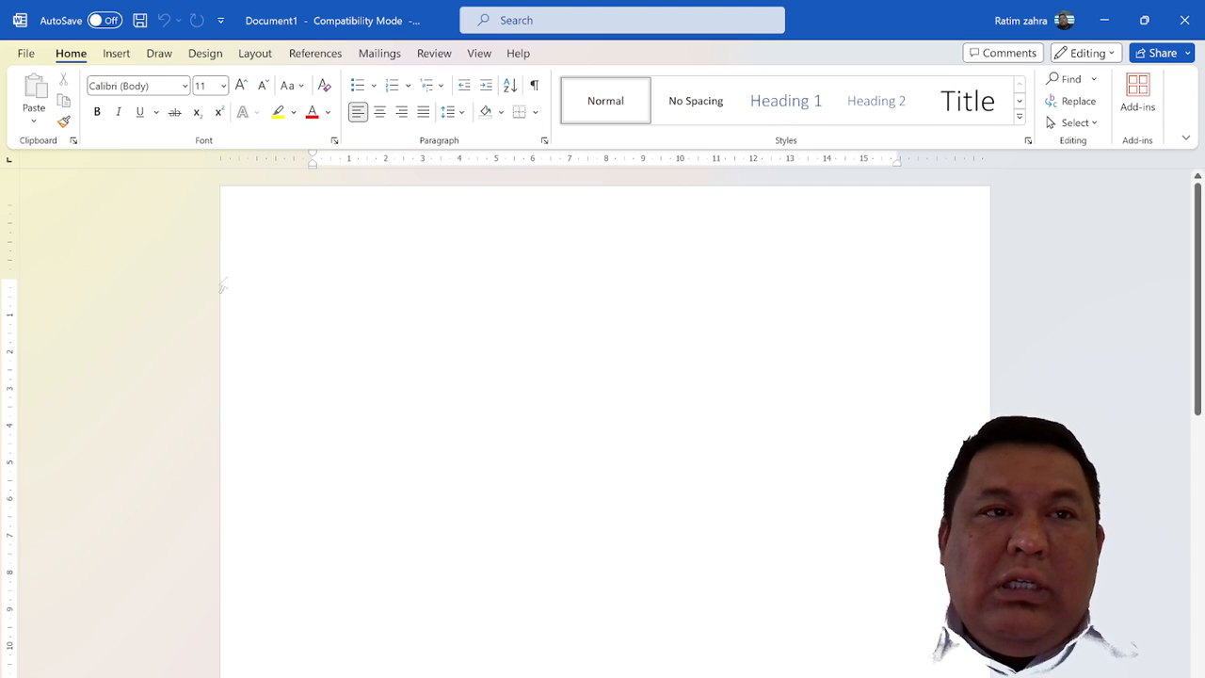
Try inserting a table with three columns and four rows, and undo the insertion
{"action": "left_click", "coordinate": [114, 57]}
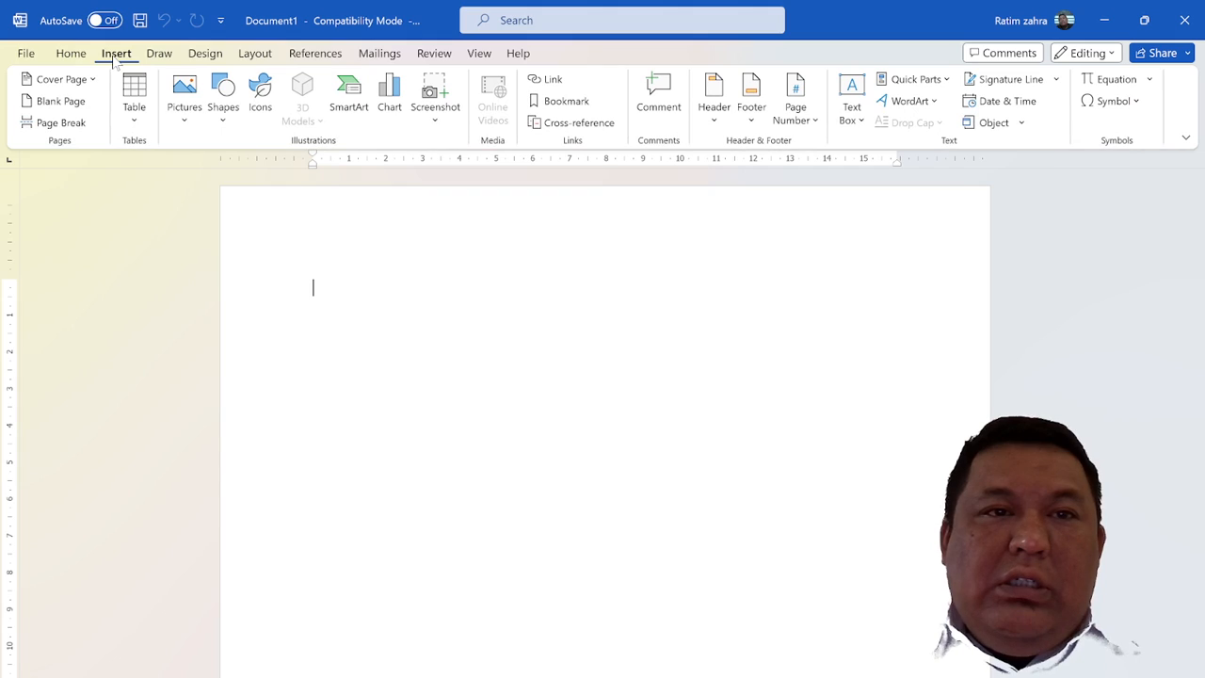
{"action": "left_click", "coordinate": [134, 111]}
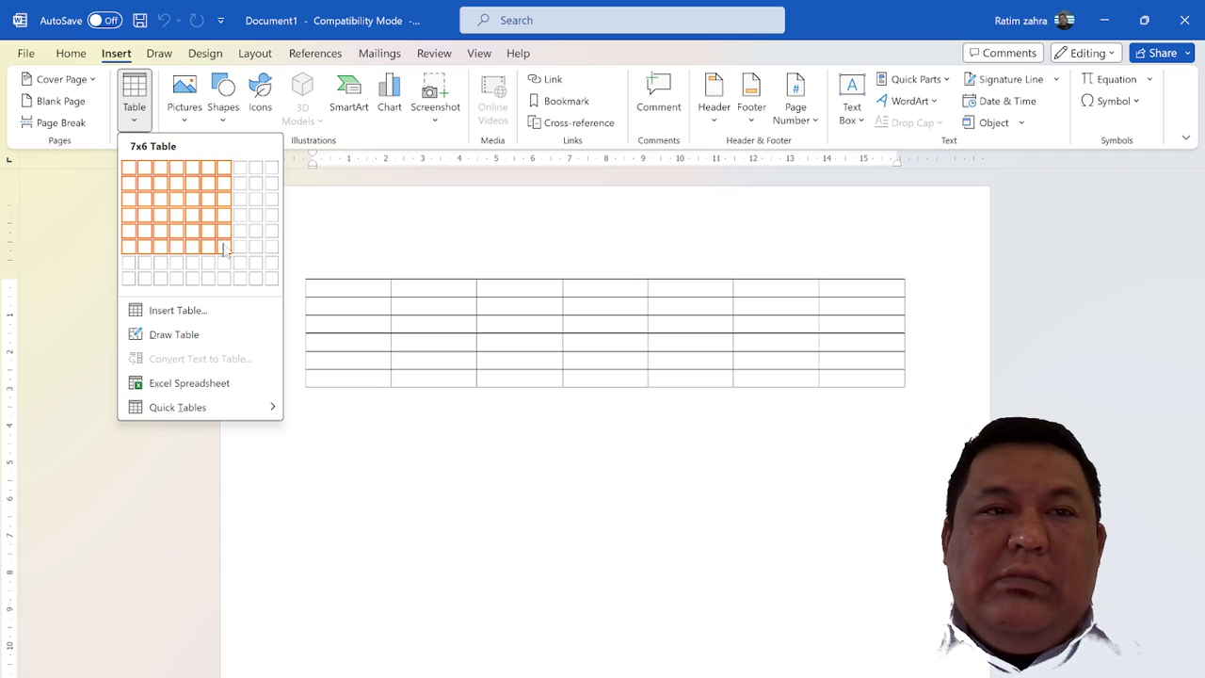
{"action": "left_click", "coordinate": [170, 216]}
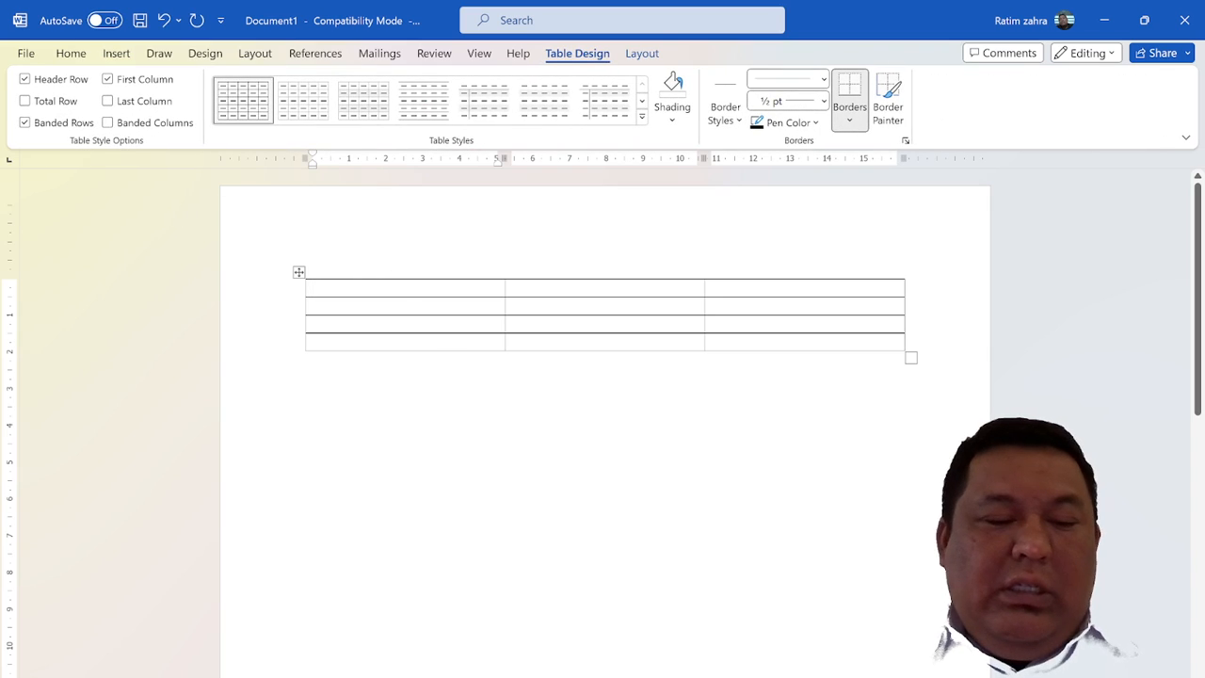
{"action": "key", "text": "ctrl+z"}
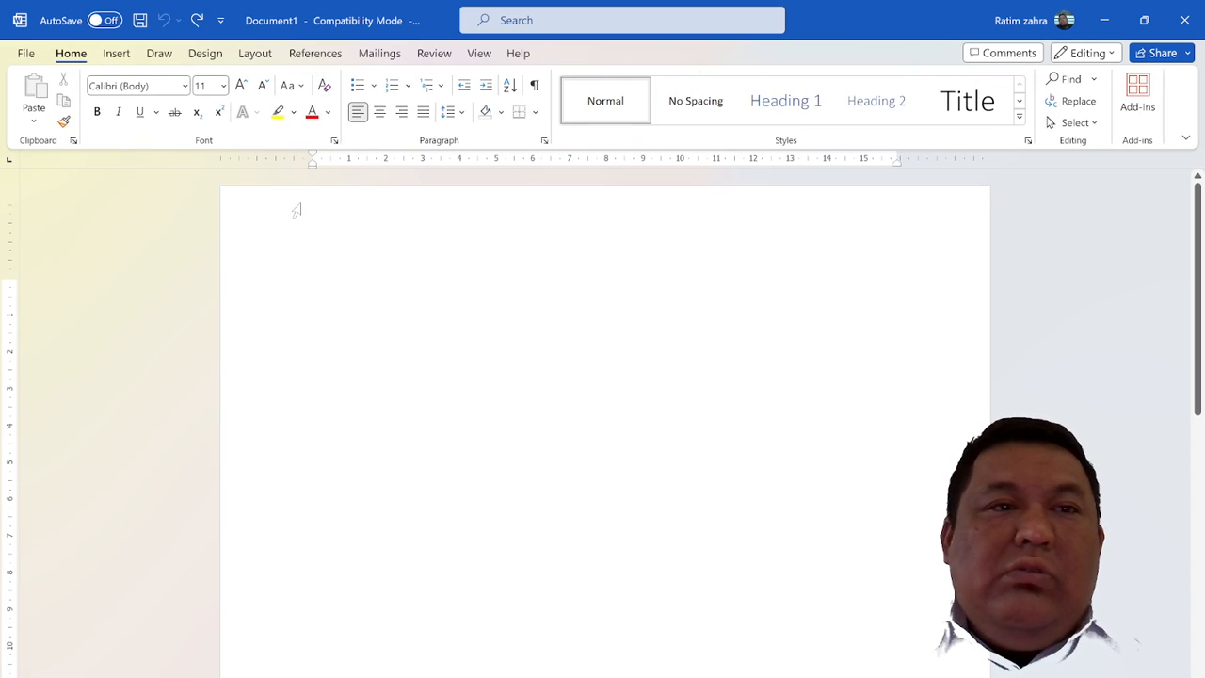
Insert a table with 10 columns and 4 rows, keeping the fixed column width on Auto
{"action": "left_click", "coordinate": [119, 57]}
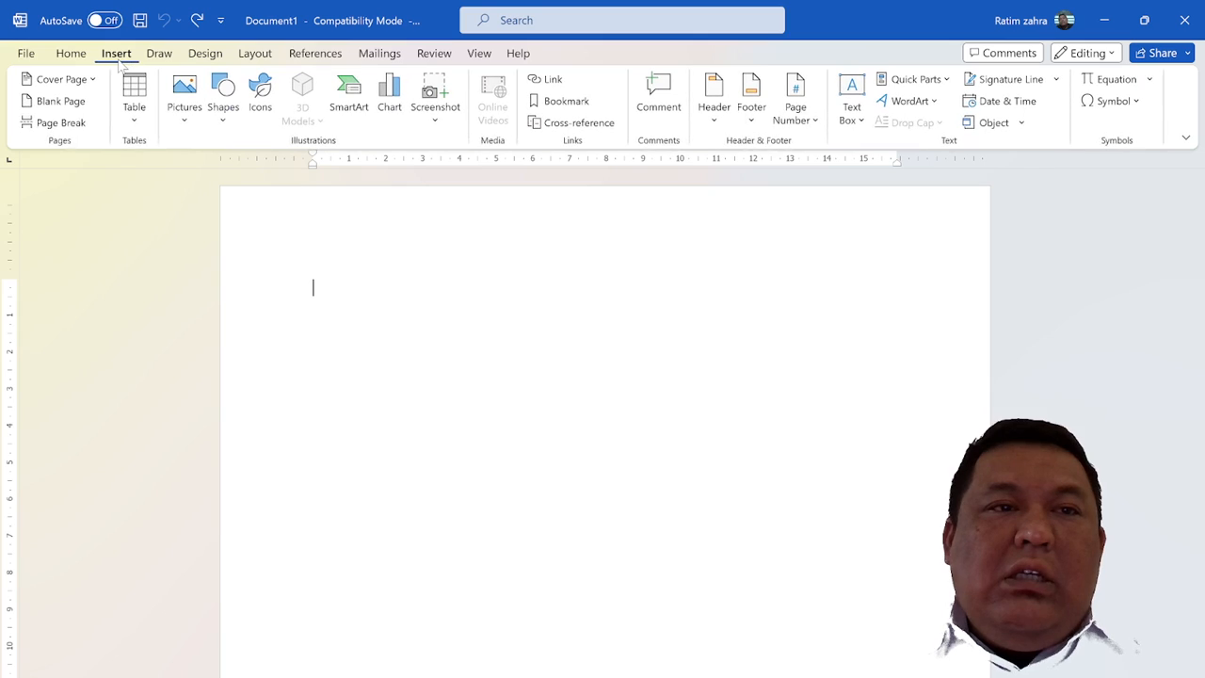
{"action": "left_click", "coordinate": [134, 111]}
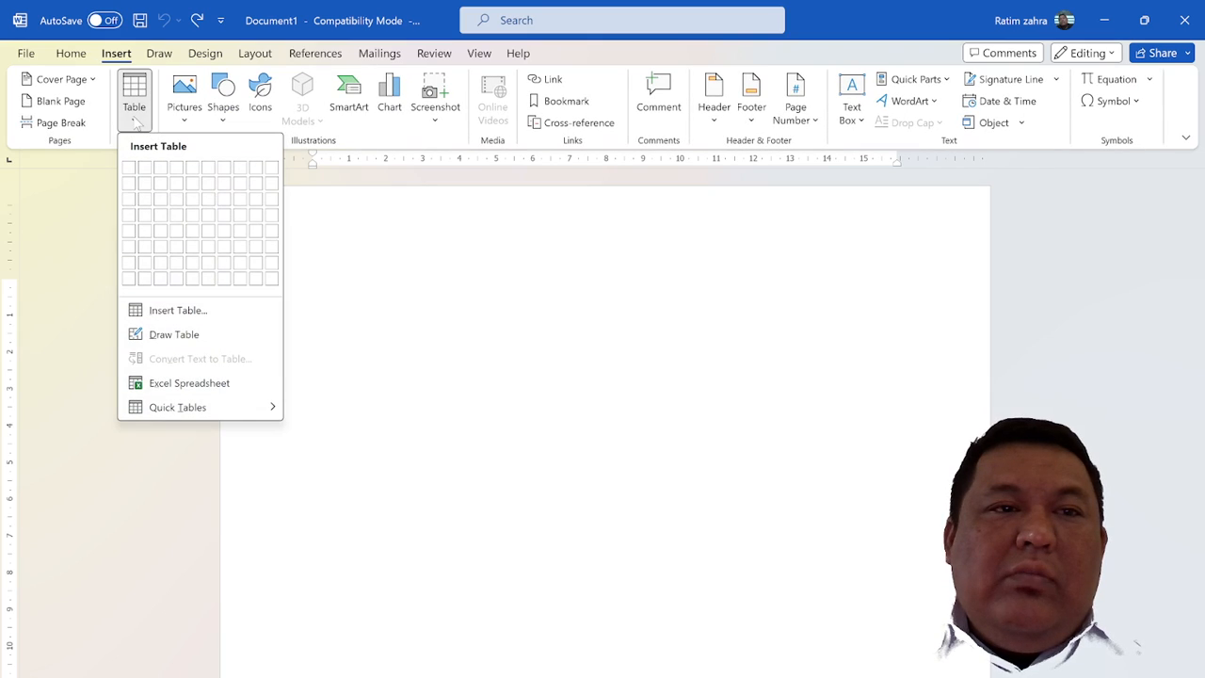
{"action": "left_click", "coordinate": [174, 310]}
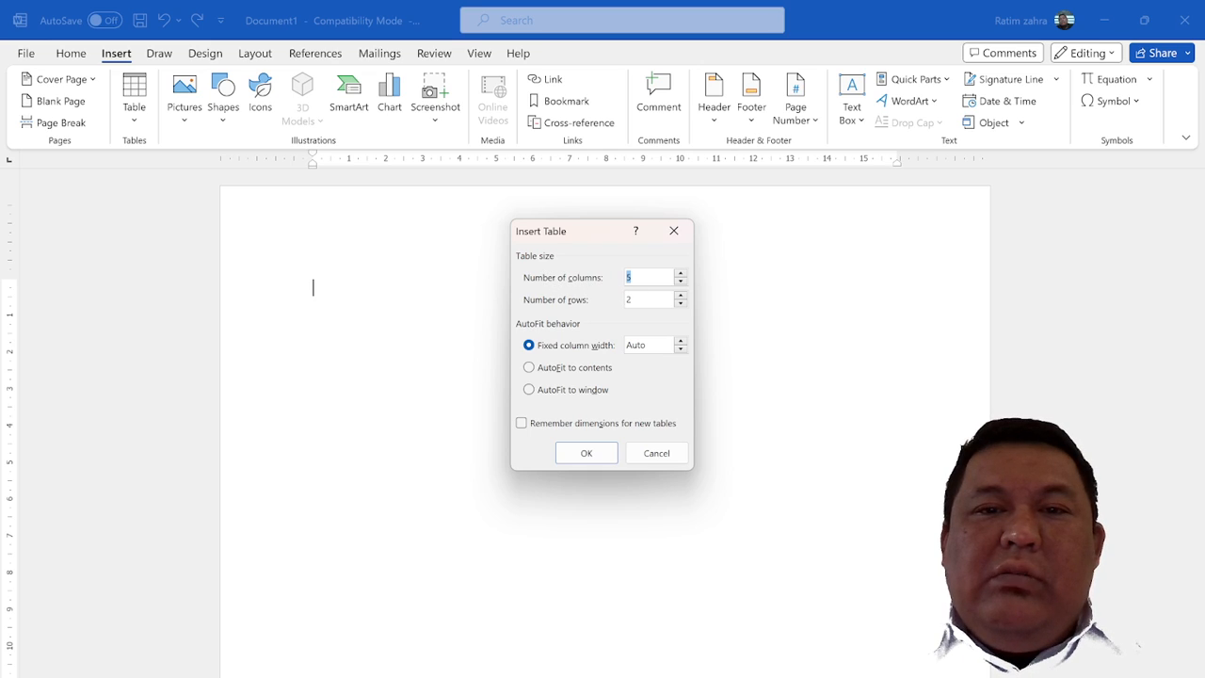
{"action": "type", "text": "5"}
{"action": "key", "text": "BackSpace"}
{"action": "type", "text": "10"}
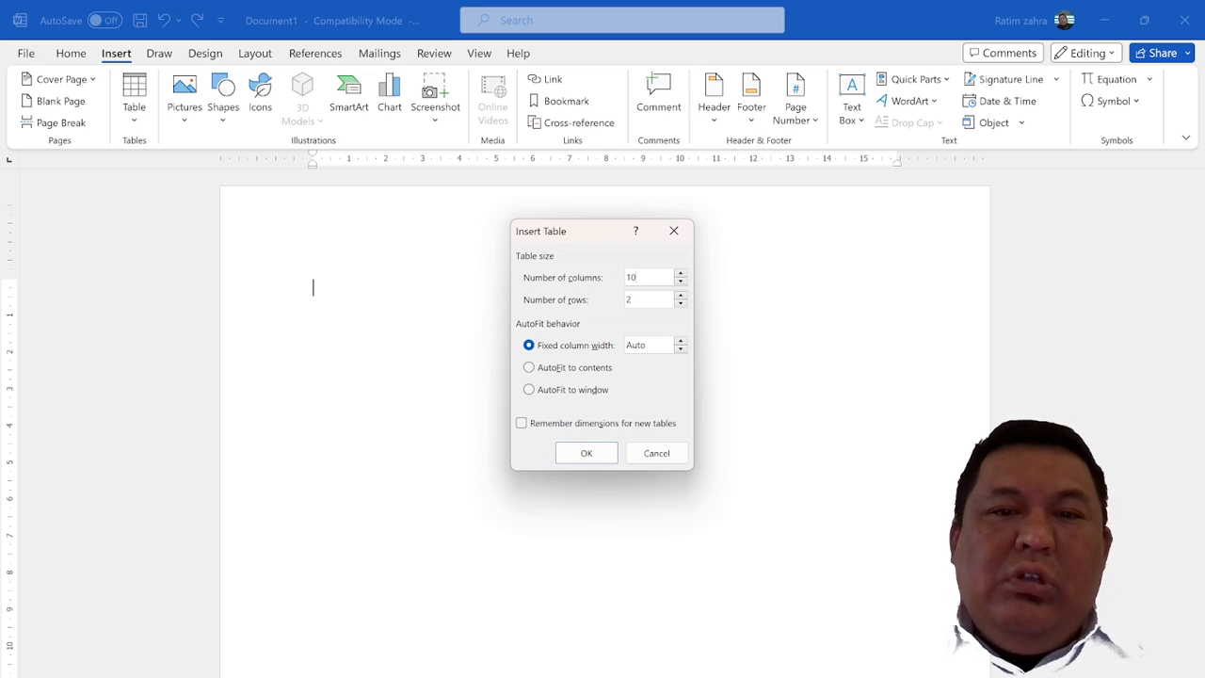
{"action": "key", "text": "Tab"}
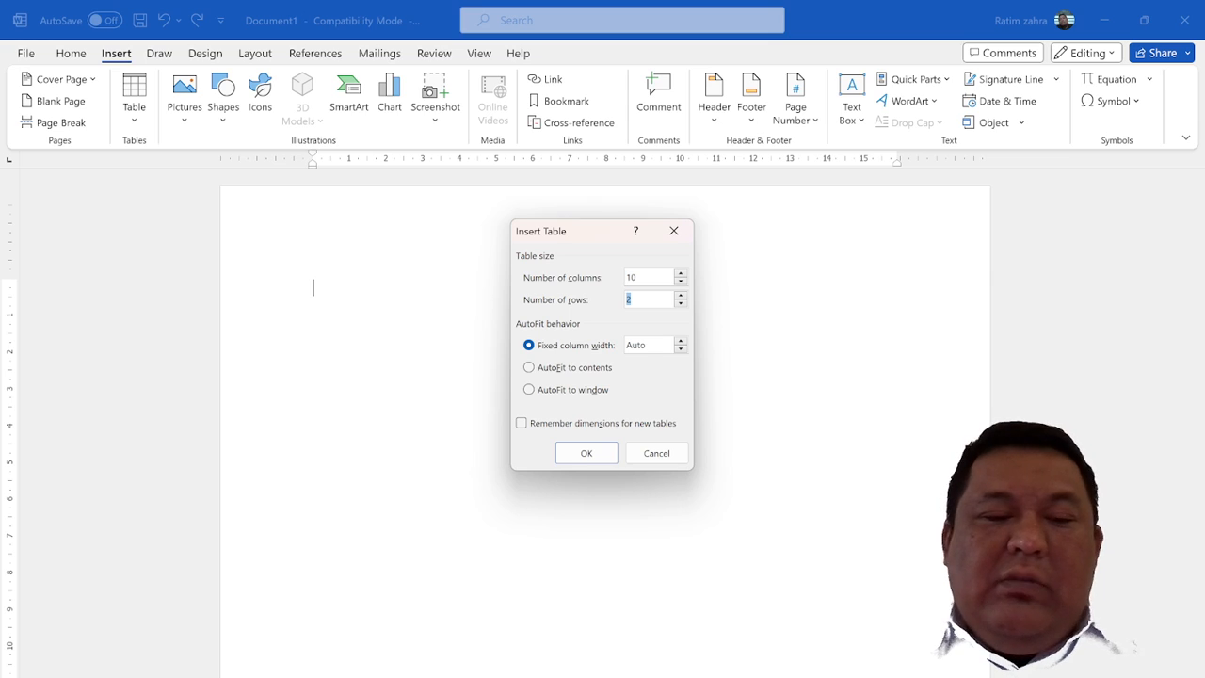
{"action": "type", "text": "3"}
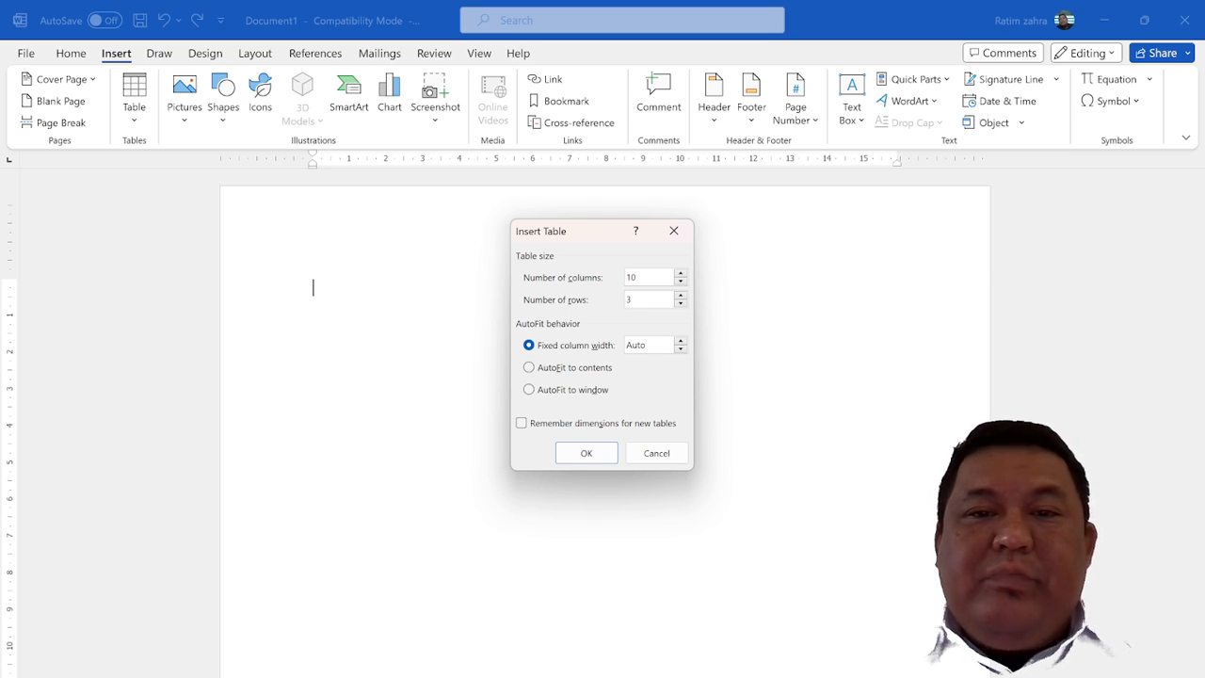
{"action": "key", "text": "BackSpace"}
{"action": "type", "text": "4"}
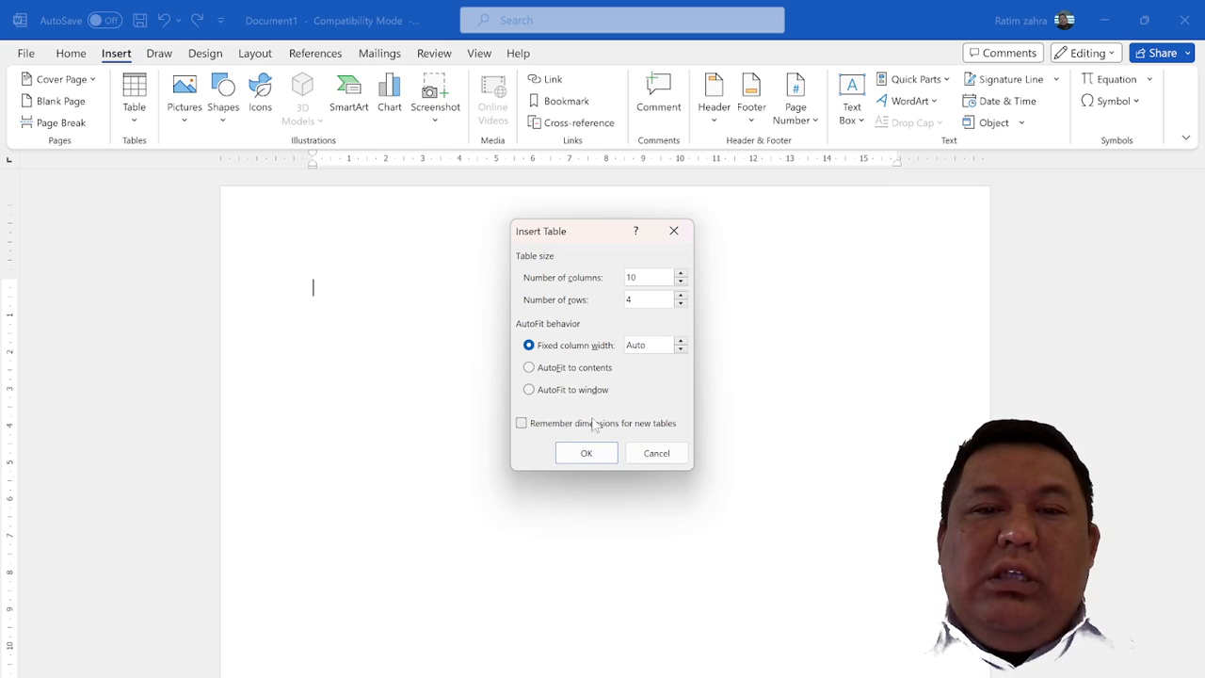
{"action": "left_click", "coordinate": [588, 455]}
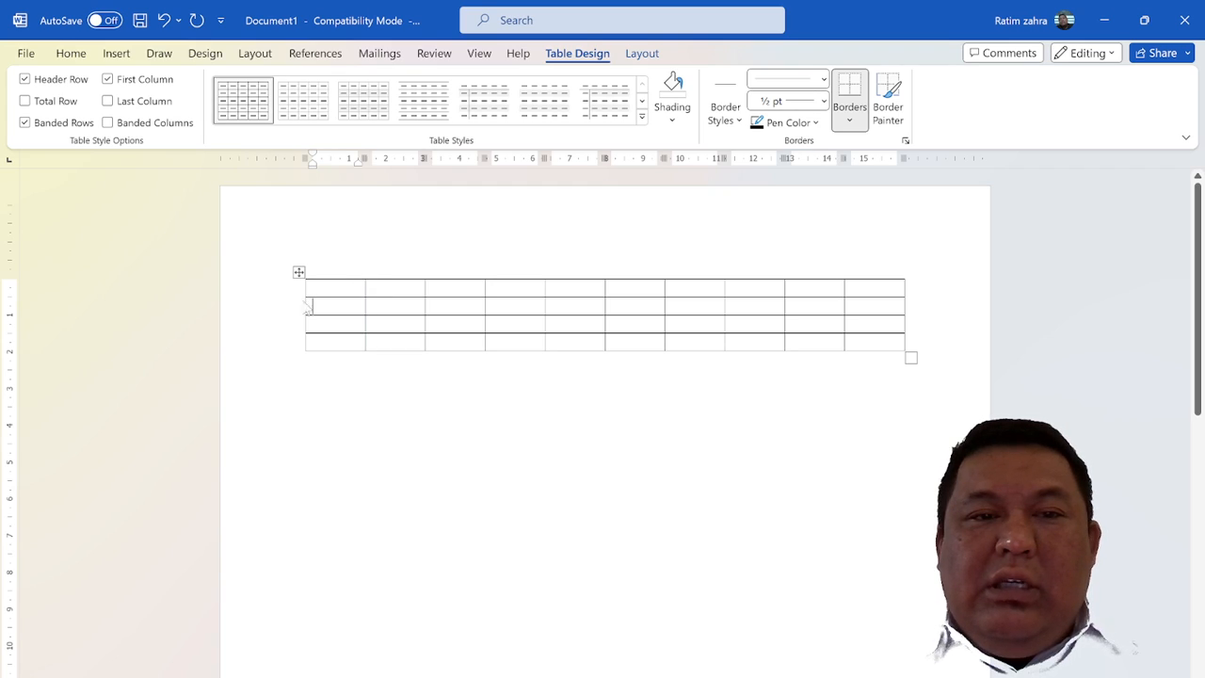
Select each of the table's four rows in turn, from the first to the last
{"action": "left_click", "coordinate": [270, 294]}
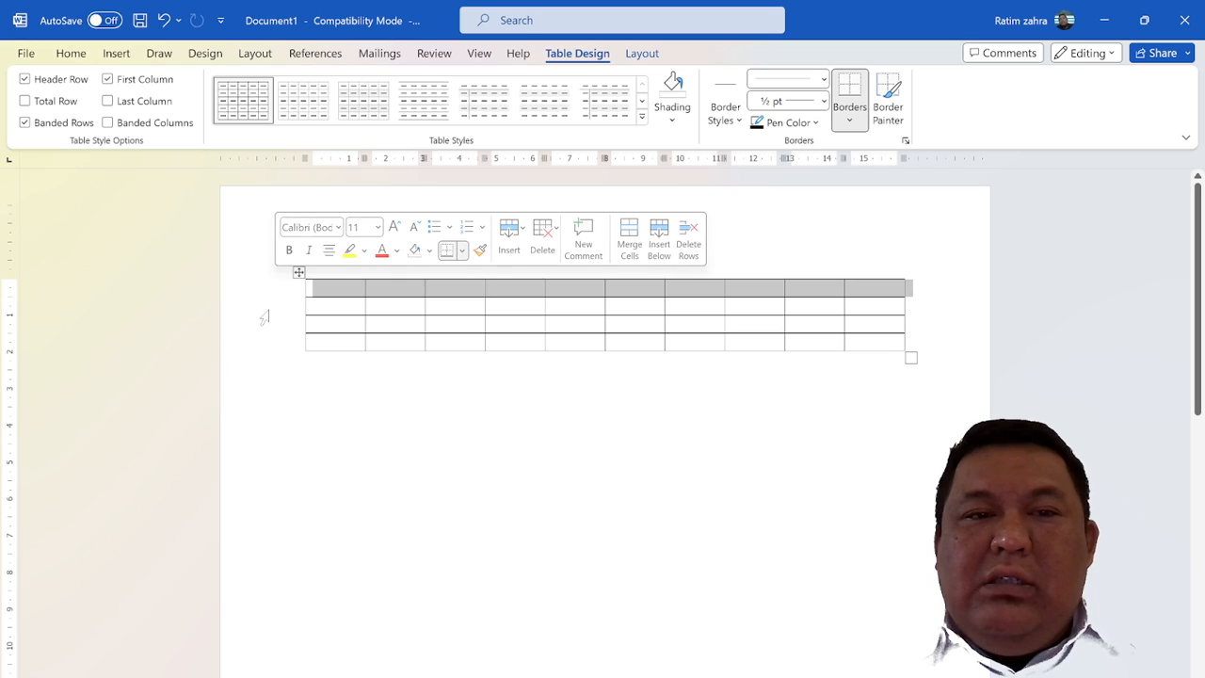
{"action": "left_click", "coordinate": [269, 310]}
{"action": "left_click", "coordinate": [269, 324]}
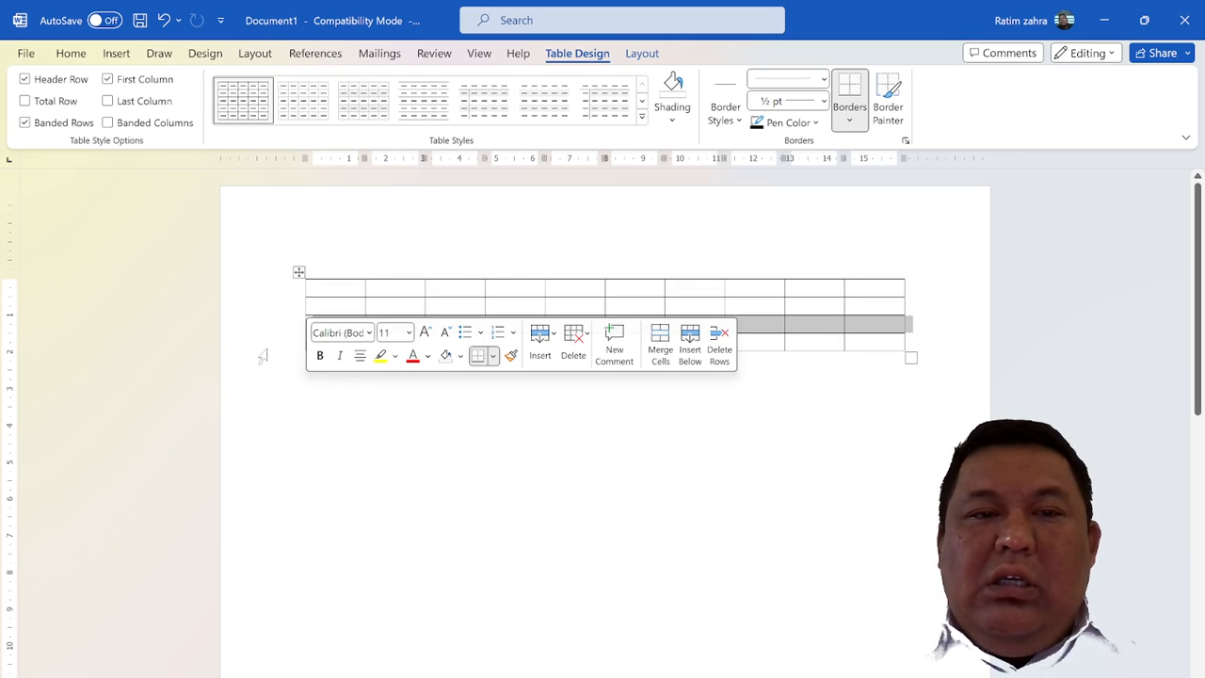
{"action": "left_click", "coordinate": [260, 357]}
{"action": "left_click", "coordinate": [256, 344]}
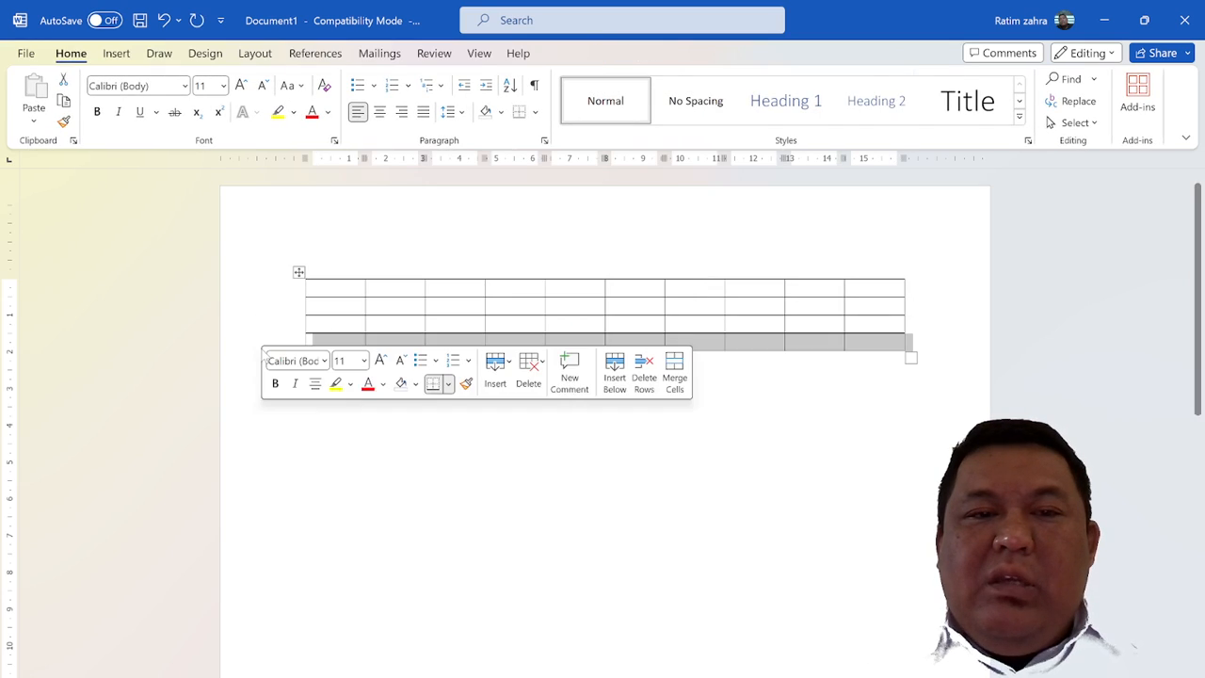
Select the table's first six columns one after another, and clear the selection by placing the cursor in the sixth column's first cell
{"action": "left_click", "coordinate": [334, 249]}
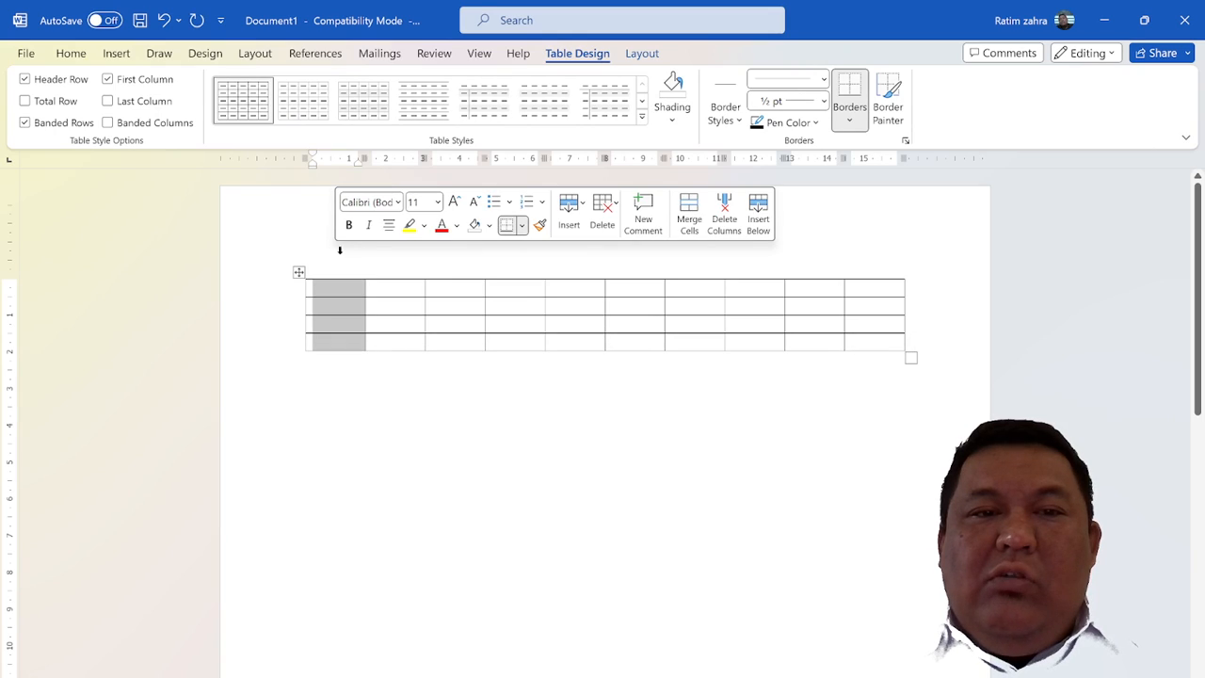
{"action": "left_click", "coordinate": [402, 250]}
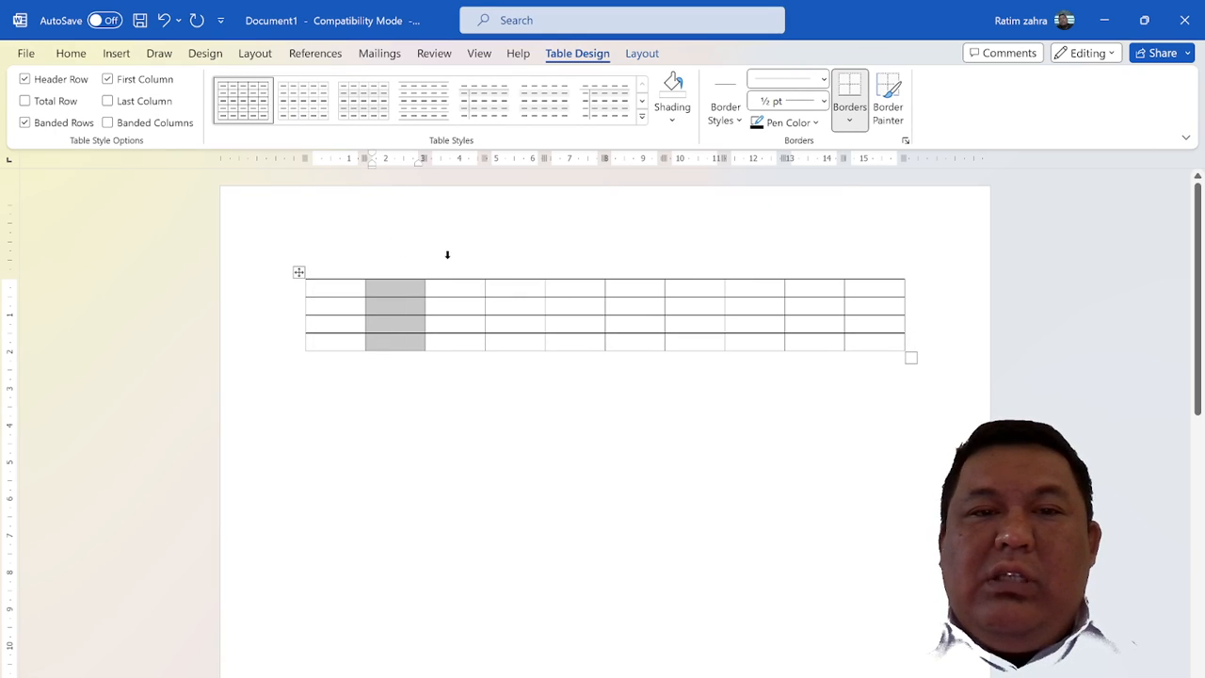
{"action": "left_click", "coordinate": [450, 255]}
{"action": "left_click", "coordinate": [513, 258]}
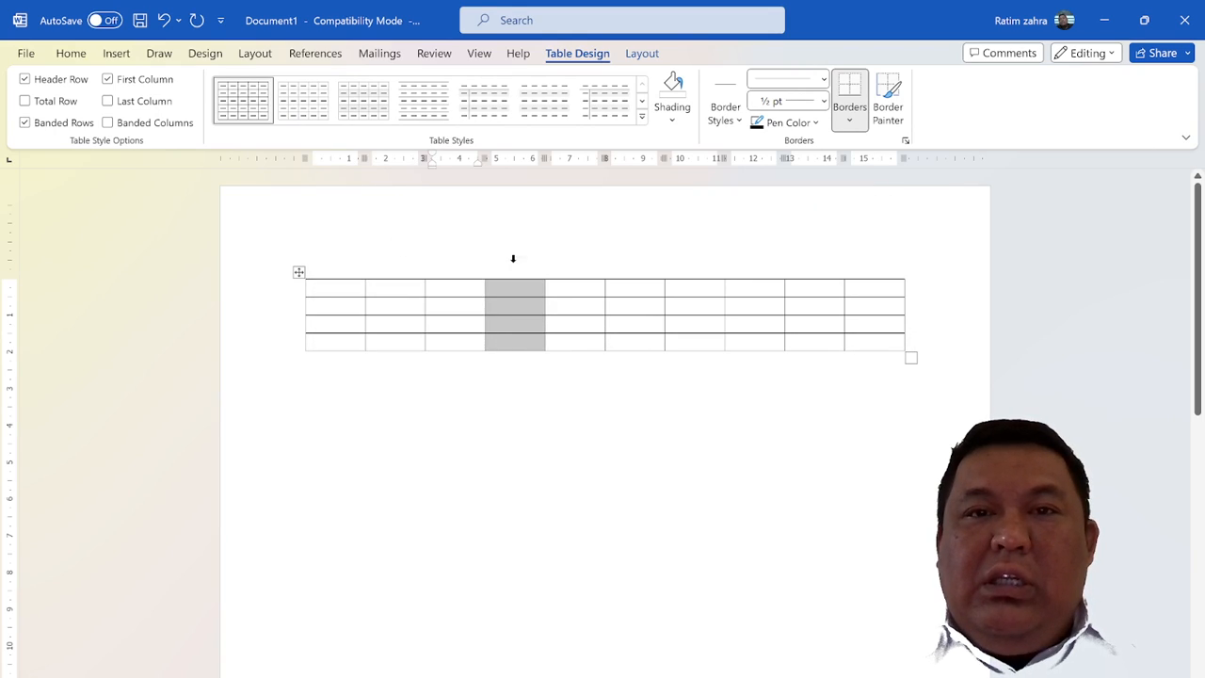
{"action": "left_click", "coordinate": [581, 263]}
{"action": "scroll", "coordinate": [581, 264], "scroll_direction": "up", "scroll_amount": 4, "text": "ctrl"}
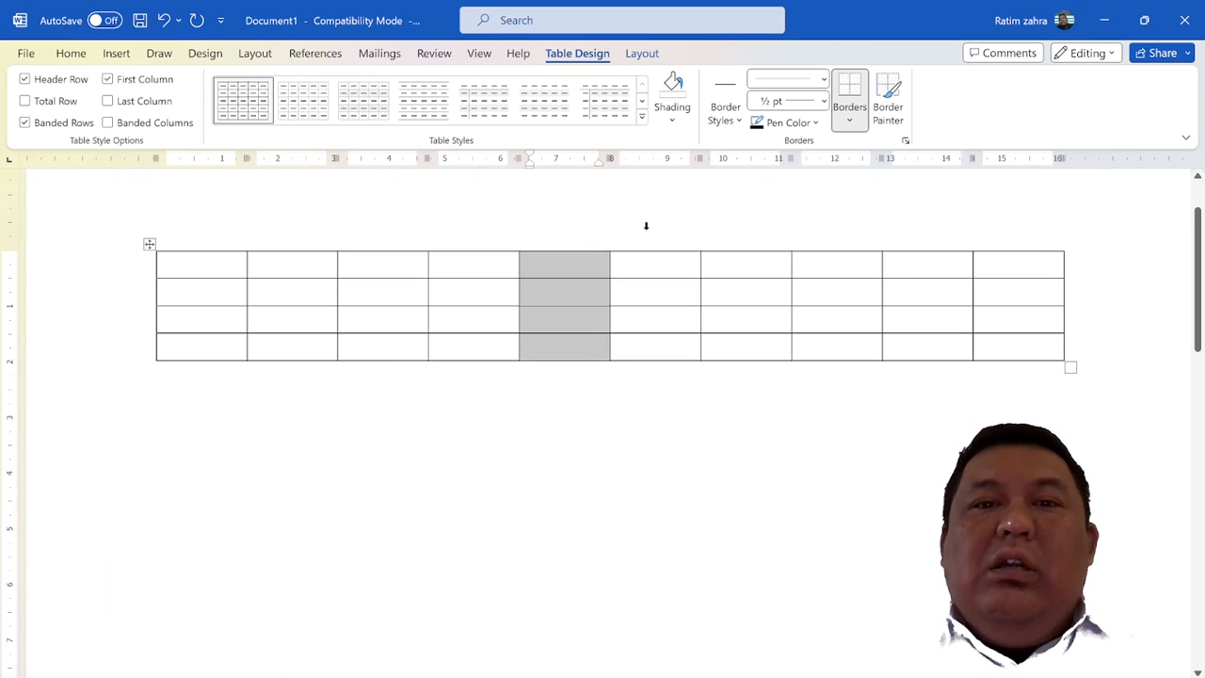
{"action": "left_click", "coordinate": [647, 226], "text": "ctrl"}
{"action": "left_click", "coordinate": [646, 226]}
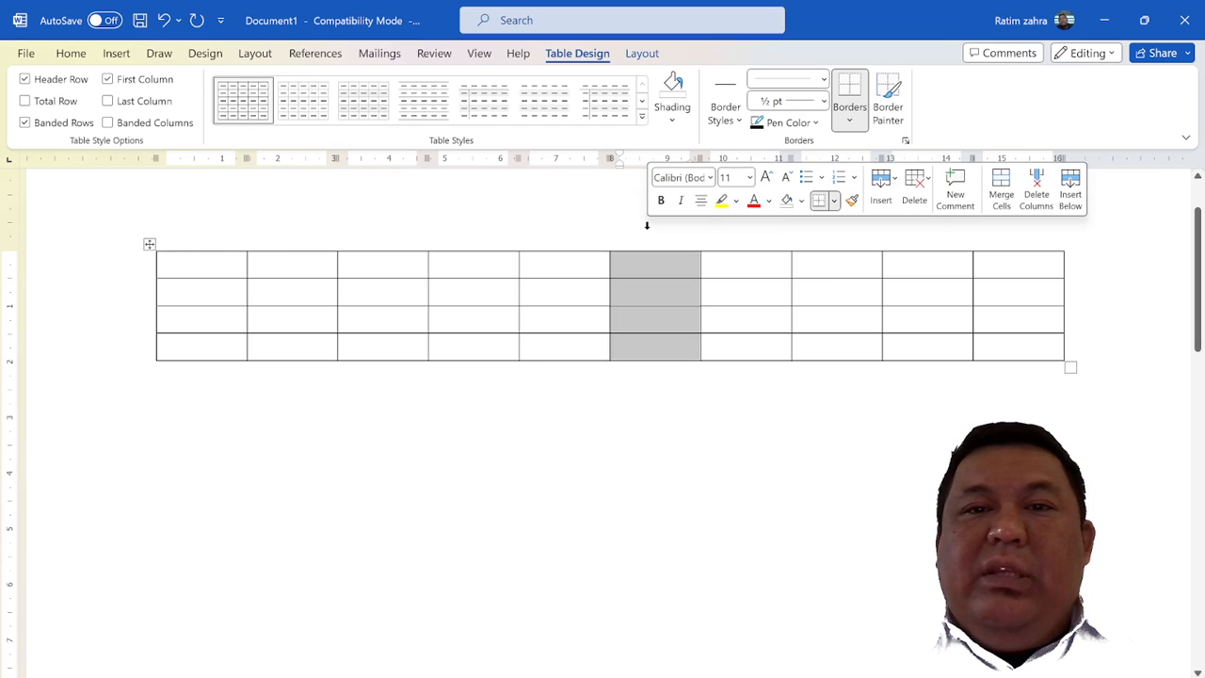
{"action": "left_click", "coordinate": [643, 273]}
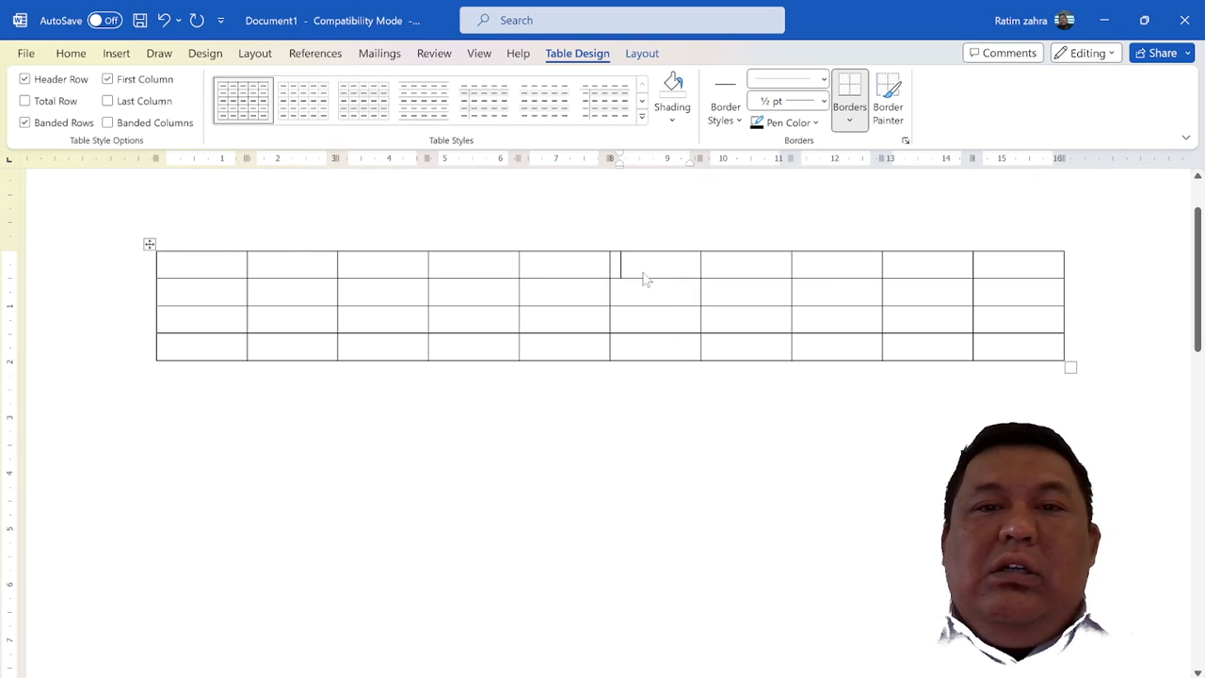
Place the cursor in the table's first cell and move it down the first column to the last row
{"action": "left_click", "coordinate": [194, 266]}
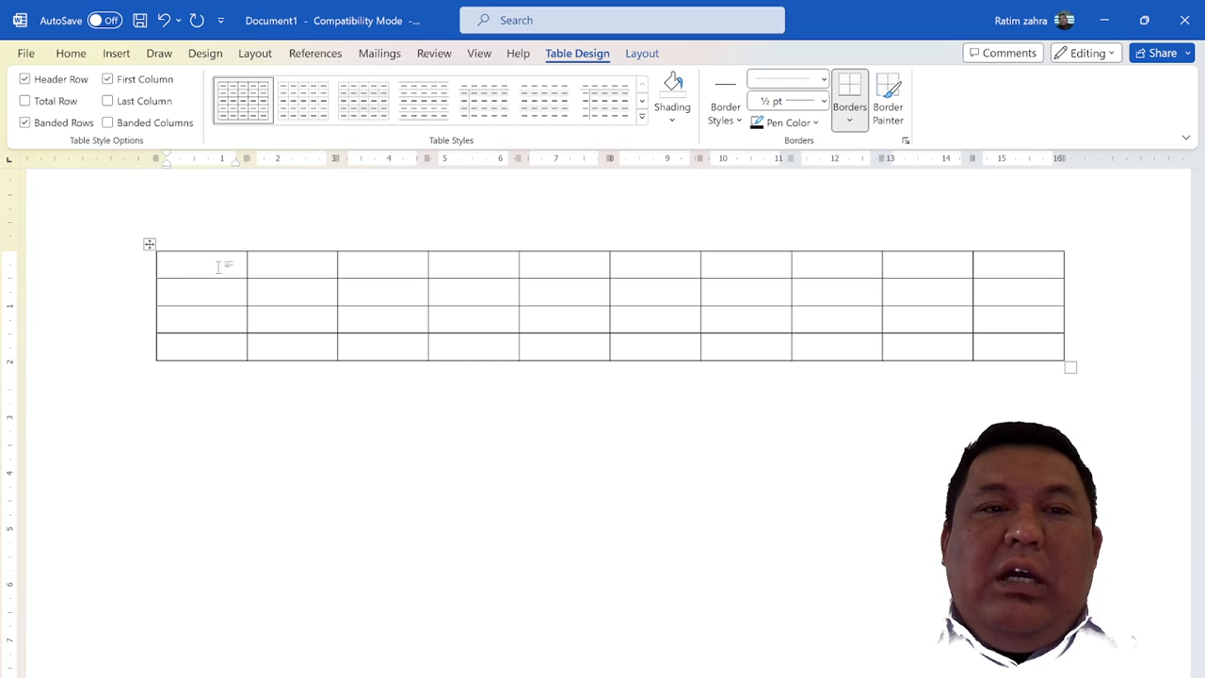
{"action": "key", "text": "Down"}
{"action": "key", "text": "Down"}
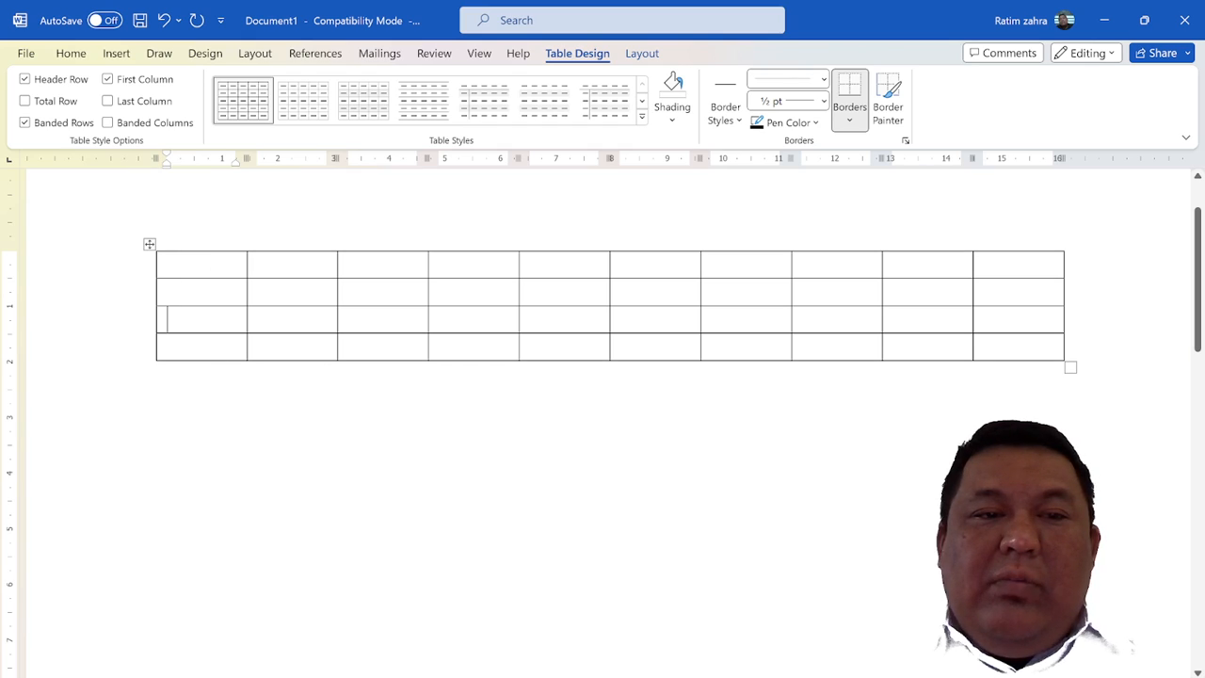
{"action": "key", "text": "Down"}
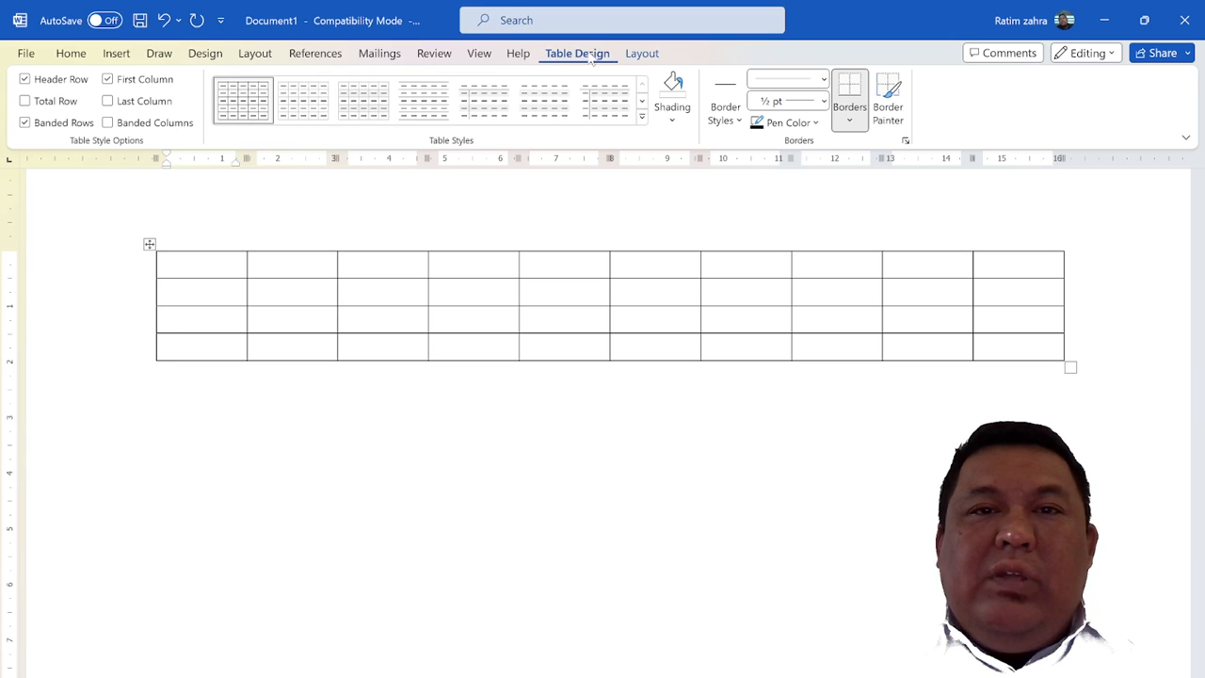
Examine the table design tools and the table layout tools alternately, ending on the layout tools
{"action": "left_click", "coordinate": [640, 54]}
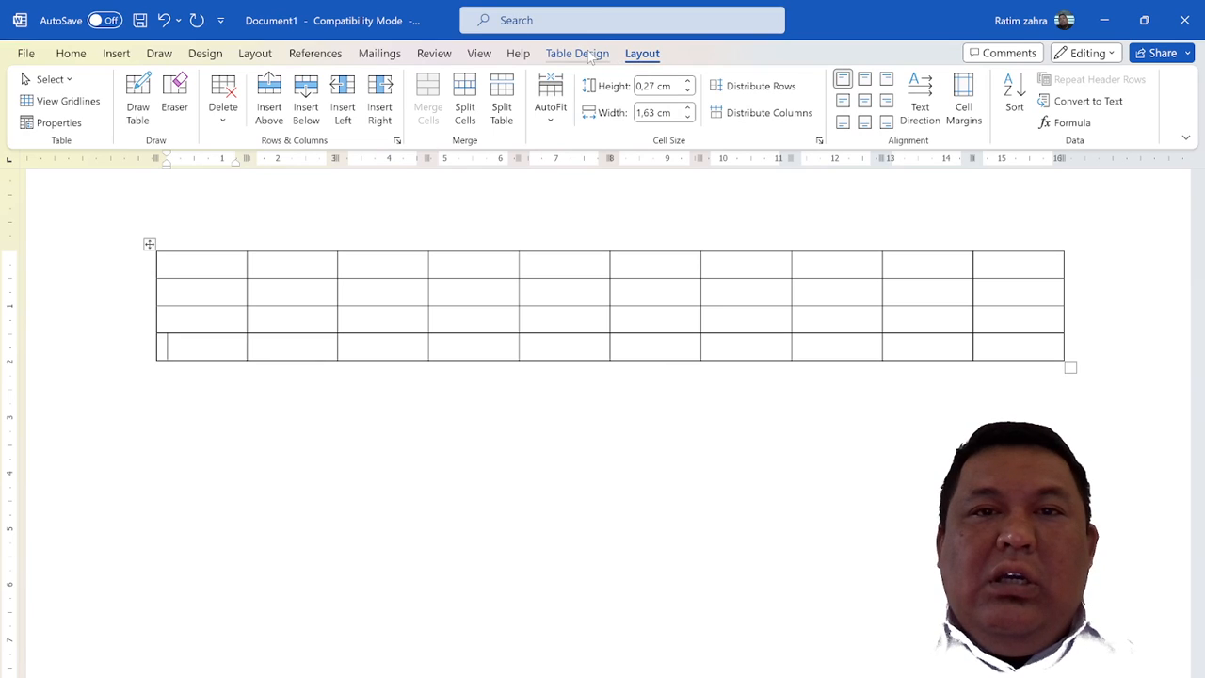
{"action": "left_click", "coordinate": [593, 53]}
{"action": "left_click", "coordinate": [640, 54]}
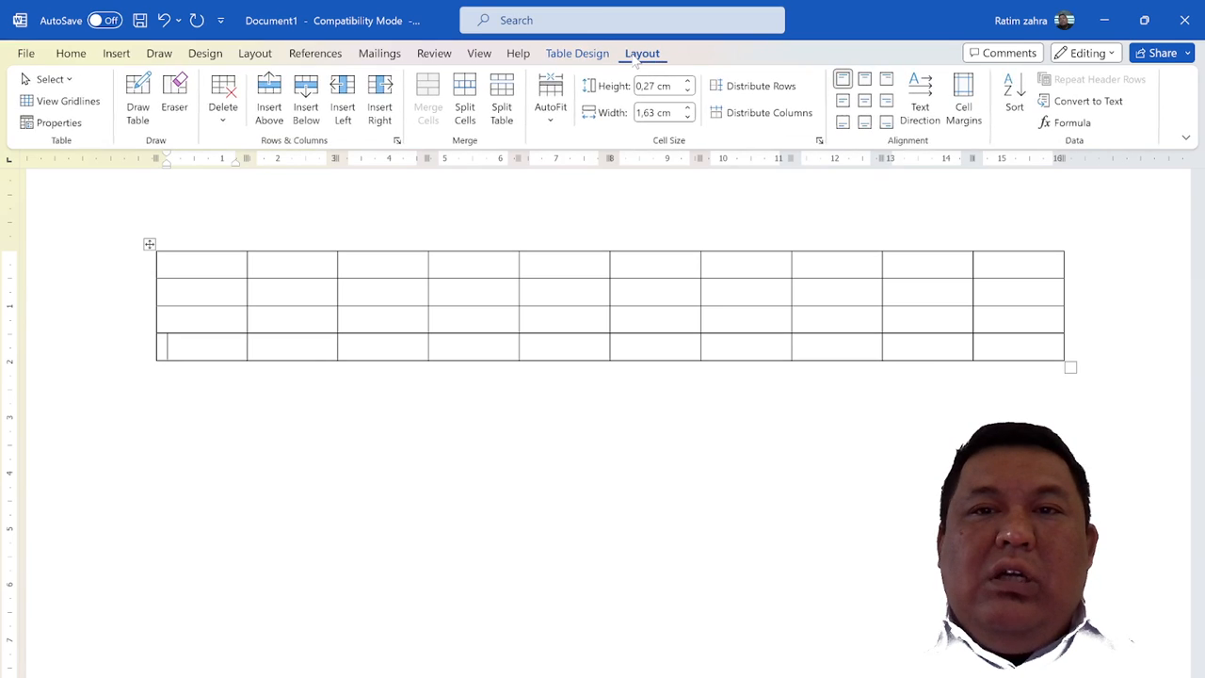
{"action": "left_click", "coordinate": [605, 59]}
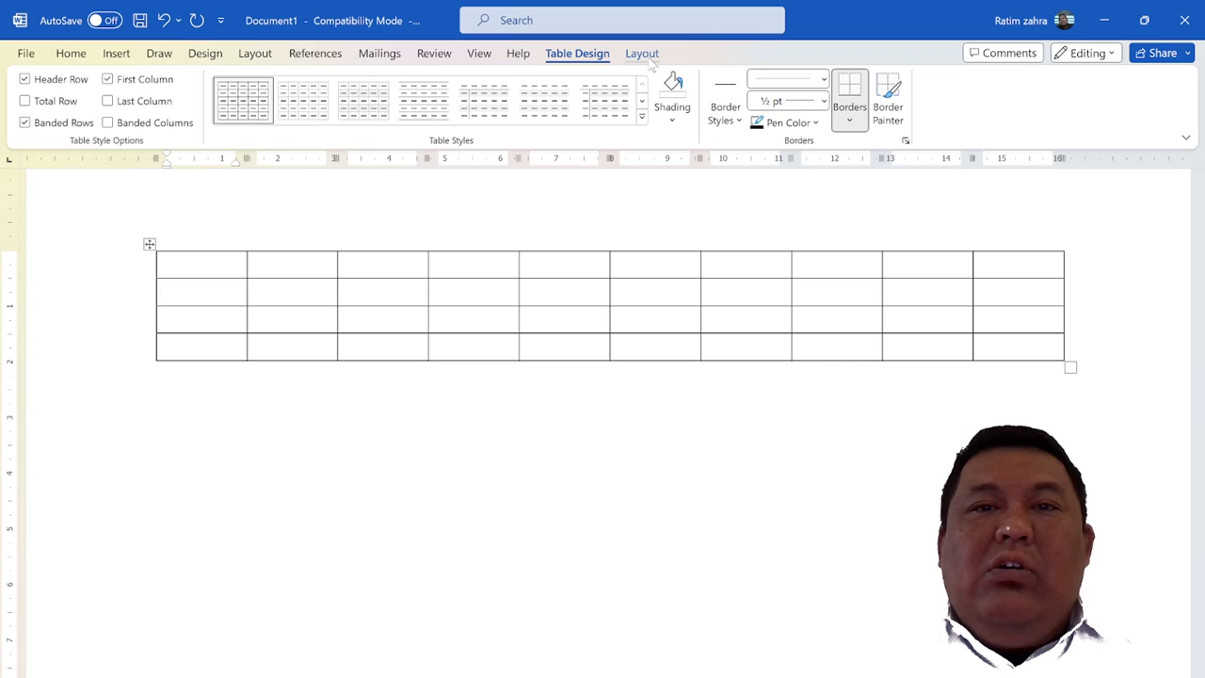
{"action": "left_click", "coordinate": [648, 59]}
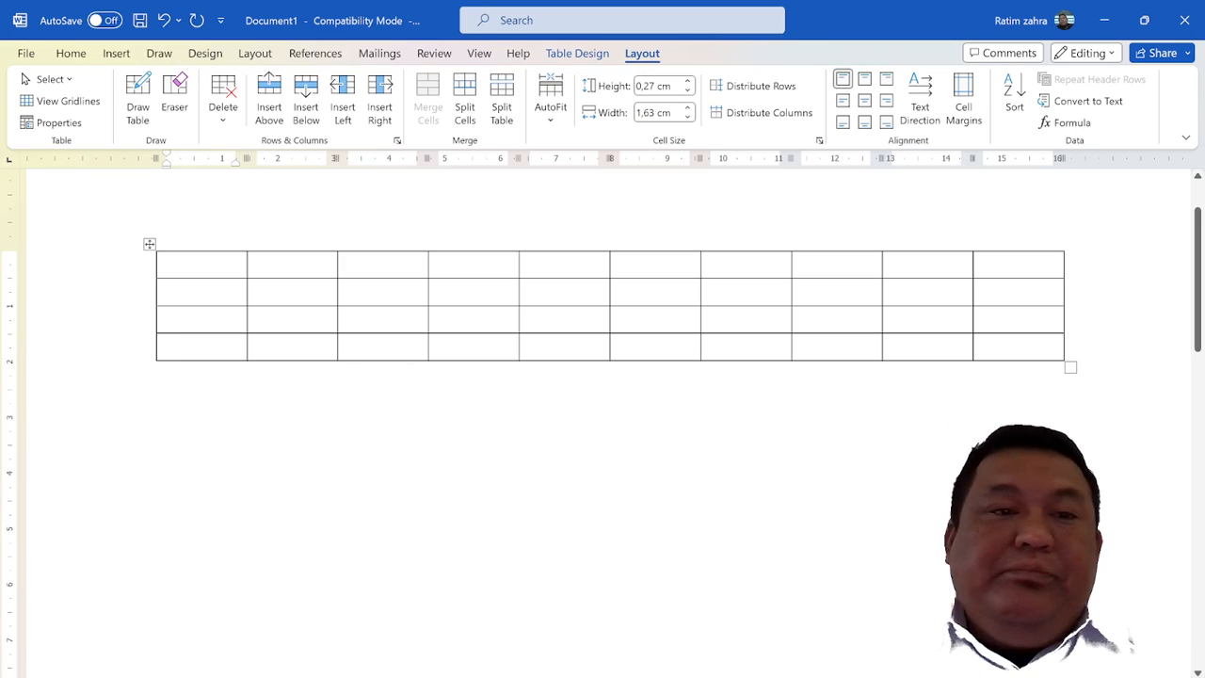
Enter the headings No, Nama and Kelas in the first three cells of the table's first row
{"action": "left_click", "coordinate": [168, 264]}
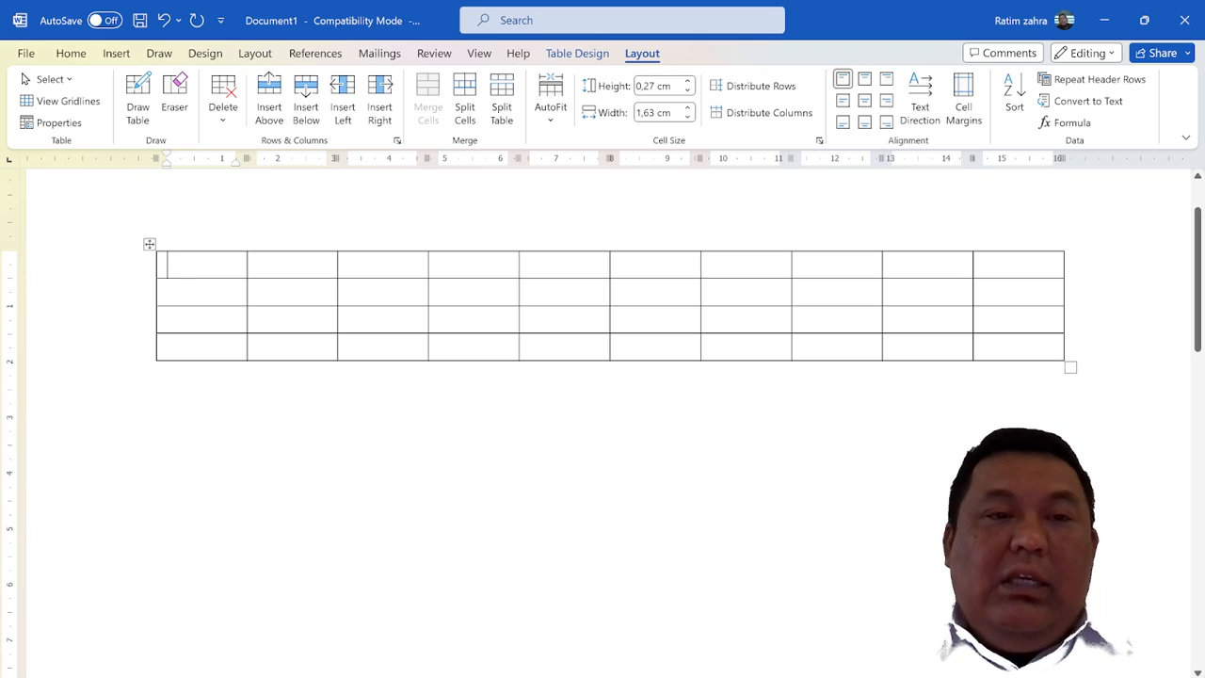
{"action": "type", "text": "No"}
{"action": "key", "text": "Tab"}
{"action": "key", "text": "Tab"}
{"action": "type", "text": "Nama K"}
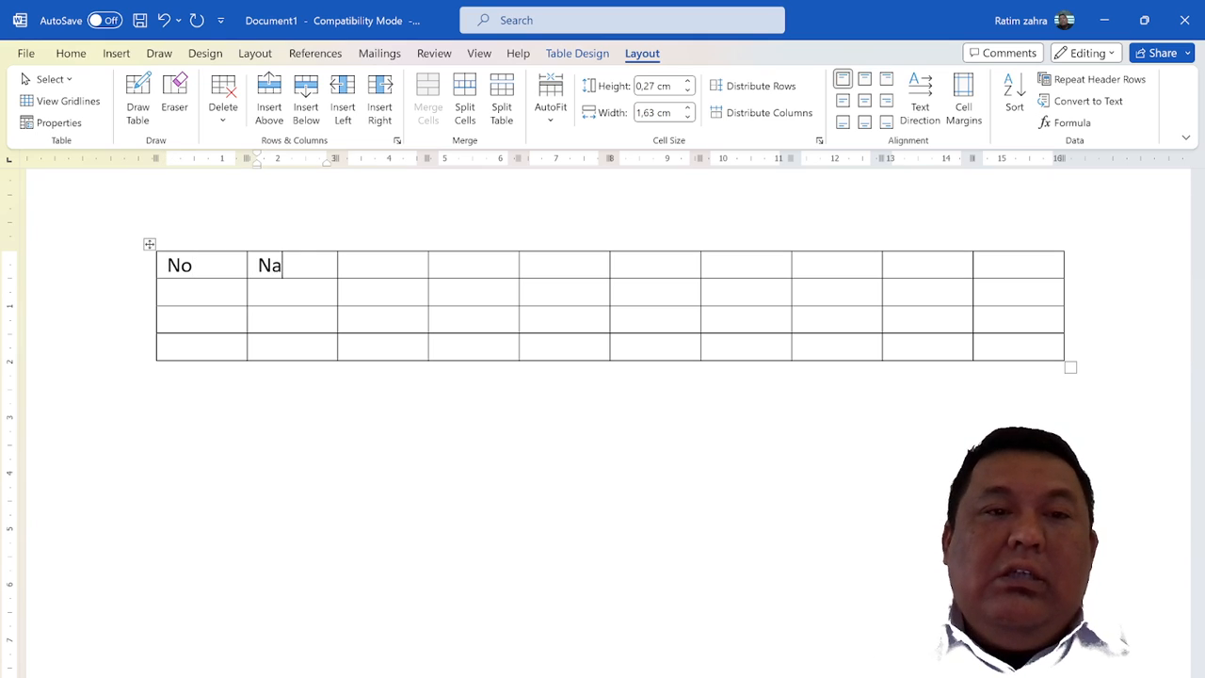
{"action": "key", "text": "BackSpace"}
{"action": "key", "text": "BackSpace"}
{"action": "key", "text": "Tab"}
{"action": "type", "text": "Kelas"}
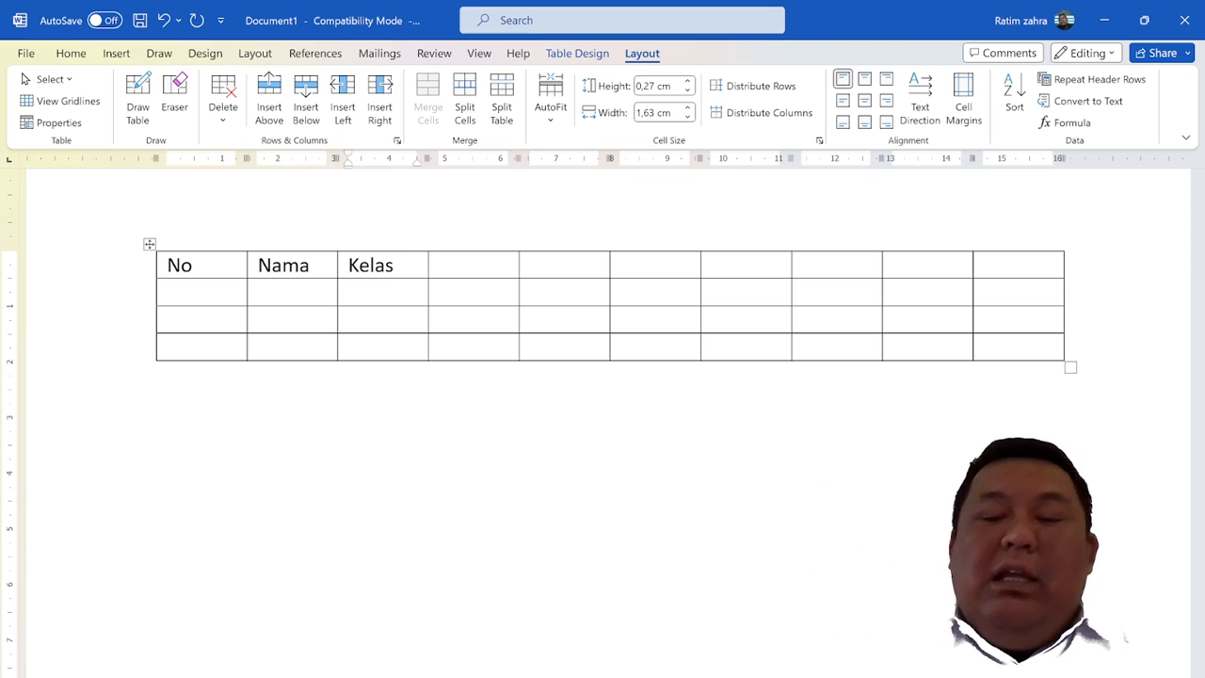
Move the cursor through the cells around the Kelas heading, ending in the empty fourth cell of the first row
{"action": "key", "text": "Down"}
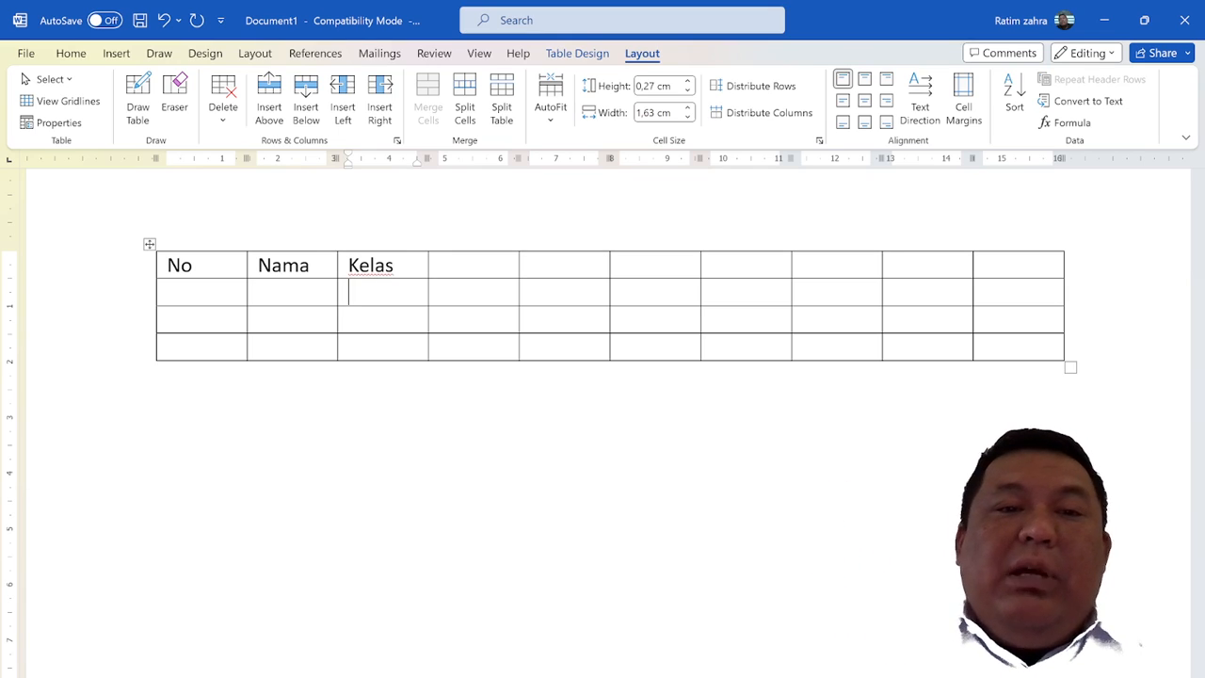
{"action": "key", "text": "Up"}
{"action": "key", "text": "Right"}
{"action": "key", "text": "Left"}
{"action": "key", "text": "Right"}
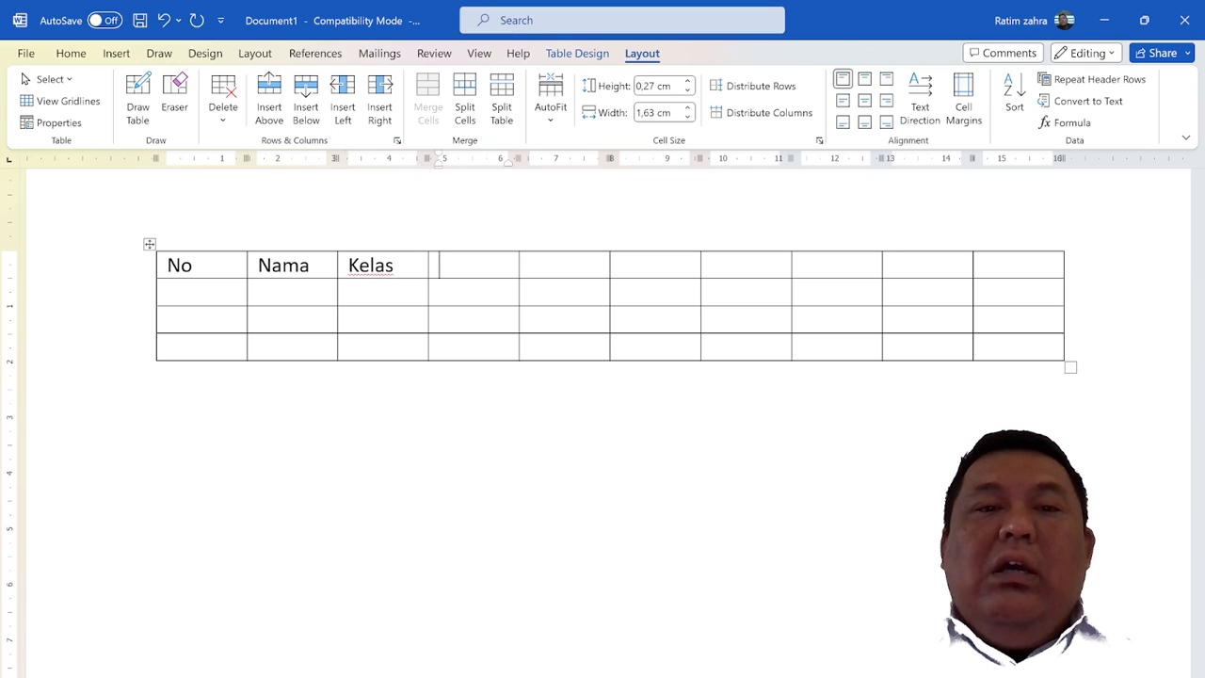
{"action": "key", "text": "Down"}
{"action": "key", "text": "Left"}
{"action": "key", "text": "Up"}
{"action": "key", "text": "Right"}
{"action": "key", "text": "Right"}
{"action": "key", "text": "Right"}
{"action": "key", "text": "Right"}
{"action": "key", "text": "Right"}
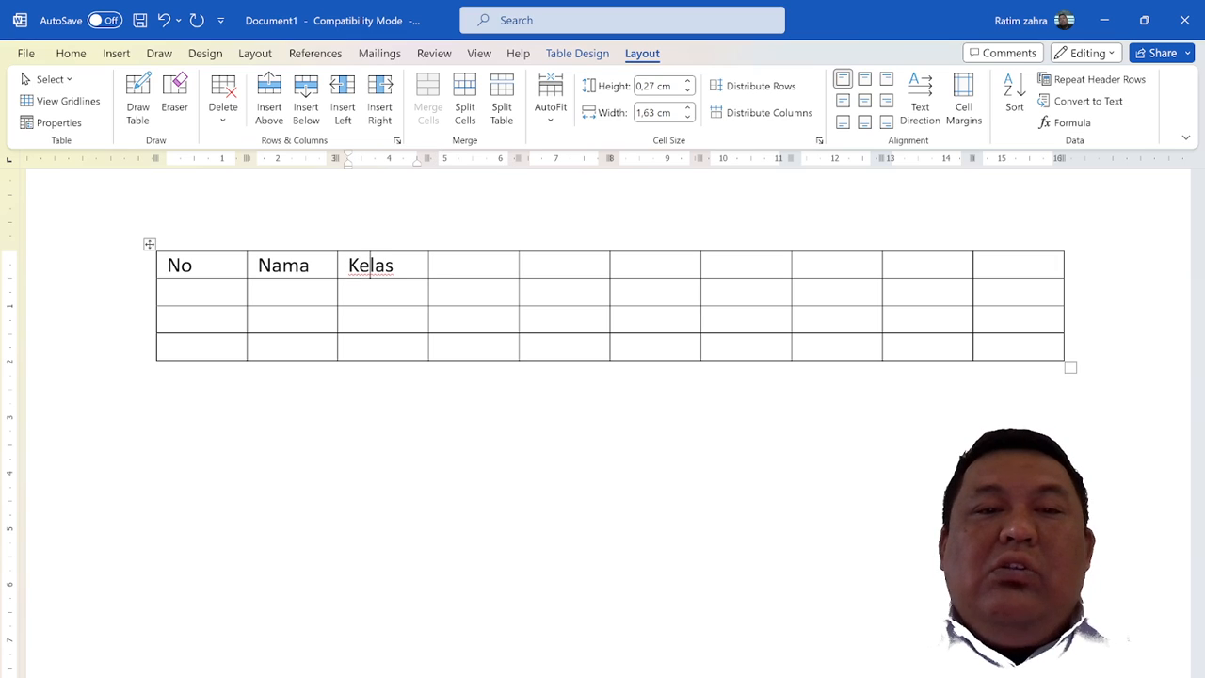
{"action": "key", "text": "Right"}
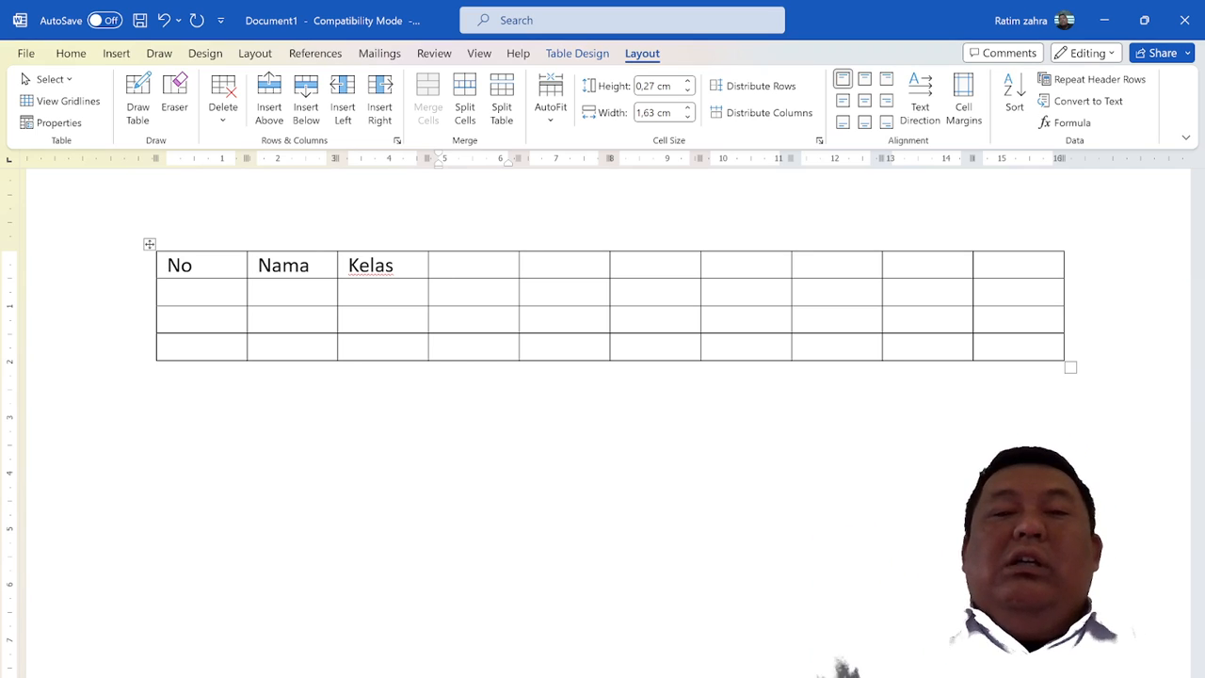
Move the cursor along the table's first row to its last cell and back to the empty fourth cell
{"action": "key", "text": "Right"}
{"action": "key", "text": "Right"}
{"action": "key", "text": "Right"}
{"action": "key", "text": "Right"}
{"action": "key", "text": "Right"}
{"action": "key", "text": "Right"}
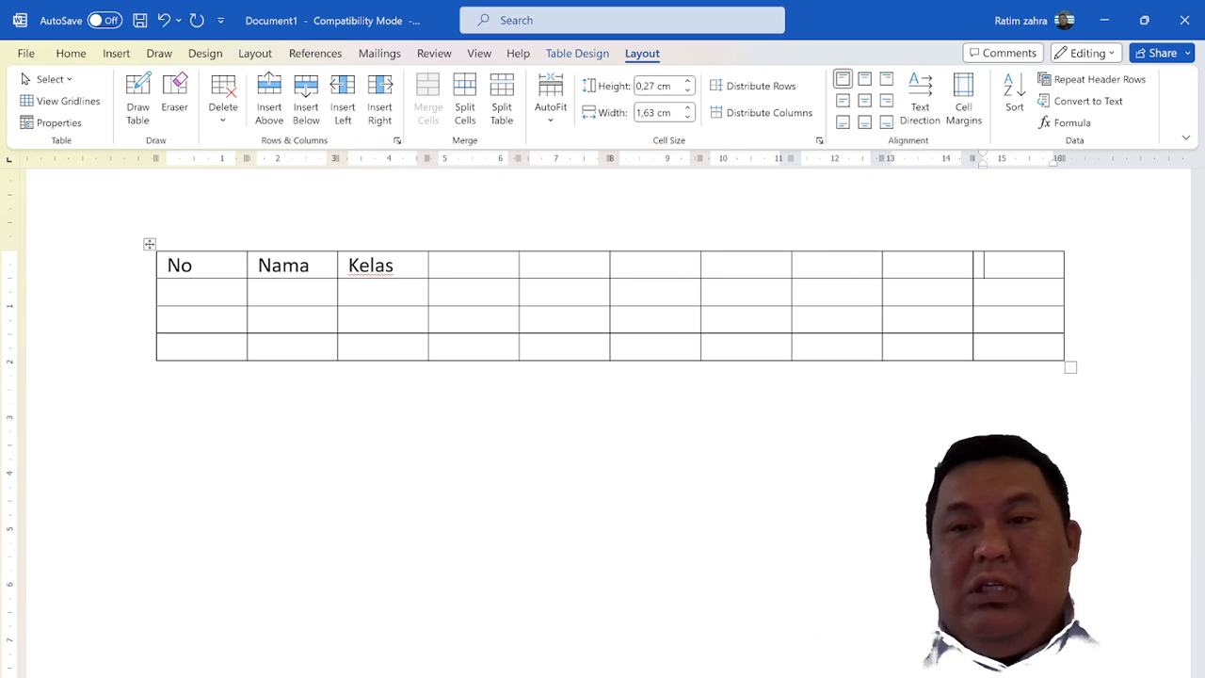
{"action": "key", "text": "Left"}
{"action": "key", "text": "Left"}
{"action": "key", "text": "Left"}
{"action": "key", "text": "Left"}
{"action": "key", "text": "Left"}
{"action": "key", "text": "Left"}
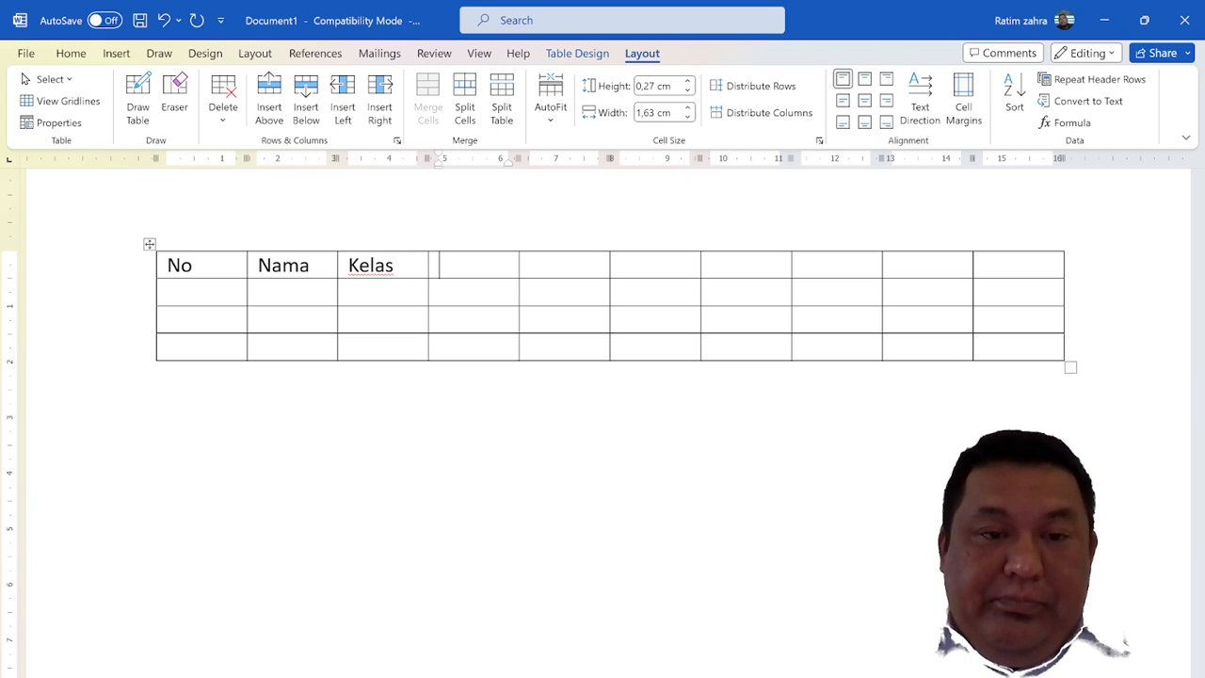
Enter the heading Pertemuan ke in the fourth cell of the table's first row
{"action": "type", "text": "perteme"}
{"action": "key", "text": "BackSpace"}
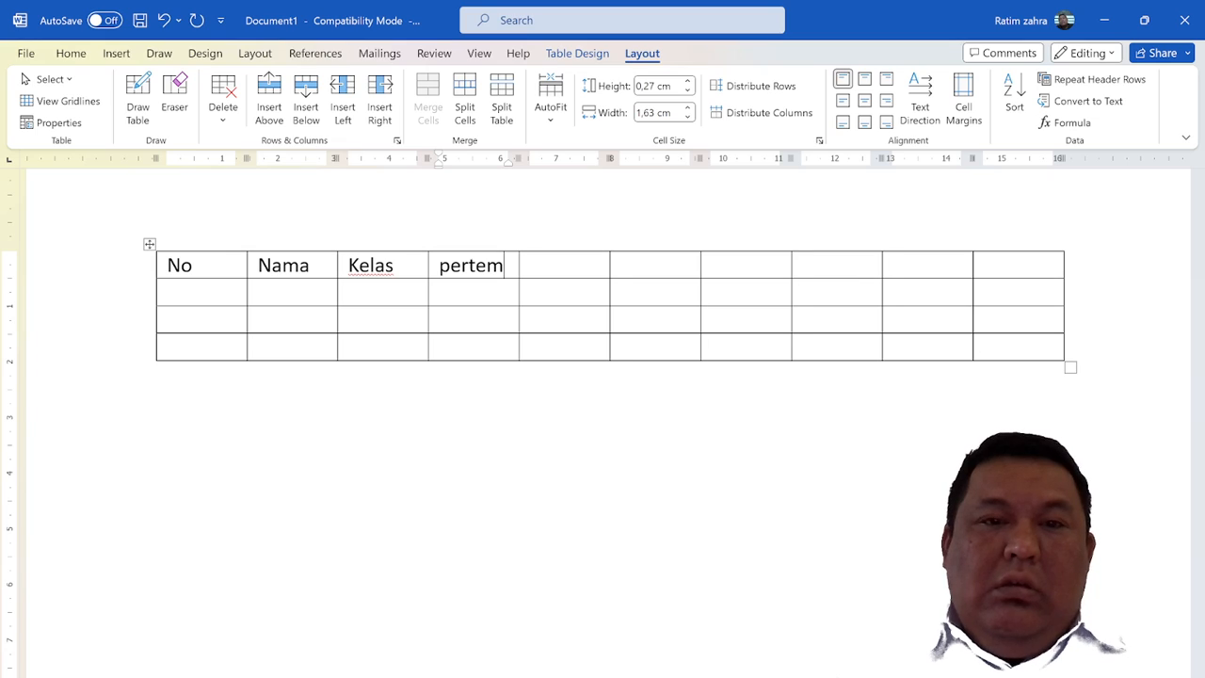
{"action": "type", "text": "uan ke"}
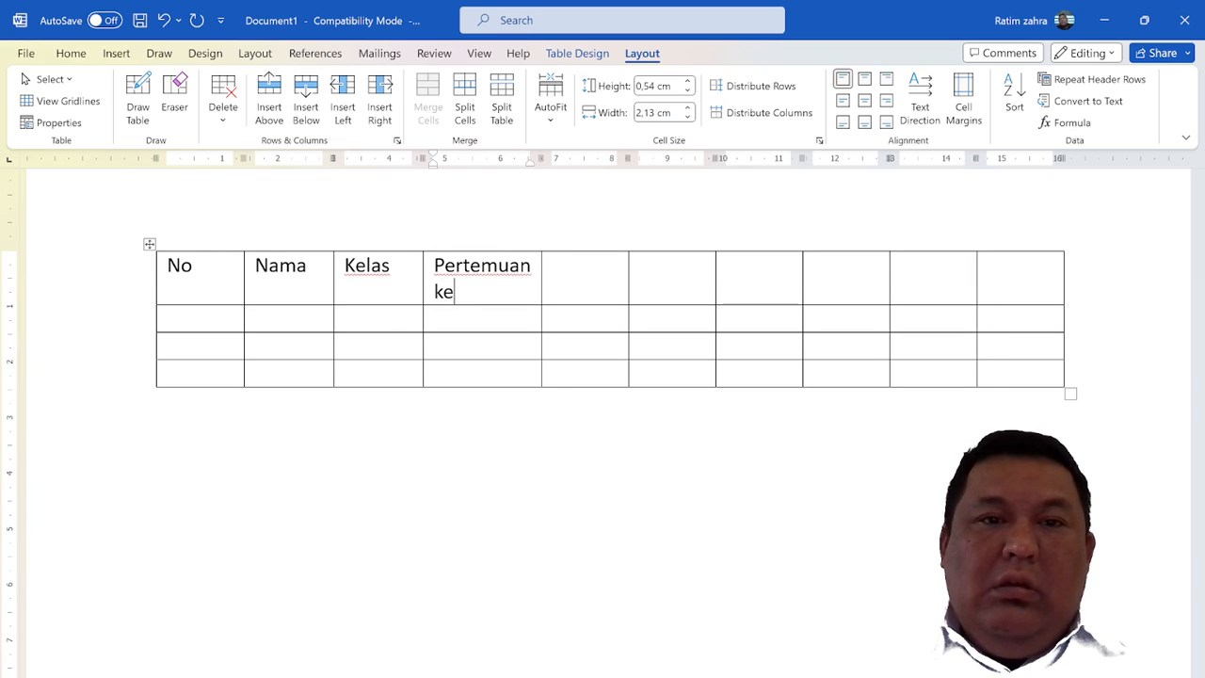
Number the second-row cells from 1 to 6, starting in the cell below Pertemuan ke
{"action": "key", "text": "Down"}
{"action": "type", "text": "1"}
{"action": "key", "text": "Tab"}
{"action": "type", "text": "2"}
{"action": "key", "text": "Tab"}
{"action": "type", "text": "3"}
{"action": "key", "text": "Tab"}
{"action": "type", "text": "4"}
{"action": "key", "text": "Tab"}
{"action": "type", "text": "5"}
{"action": "key", "text": "Tab"}
{"action": "type", "text": "6"}
Enter the heading keterangan in the last cell of the table's first row
{"action": "key", "text": "Tab"}
{"action": "key", "text": "Up"}
{"action": "type", "text": "keterangan"}
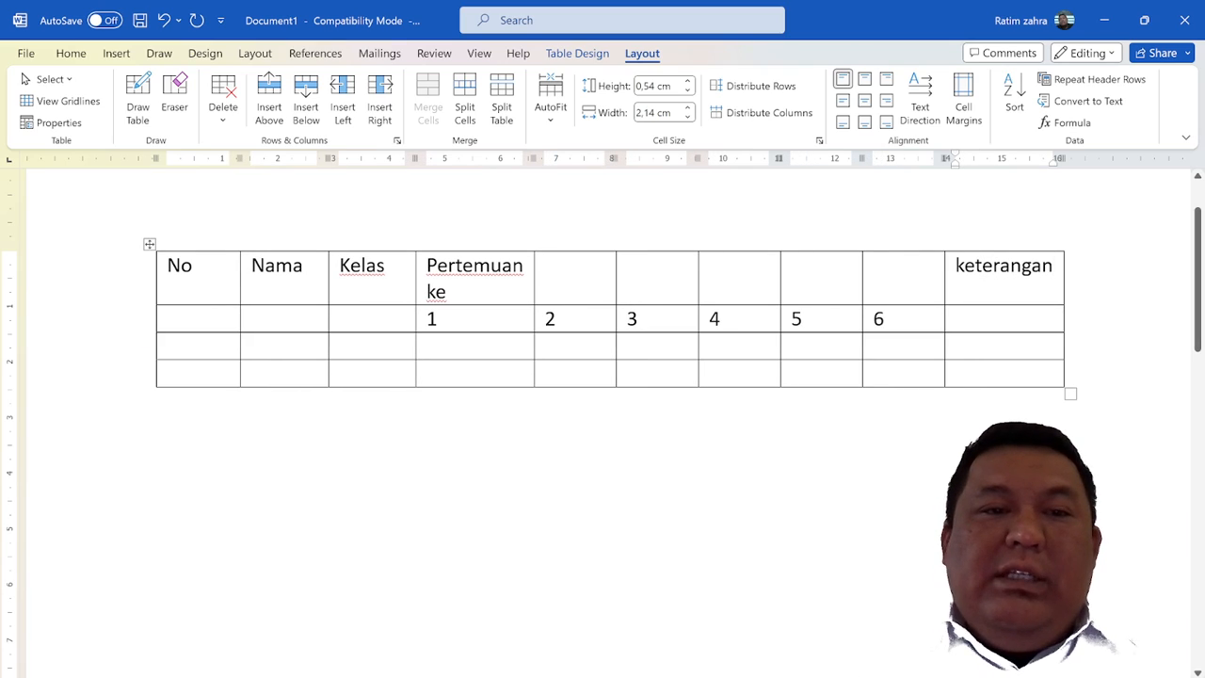
Move the cursor through the cells around the No and Nama headings, ending in the third row's first cell
{"action": "key", "text": "Tab"}
{"action": "key", "text": "Tab"}
{"action": "left_click", "coordinate": [252, 319]}
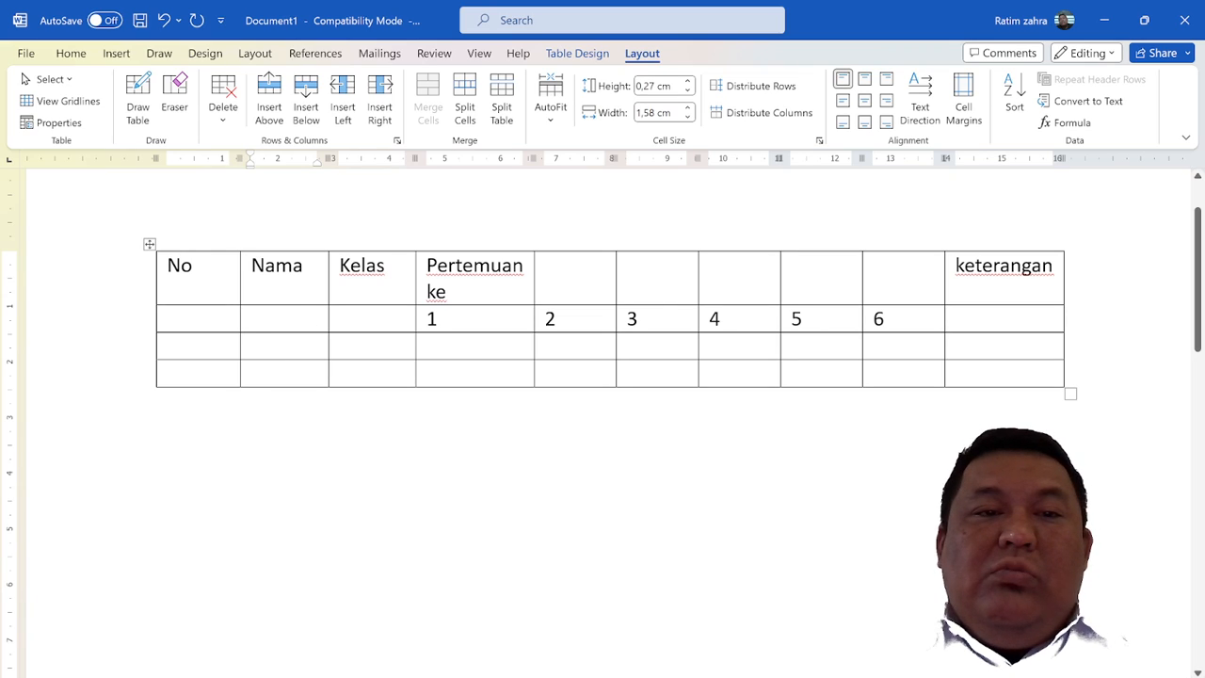
{"action": "left_click", "coordinate": [171, 319]}
{"action": "left_click", "coordinate": [201, 270]}
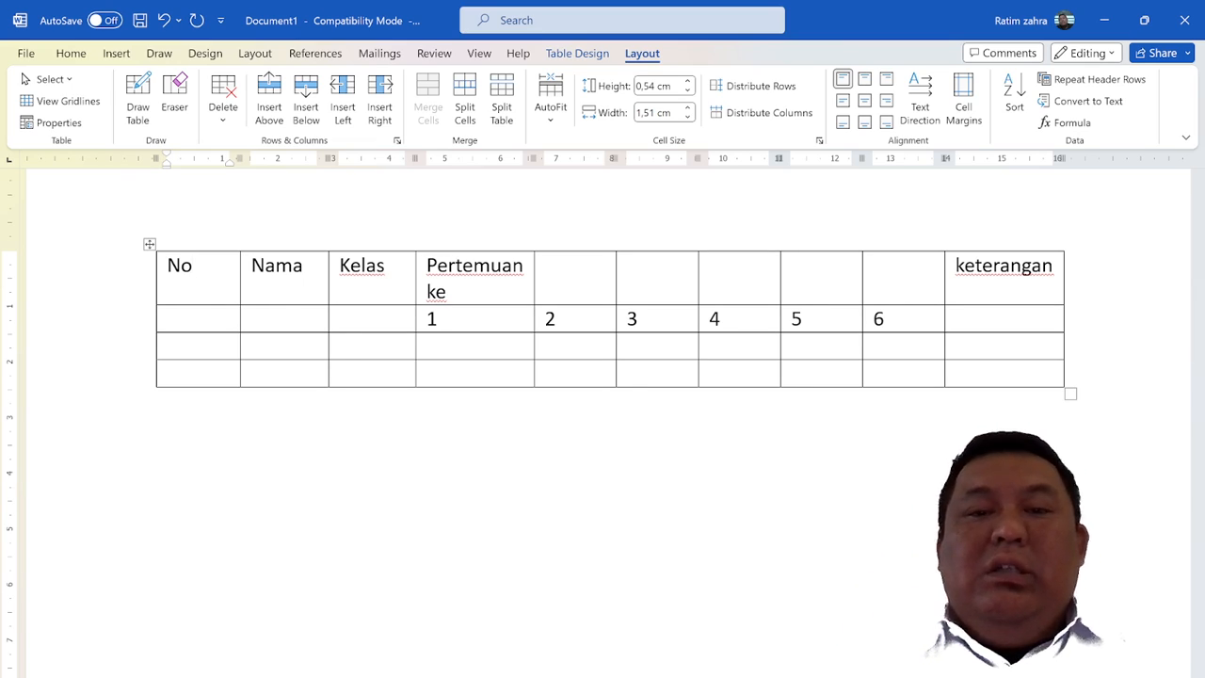
{"action": "left_click", "coordinate": [168, 347]}
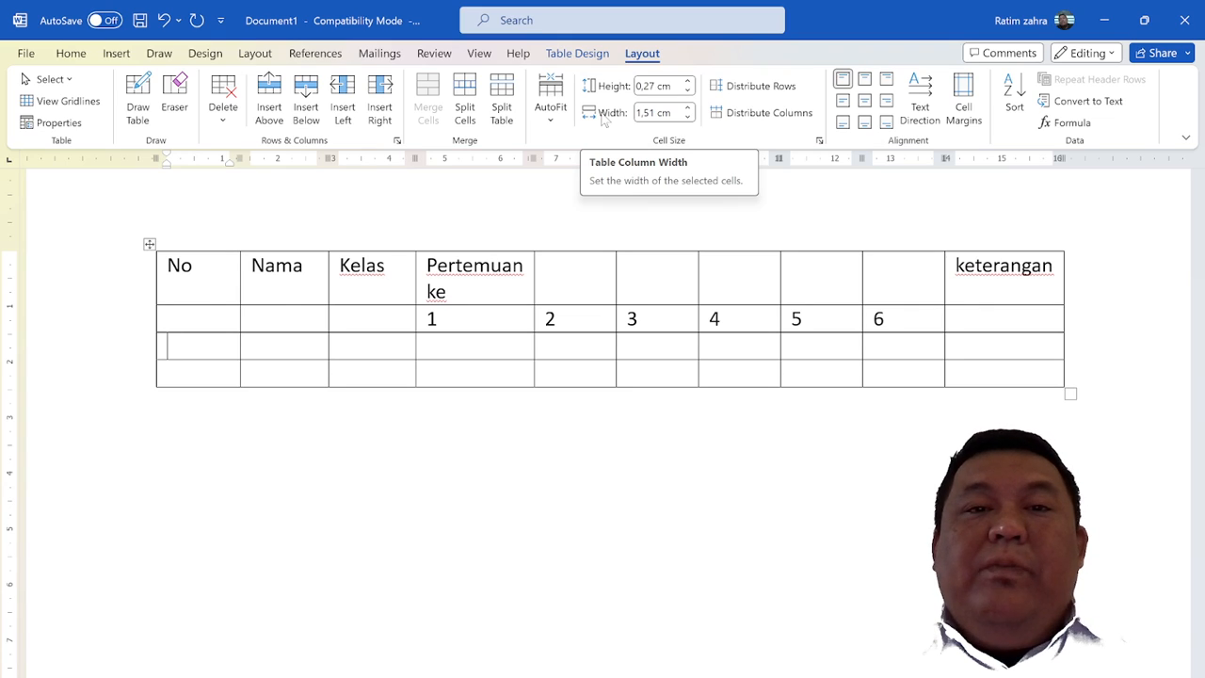
Fit the table's columns to their contents with AutoFit and undo the change
{"action": "left_click", "coordinate": [551, 120]}
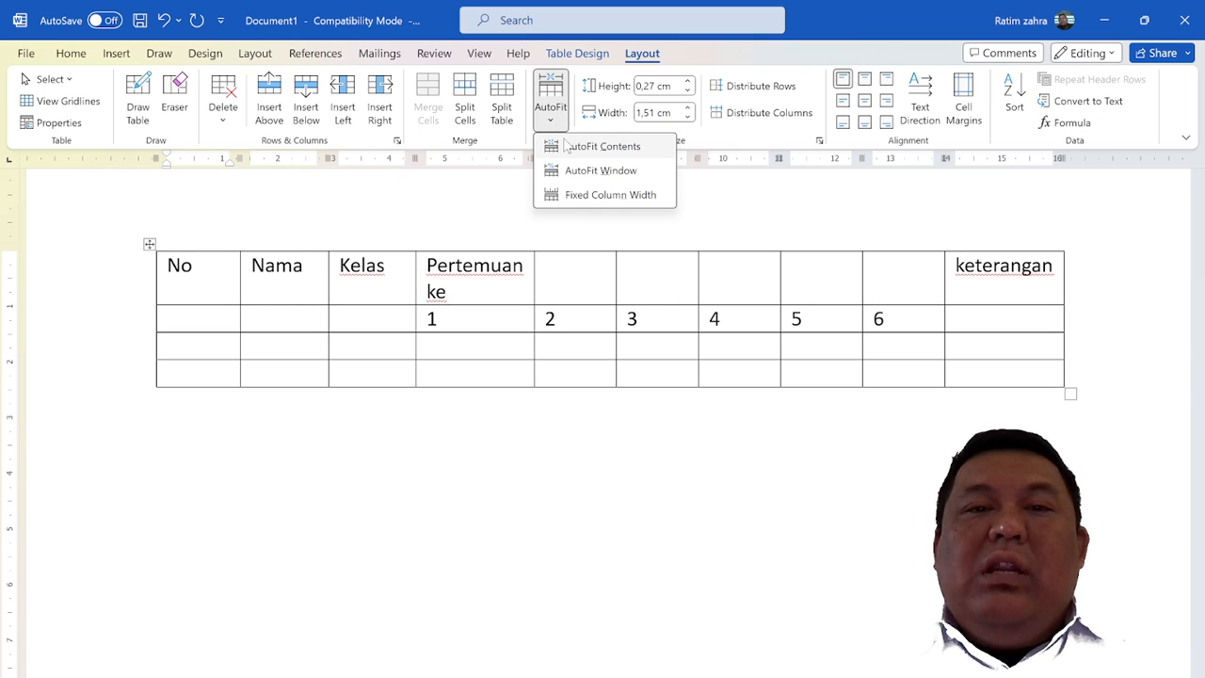
{"action": "left_click", "coordinate": [566, 146]}
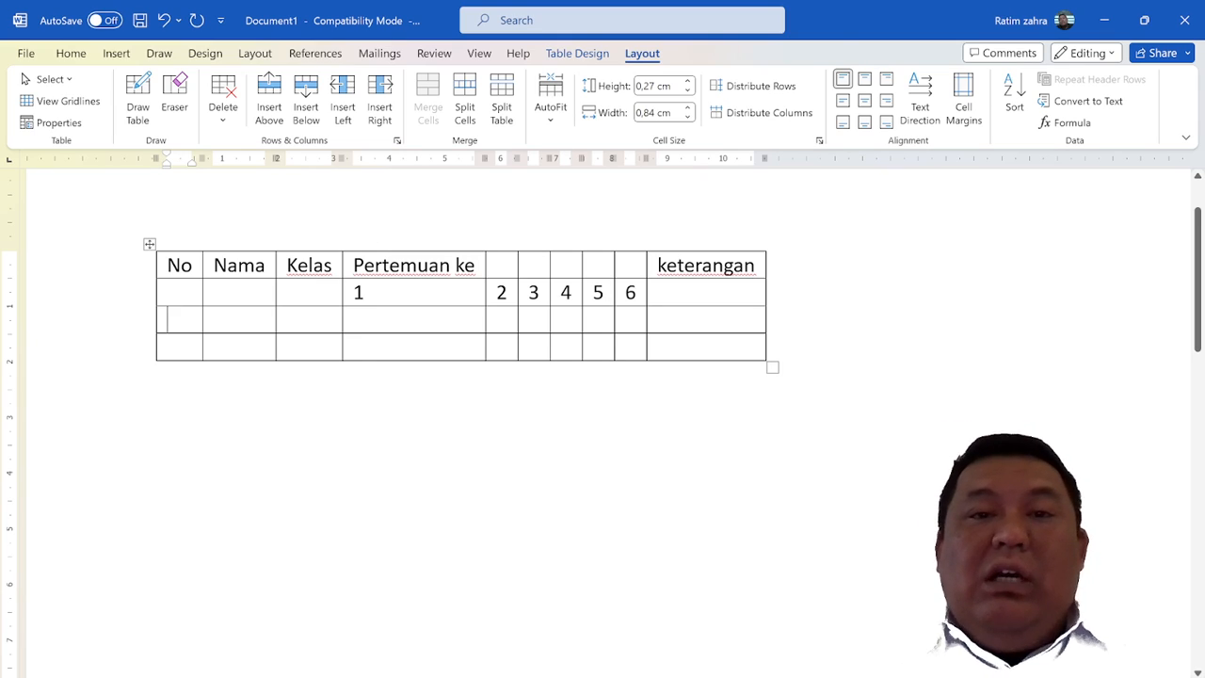
{"action": "key", "text": "ctrl+z"}
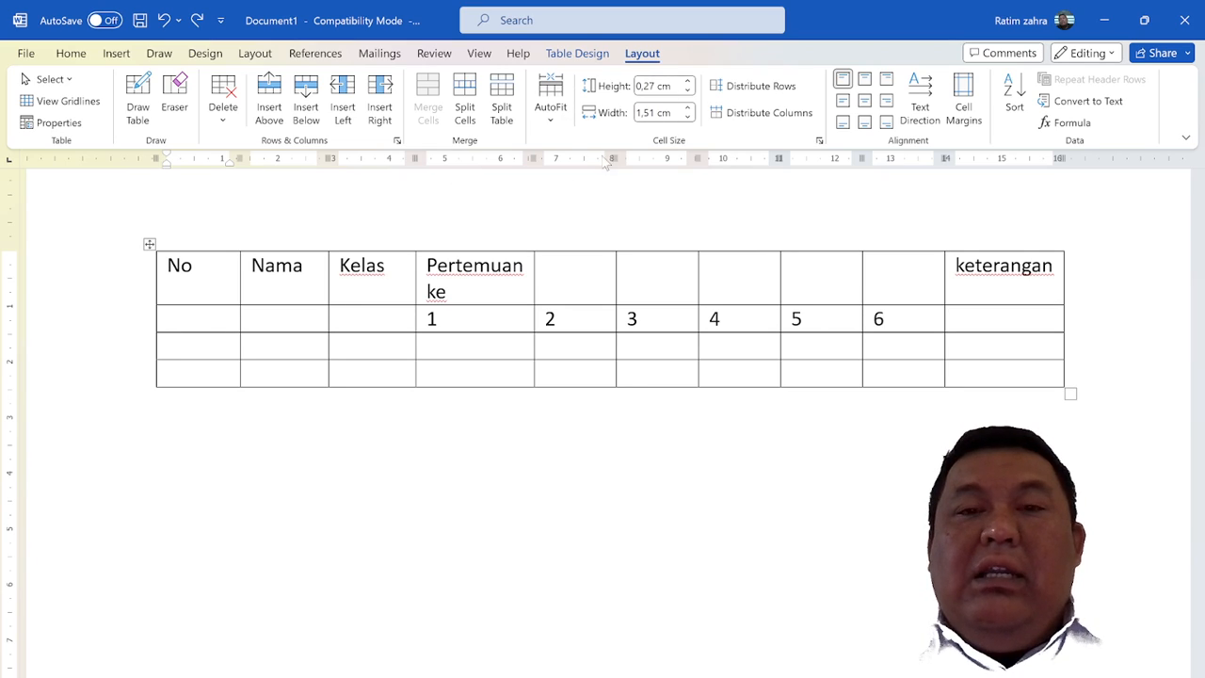
Narrow the No column to a width of 0.84 cm
{"action": "left_click", "coordinate": [687, 117]}
{"action": "left_click", "coordinate": [687, 117]}
{"action": "left_click", "coordinate": [688, 118]}
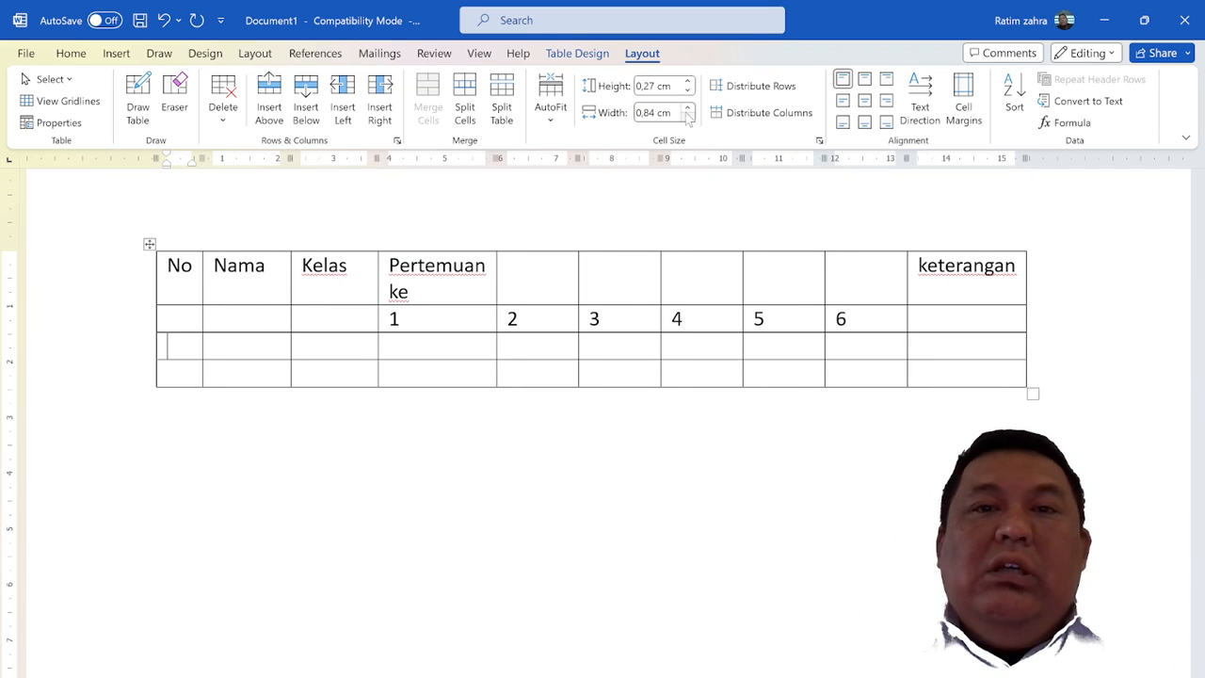
Set the height of the table's third row to 0.5 cm
{"action": "left_click", "coordinate": [688, 81]}
{"action": "left_click", "coordinate": [688, 81]}
{"action": "left_click", "coordinate": [688, 82]}
{"action": "left_click", "coordinate": [688, 82]}
{"action": "left_click", "coordinate": [688, 90]}
{"action": "left_click", "coordinate": [688, 90]}
{"action": "left_click", "coordinate": [688, 90]}
{"action": "left_click", "coordinate": [688, 90]}
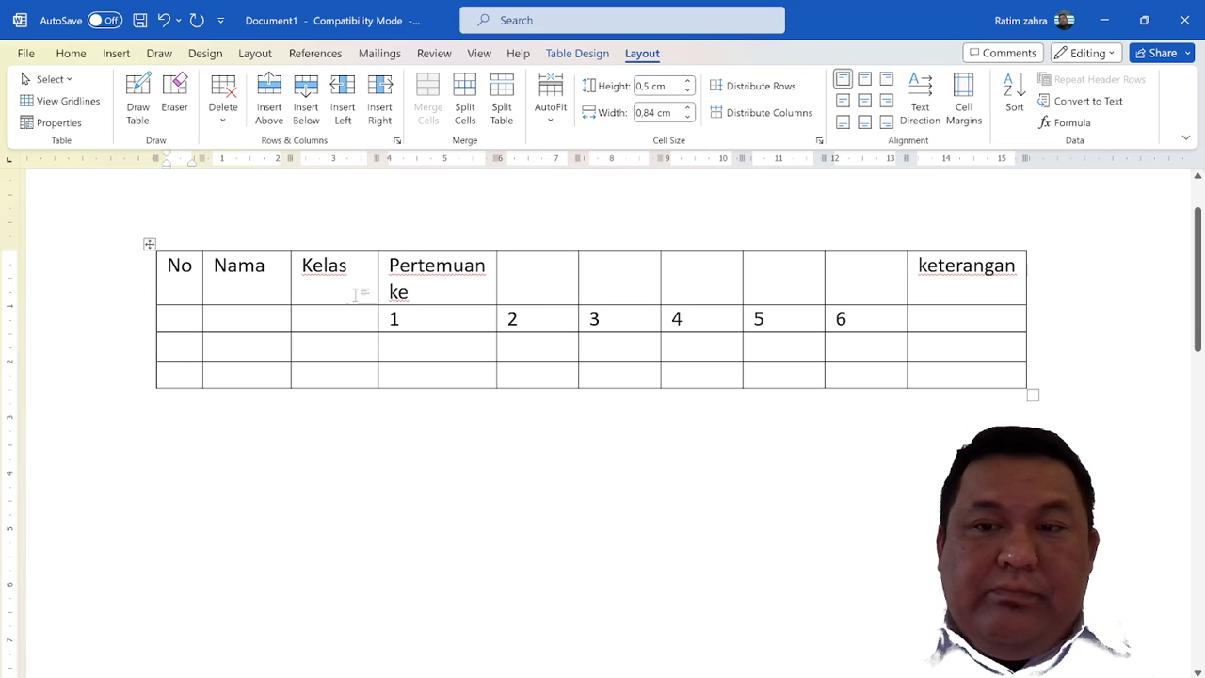
Widen the No column to about 1.19 cm and the Nama column to 3 cm by moving their borders
{"action": "left_click", "coordinate": [255, 266]}
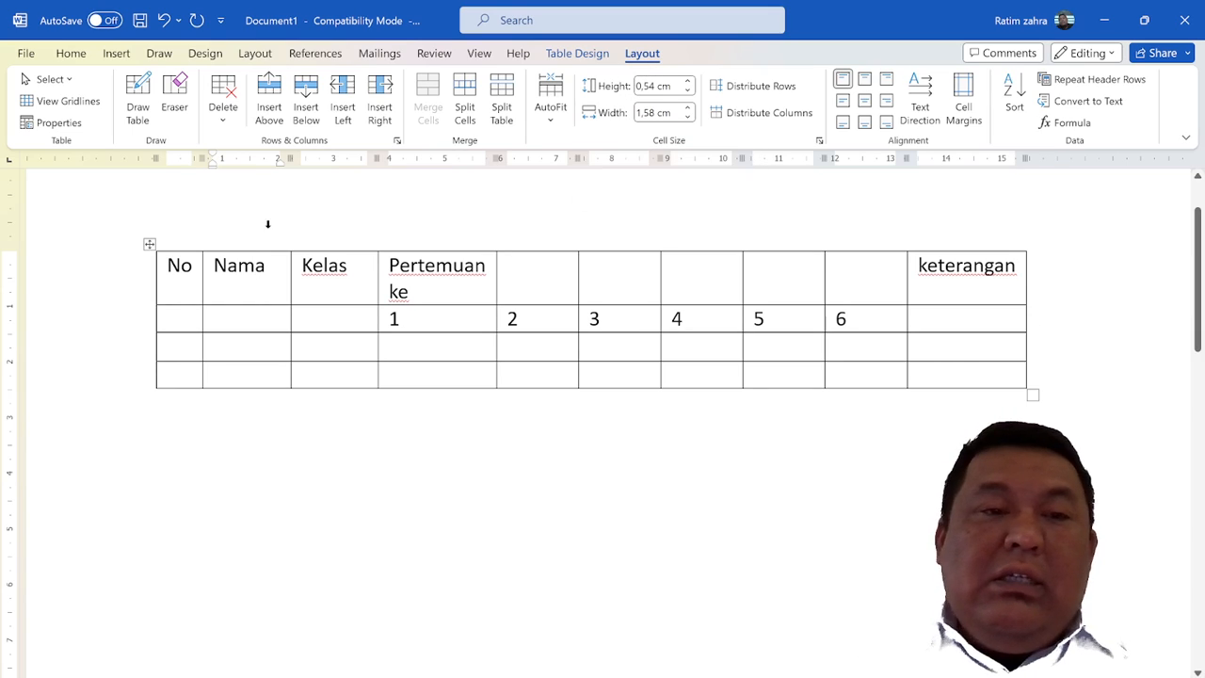
{"action": "mouse_move", "coordinate": [192, 160]}
{"action": "left_mouse_down"}
{"action": "mouse_move", "coordinate": [236, 165]}
{"action": "mouse_move", "coordinate": [193, 168]}
{"action": "mouse_move", "coordinate": [224, 171]}
{"action": "left_mouse_up"}
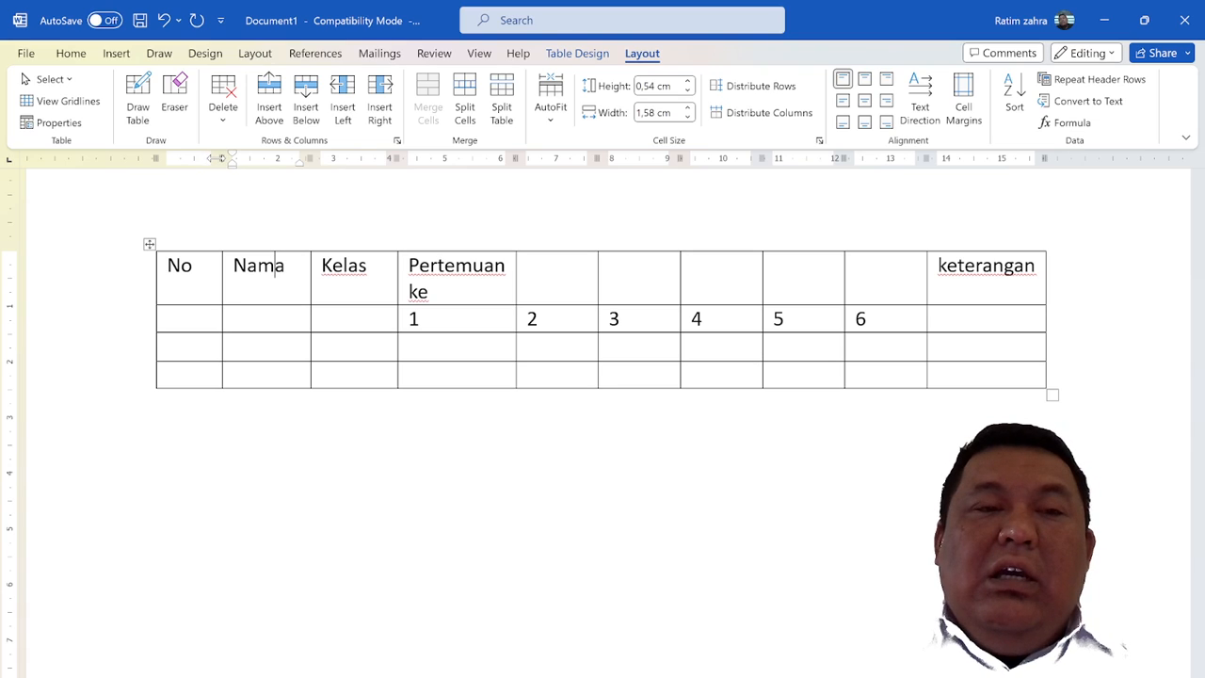
{"action": "left_click_drag", "start_coordinate": [305, 157], "coordinate": [383, 157]}
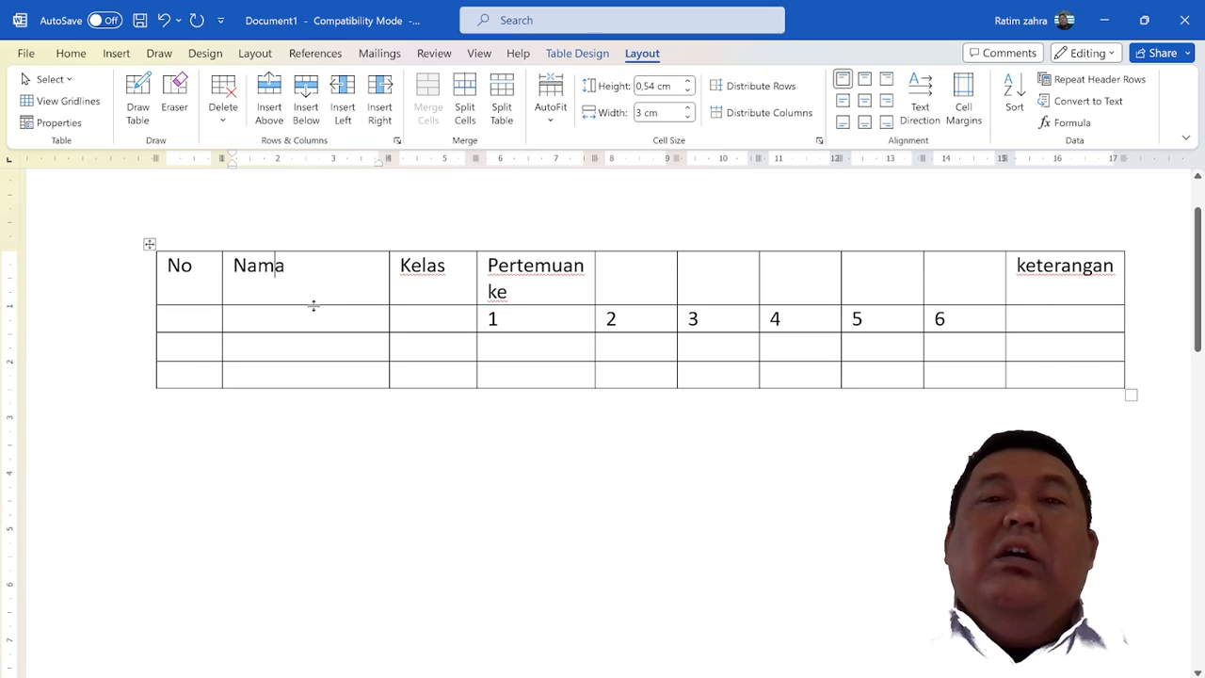
Increase the height of the heading row by moving its lower border, and undo the change
{"action": "mouse_move", "coordinate": [313, 304]}
{"action": "left_mouse_down"}
{"action": "mouse_move", "coordinate": [312, 382]}
{"action": "mouse_move", "coordinate": [328, 292]}
{"action": "mouse_move", "coordinate": [322, 323]}
{"action": "left_mouse_up"}
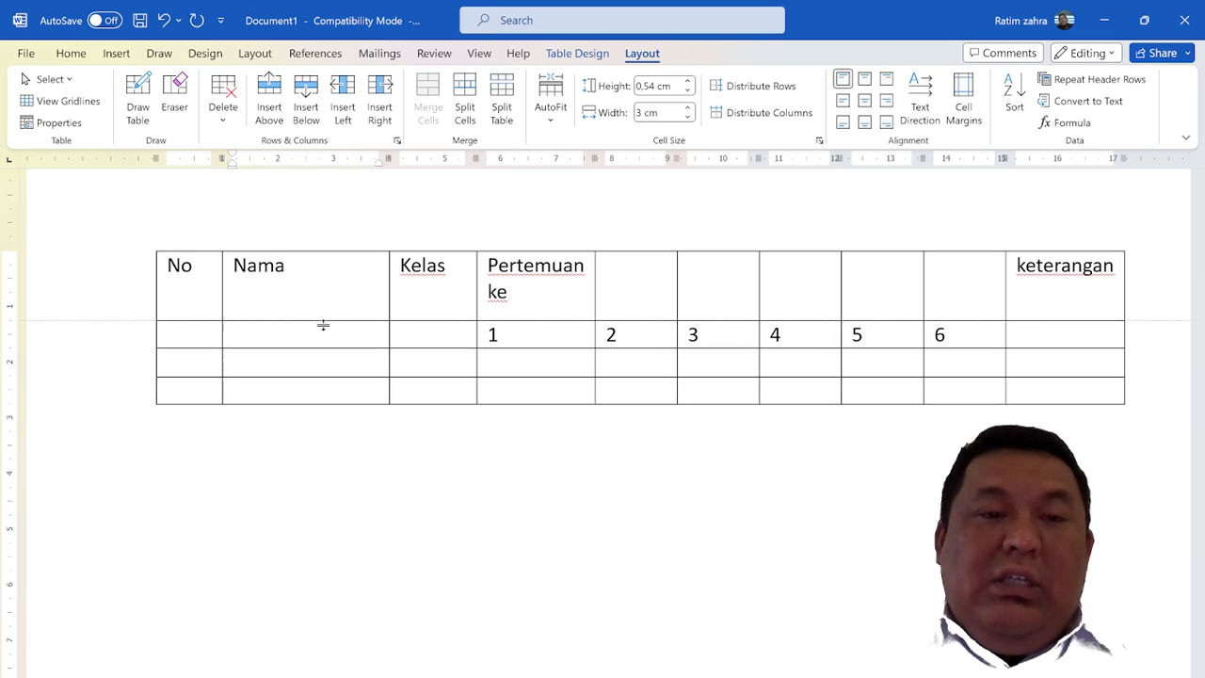
{"action": "key", "text": "ctrl+z"}
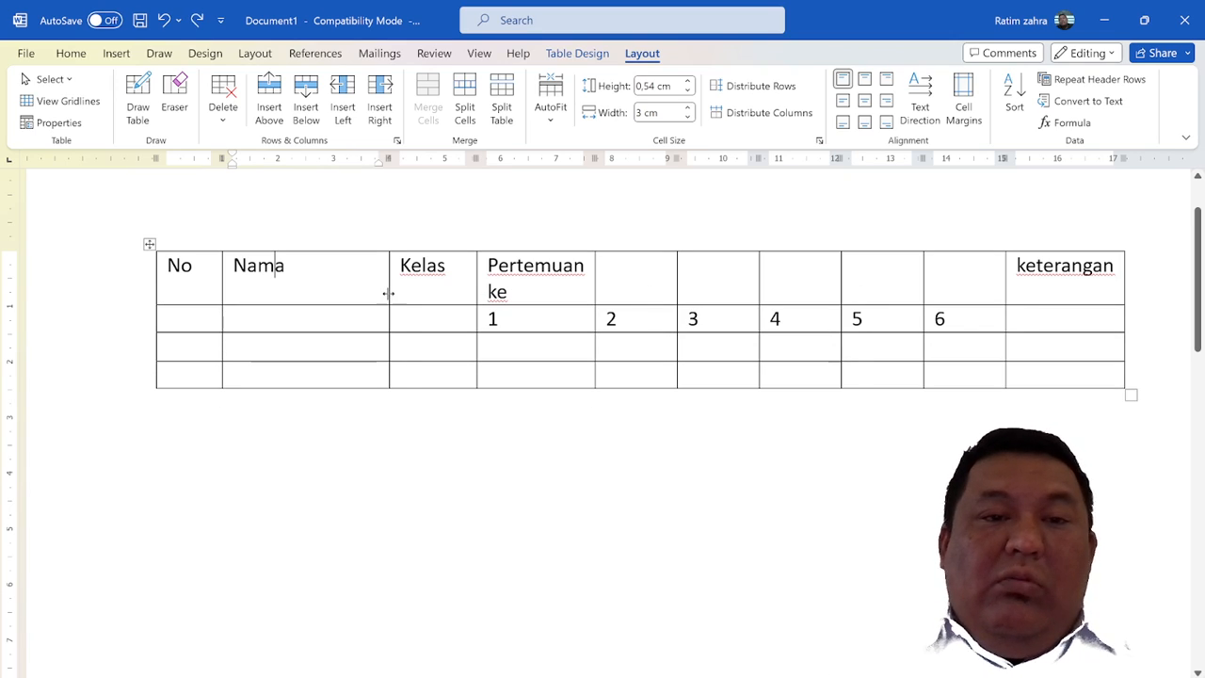
Move the border between Nama and Kelas to make the Nama column 3.25 cm and the Kelas column 1.32 cm wide
{"action": "mouse_move", "coordinate": [390, 292]}
{"action": "left_mouse_down"}
{"action": "mouse_move", "coordinate": [359, 299]}
{"action": "mouse_move", "coordinate": [428, 301]}
{"action": "mouse_move", "coordinate": [363, 298]}
{"action": "mouse_move", "coordinate": [403, 292]}
{"action": "left_mouse_up"}
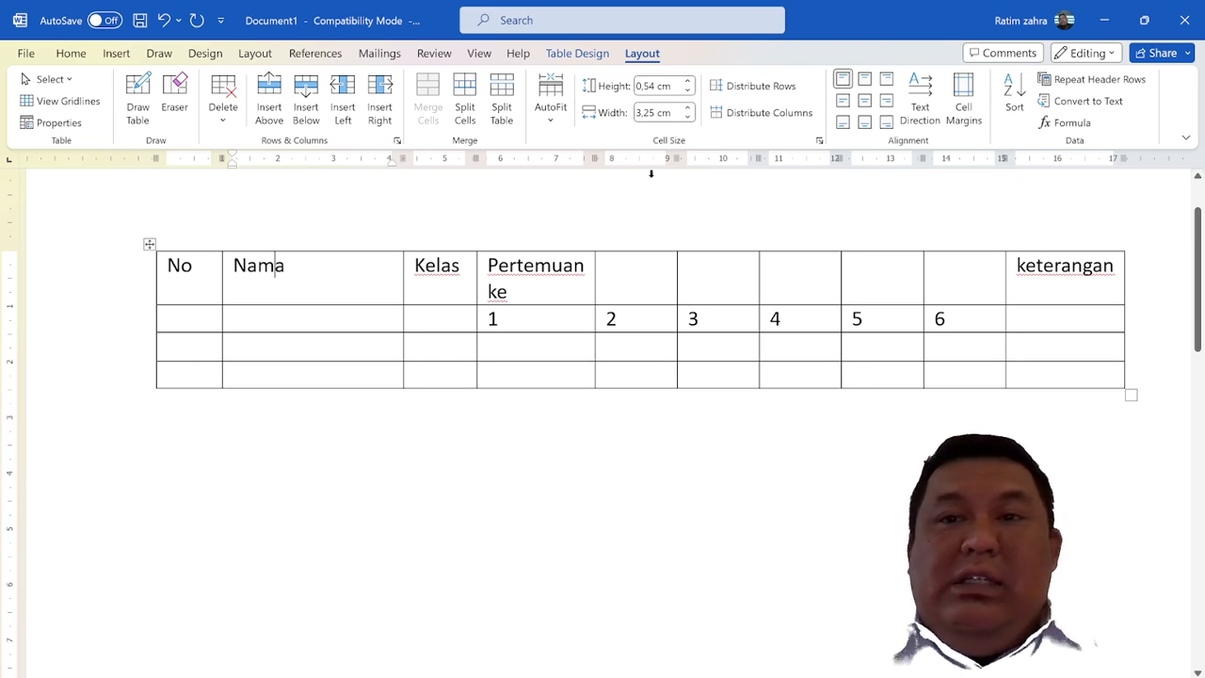
{"action": "left_click", "coordinate": [415, 266]}
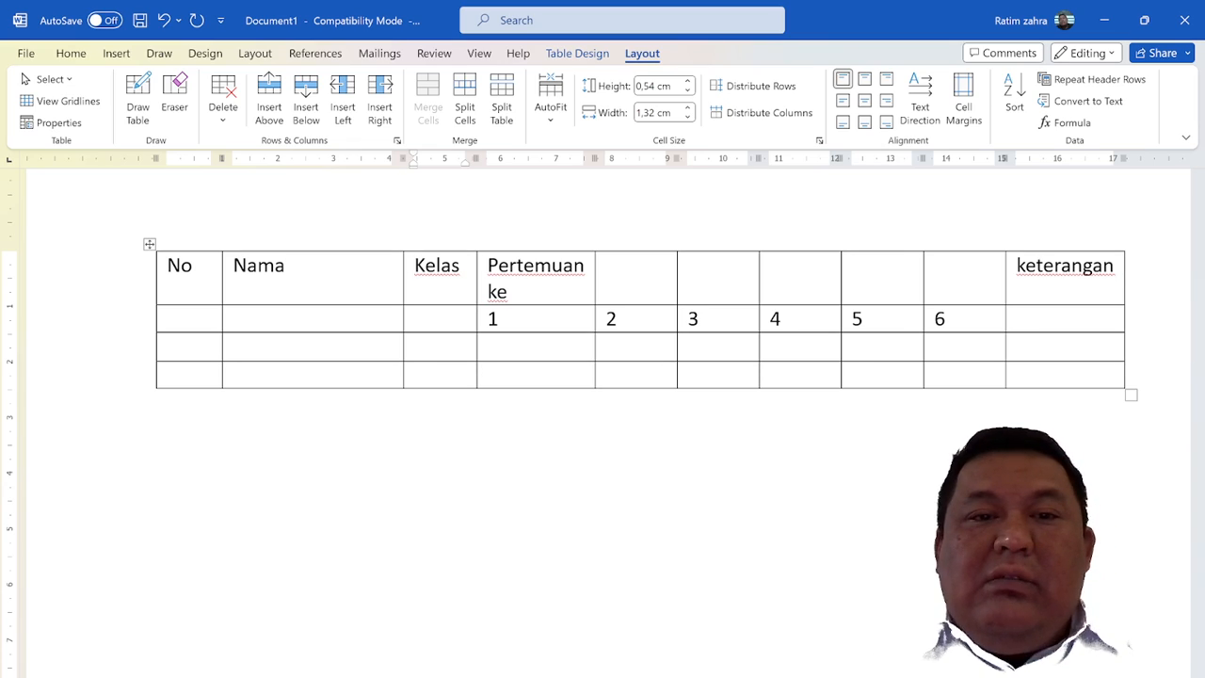
Insert an empty column to the right of the column numbered 6
{"action": "left_click", "coordinate": [167, 346]}
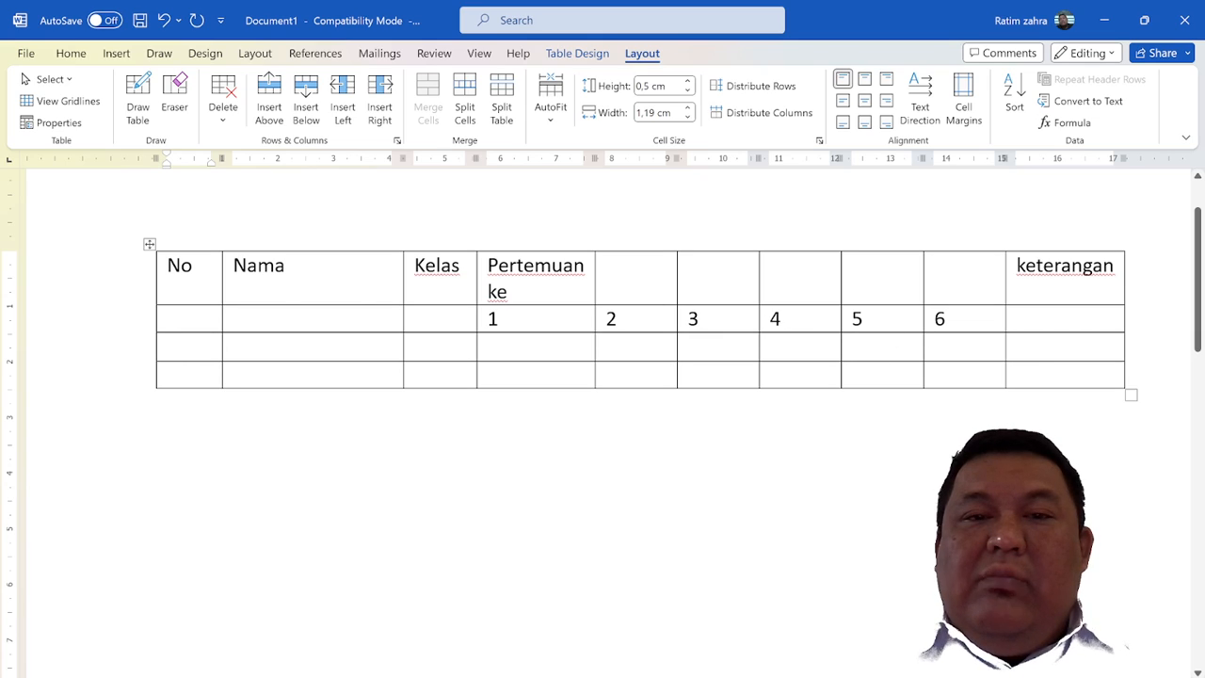
{"action": "left_click", "coordinate": [961, 239]}
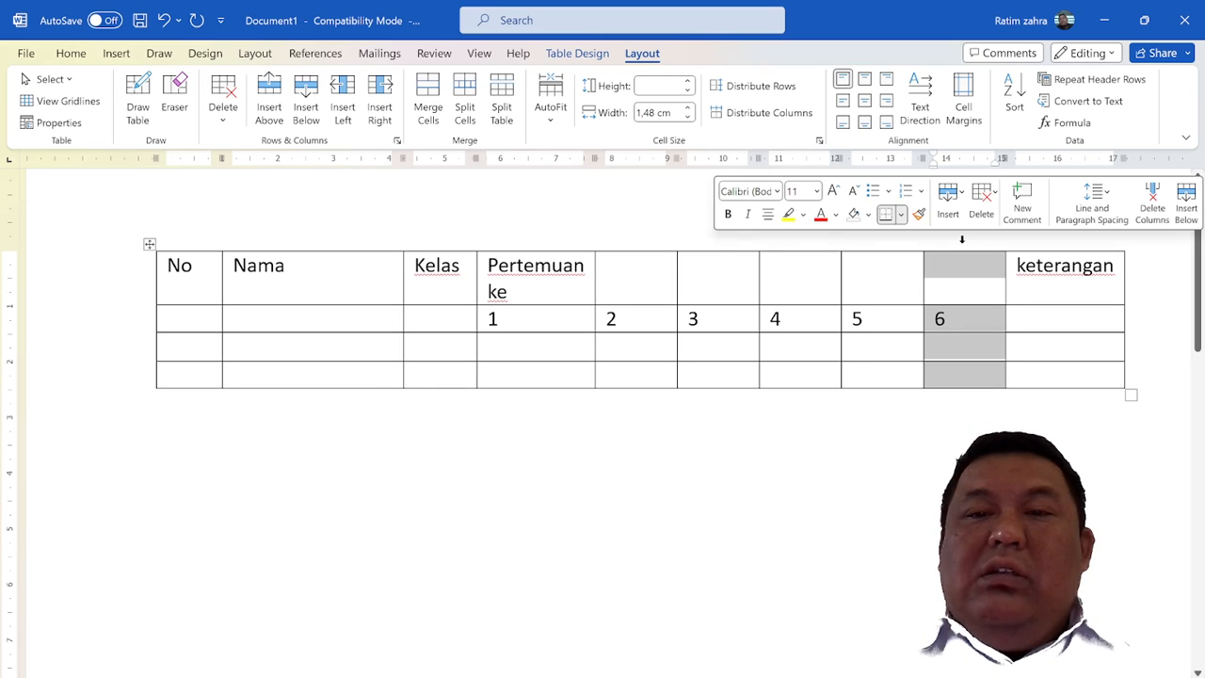
{"action": "left_click", "coordinate": [951, 316]}
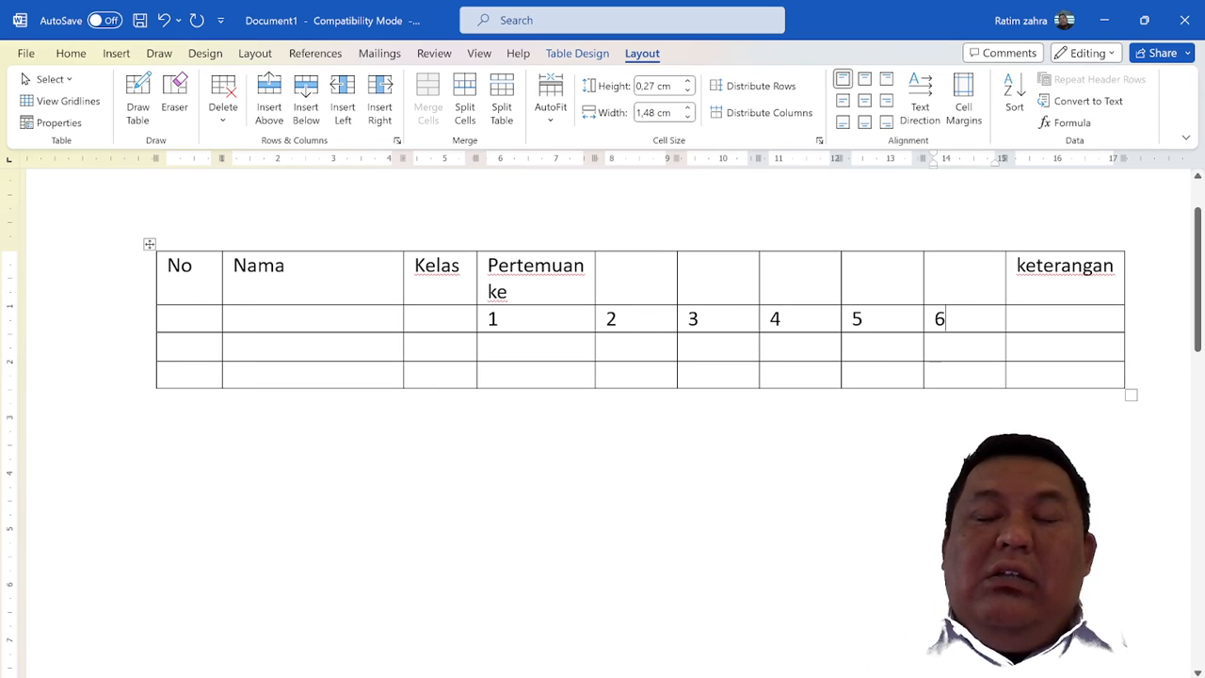
{"action": "left_click", "coordinate": [942, 280]}
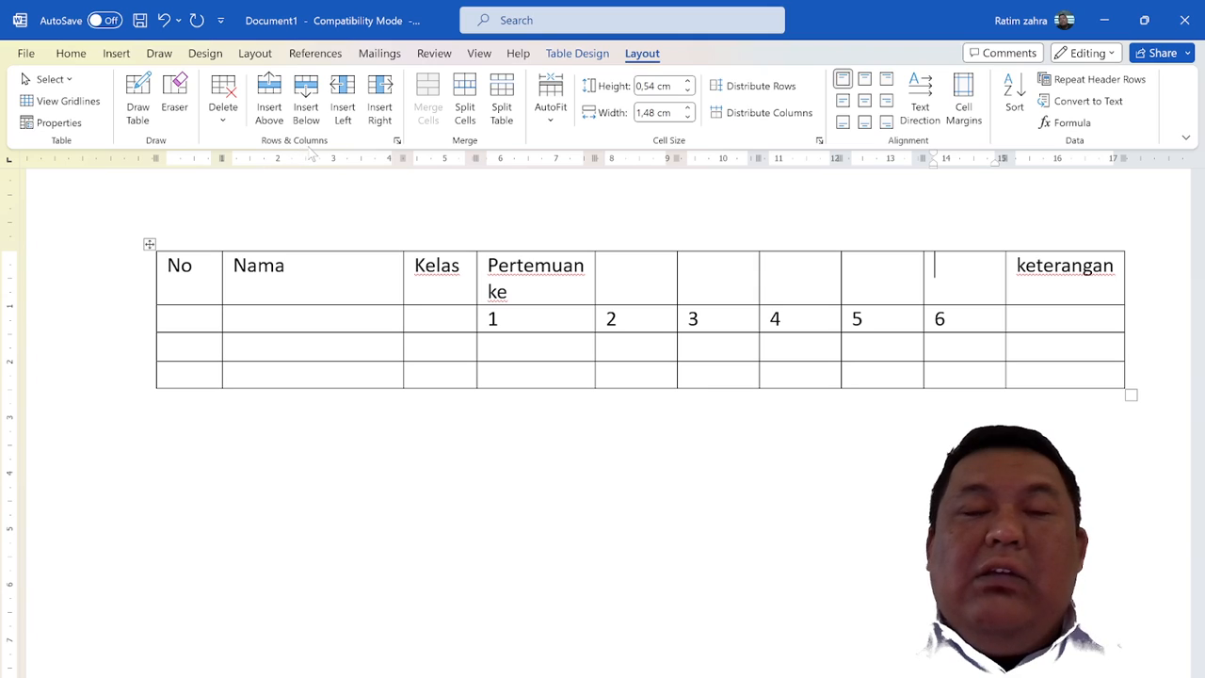
{"action": "left_click", "coordinate": [382, 124]}
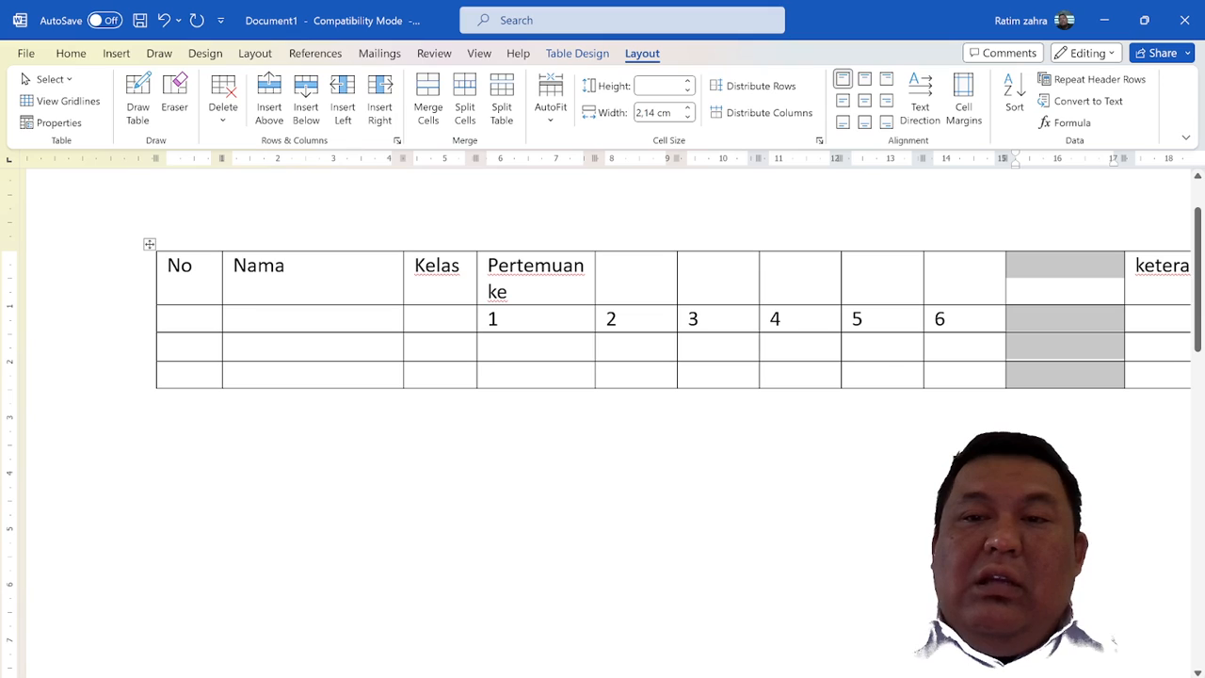
Insert a column to the left of the column numbered 6 and undo the insertion
{"action": "left_click", "coordinate": [936, 266]}
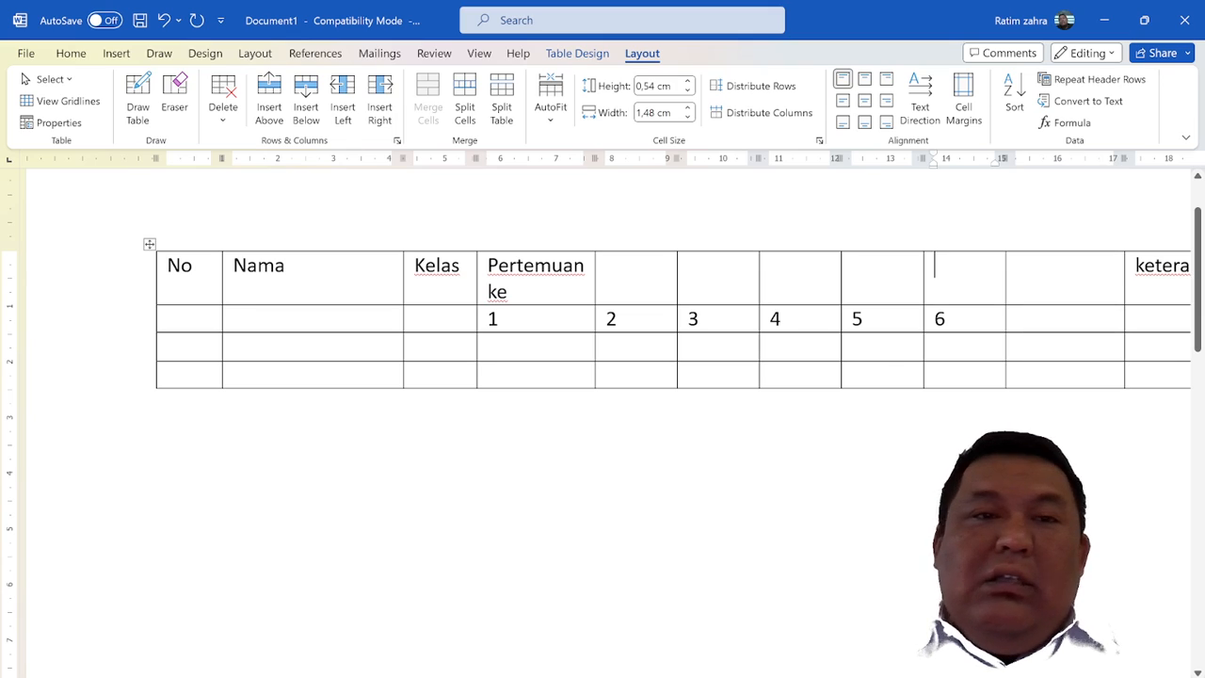
{"action": "left_click", "coordinate": [353, 121]}
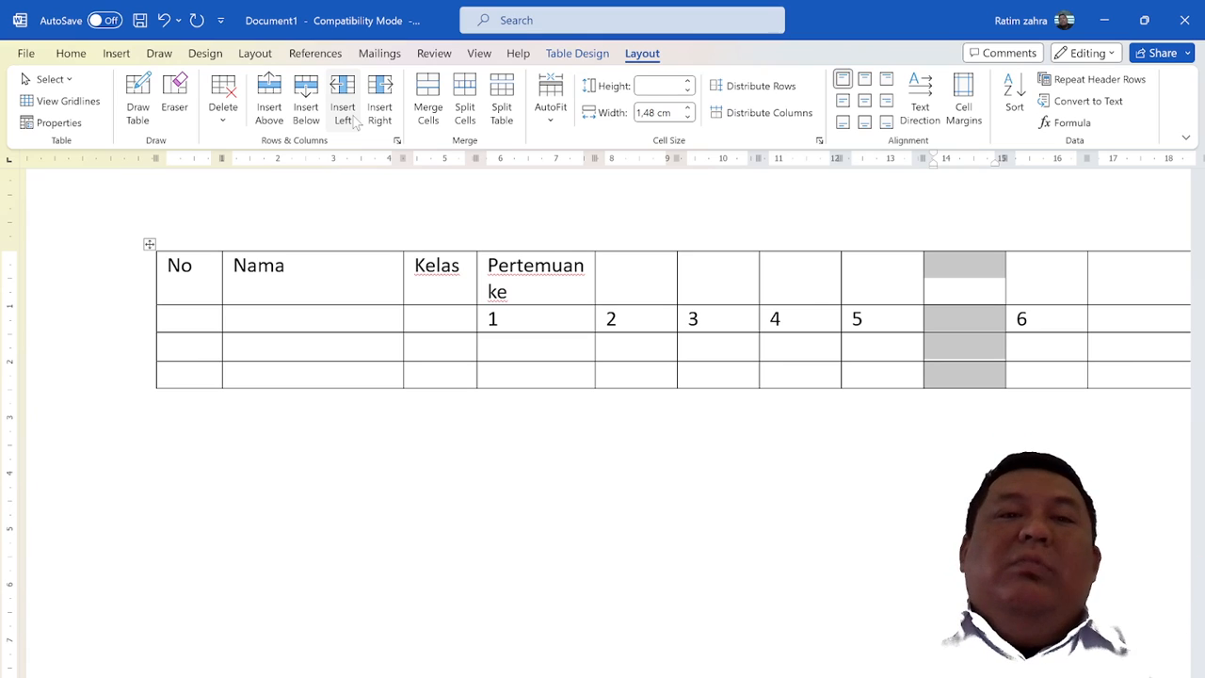
{"action": "key", "text": "ctrl+z"}
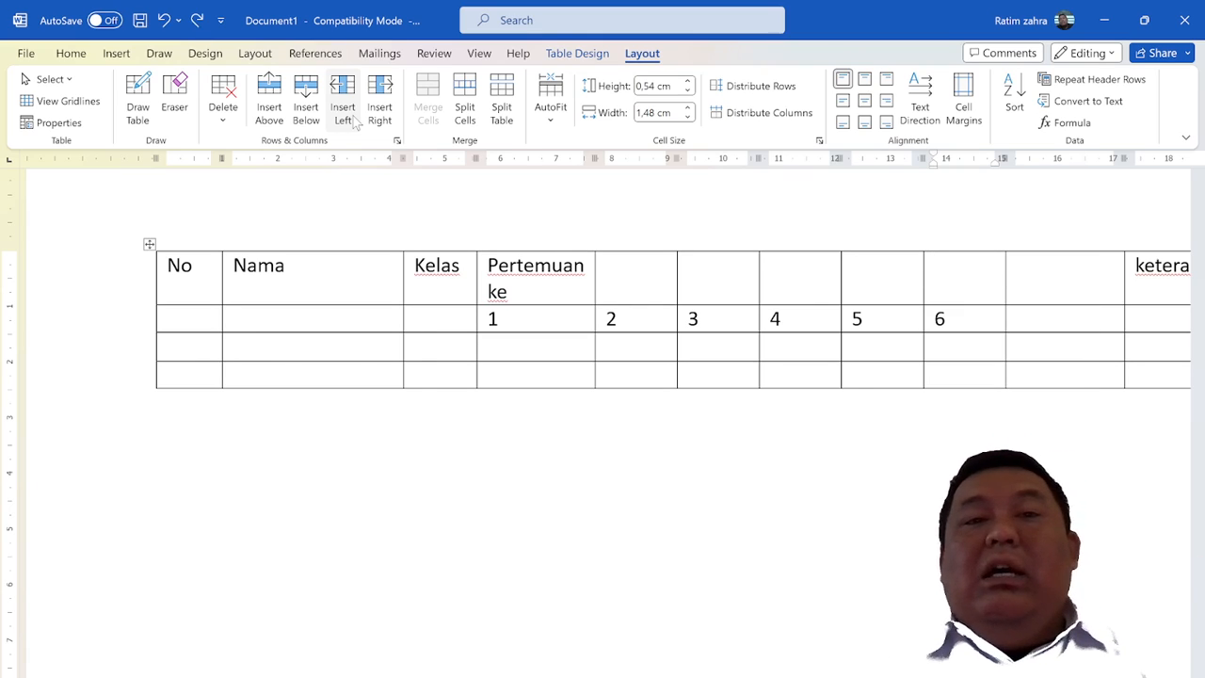
Insert a second empty column directly to the right of the column numbered 6
{"action": "left_click", "coordinate": [381, 98]}
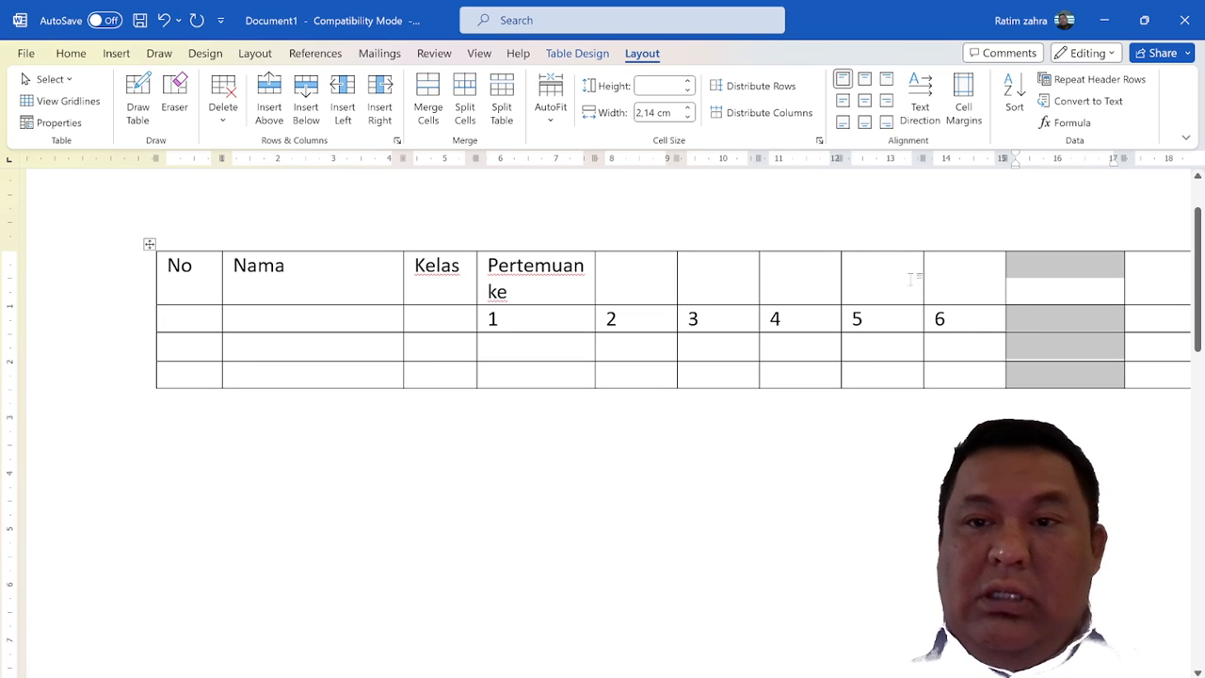
{"action": "left_click", "coordinate": [933, 261]}
{"action": "left_click", "coordinate": [1011, 291]}
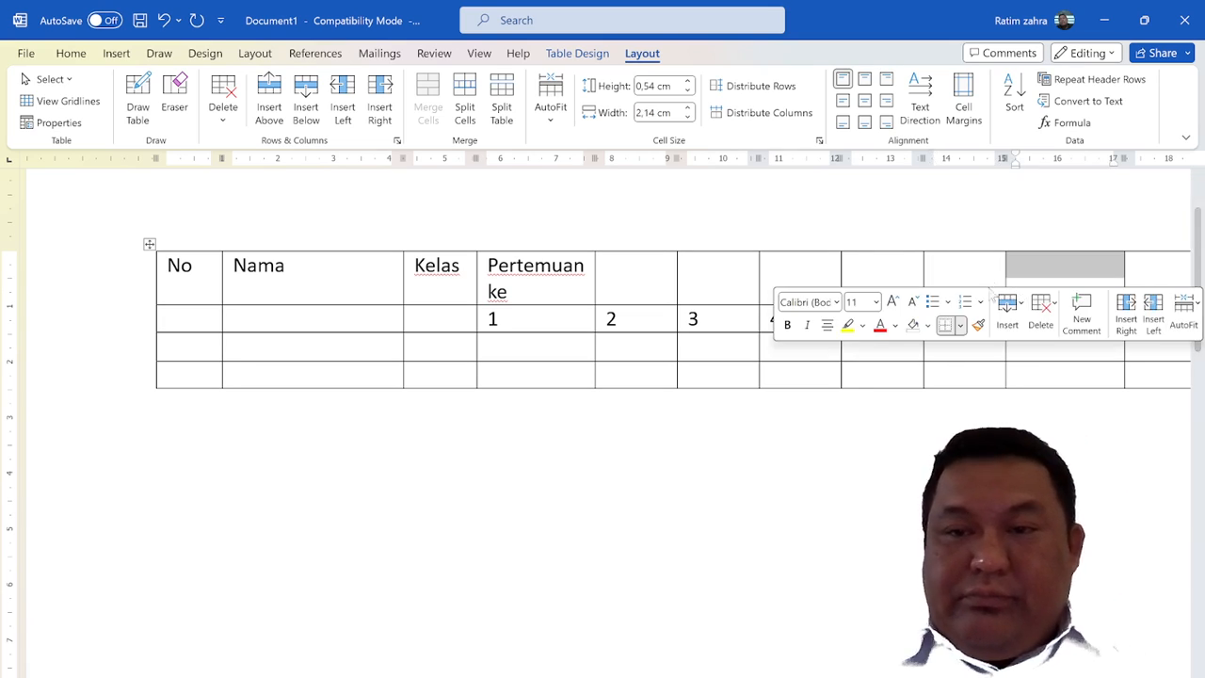
Examine the row and column insertion options for the cell above the number 6, without inserting anything
{"action": "left_click", "coordinate": [960, 275]}
{"action": "right_click", "coordinate": [962, 279]}
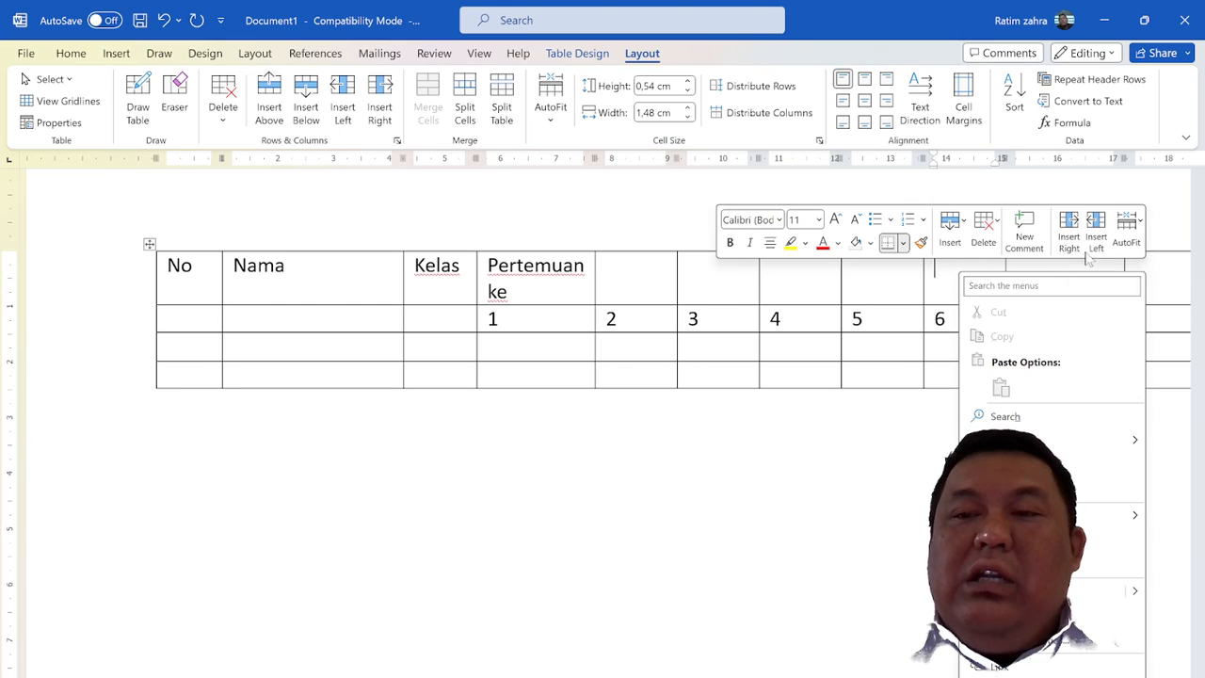
{"action": "left_click", "coordinate": [960, 223]}
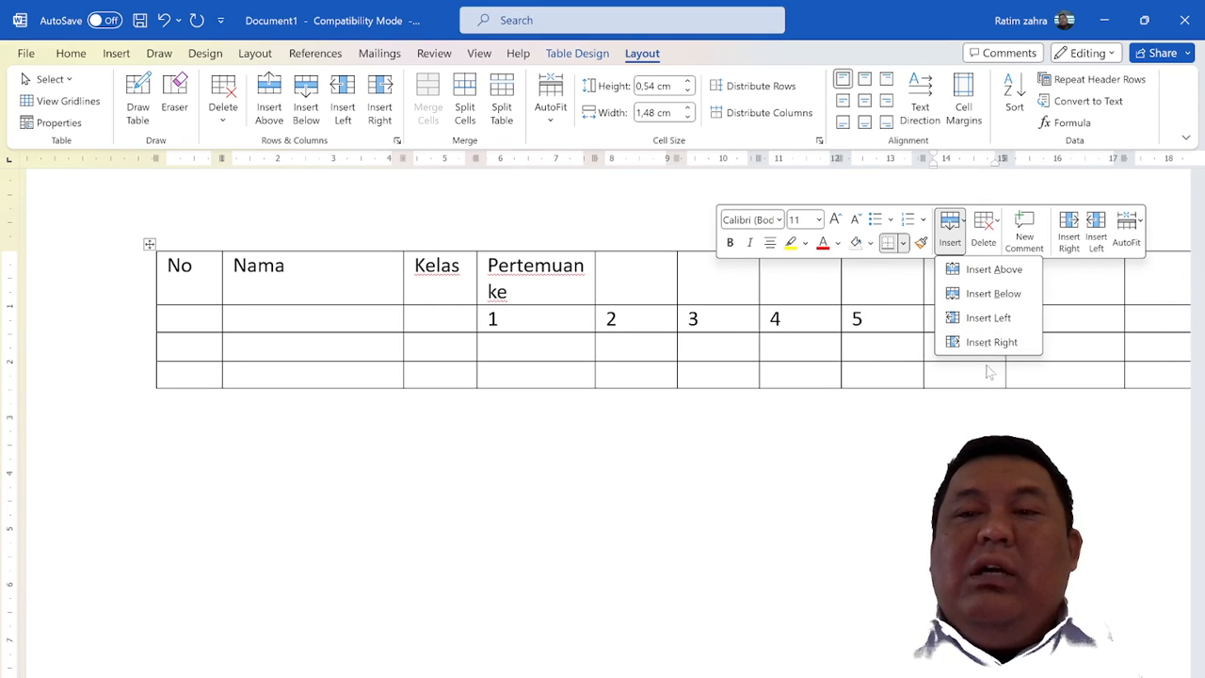
{"action": "left_click", "coordinate": [909, 320]}
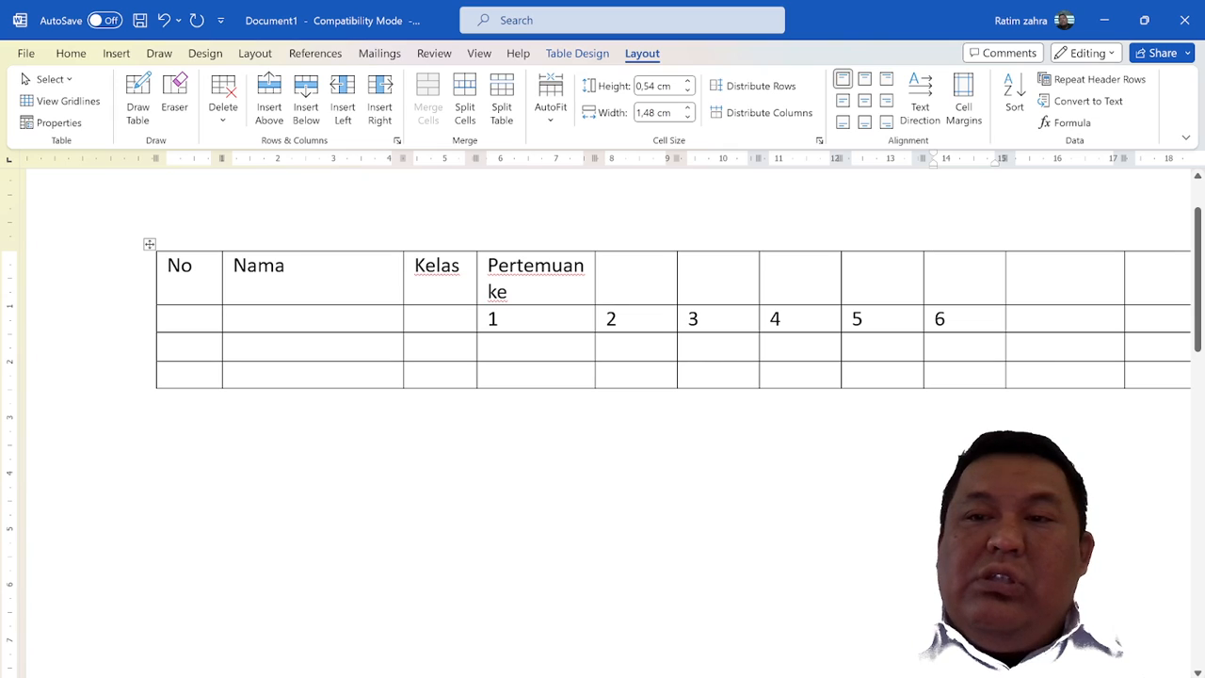
Delete the two empty columns directly to the right of the column numbered 6
{"action": "left_click", "coordinate": [1057, 242]}
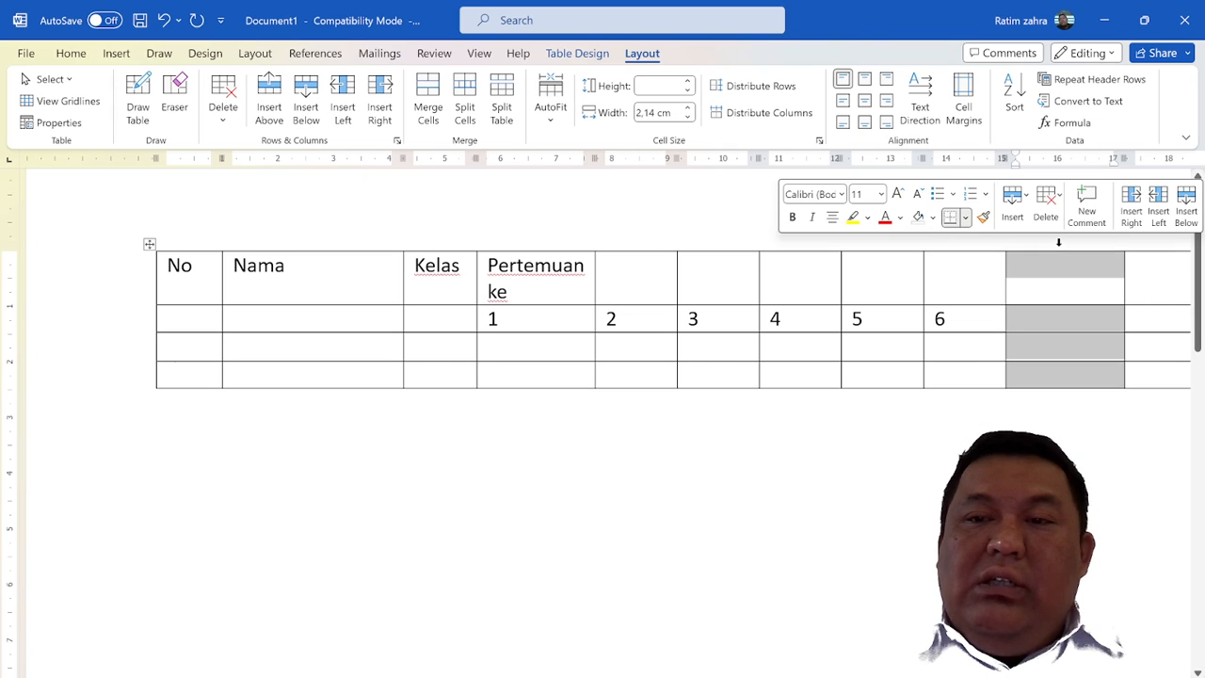
{"action": "left_click", "coordinate": [1054, 263]}
{"action": "left_click_drag", "start_coordinate": [1056, 267], "coordinate": [1142, 381]}
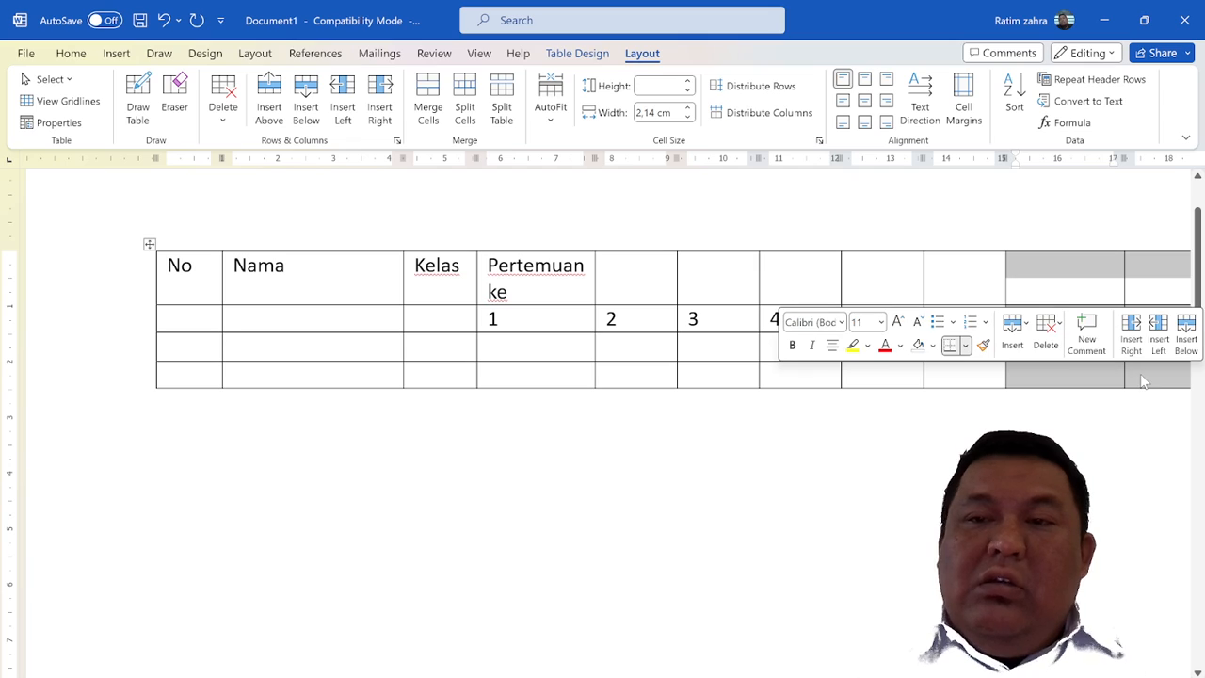
{"action": "left_click", "coordinate": [231, 116]}
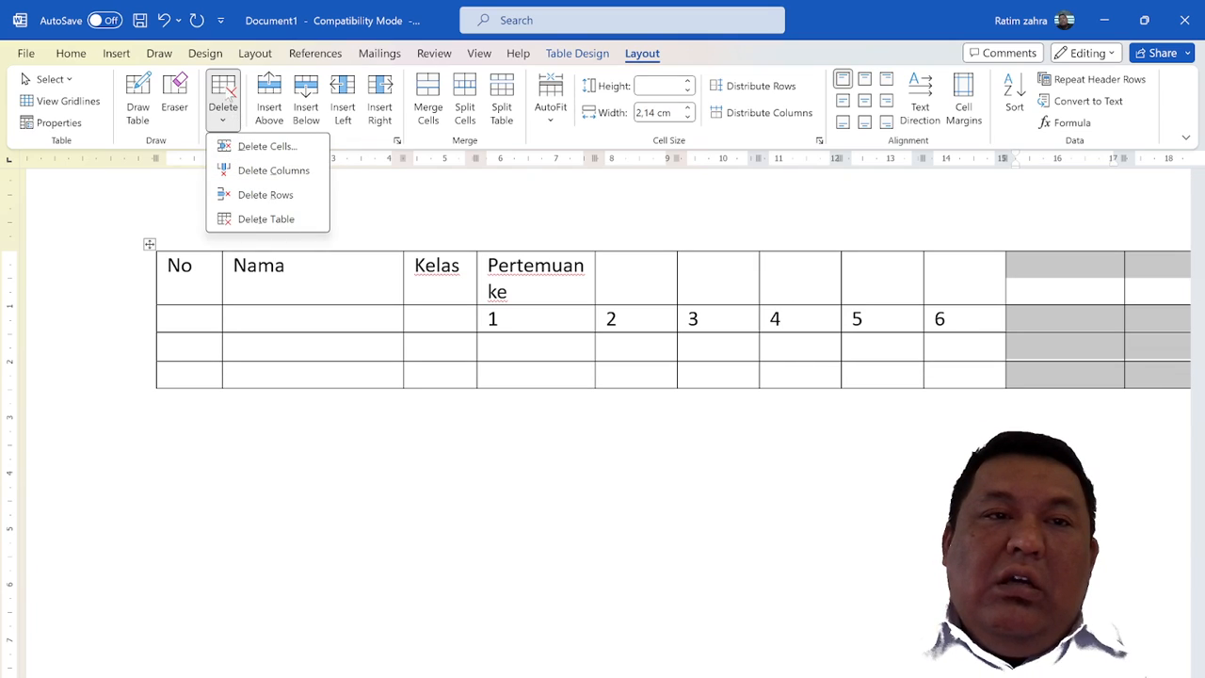
{"action": "left_click", "coordinate": [223, 89]}
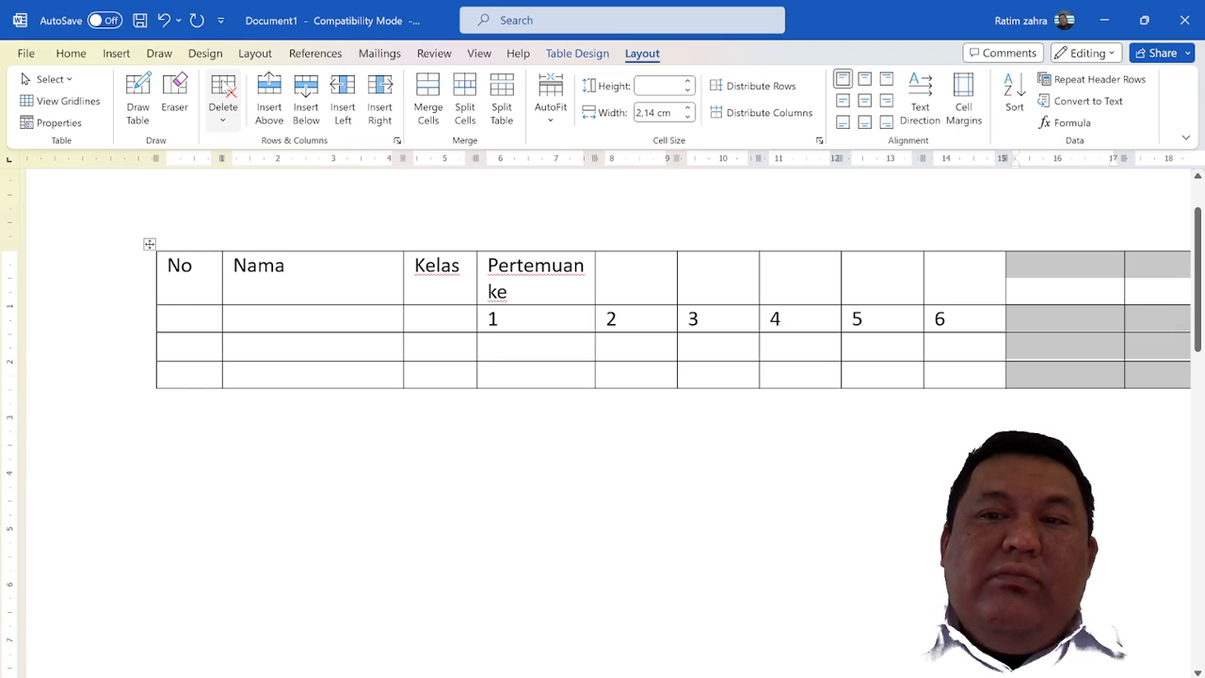
{"action": "left_click", "coordinate": [223, 95]}
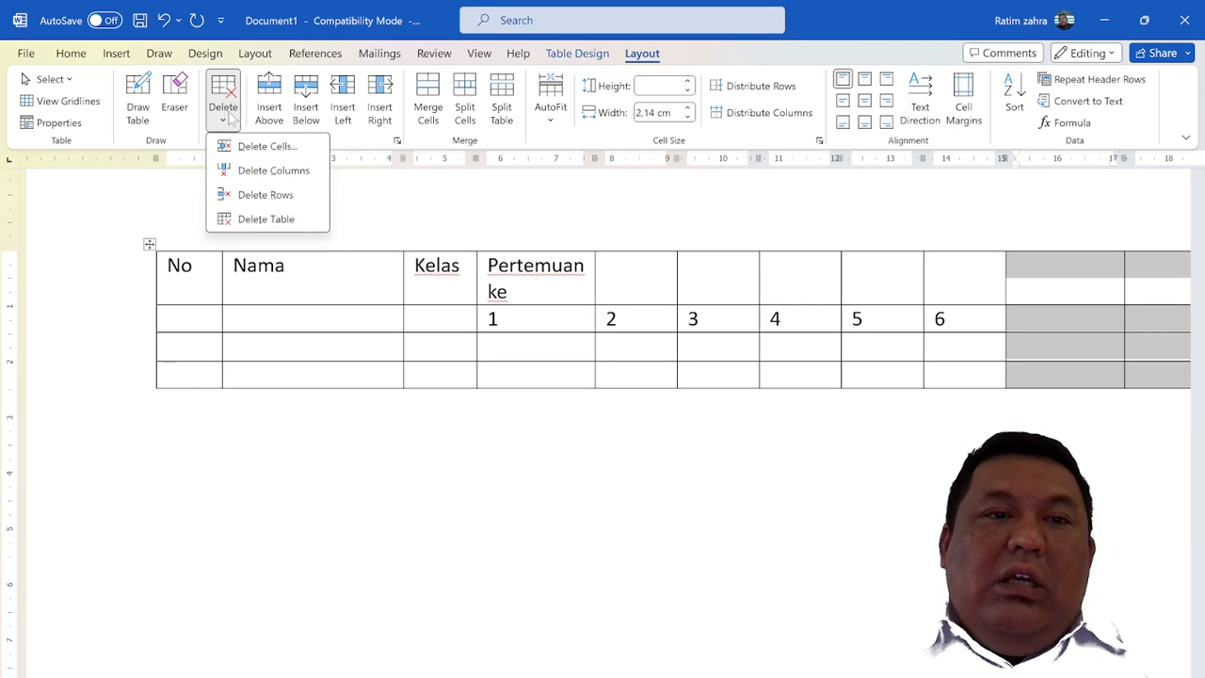
{"action": "left_click", "coordinate": [308, 180]}
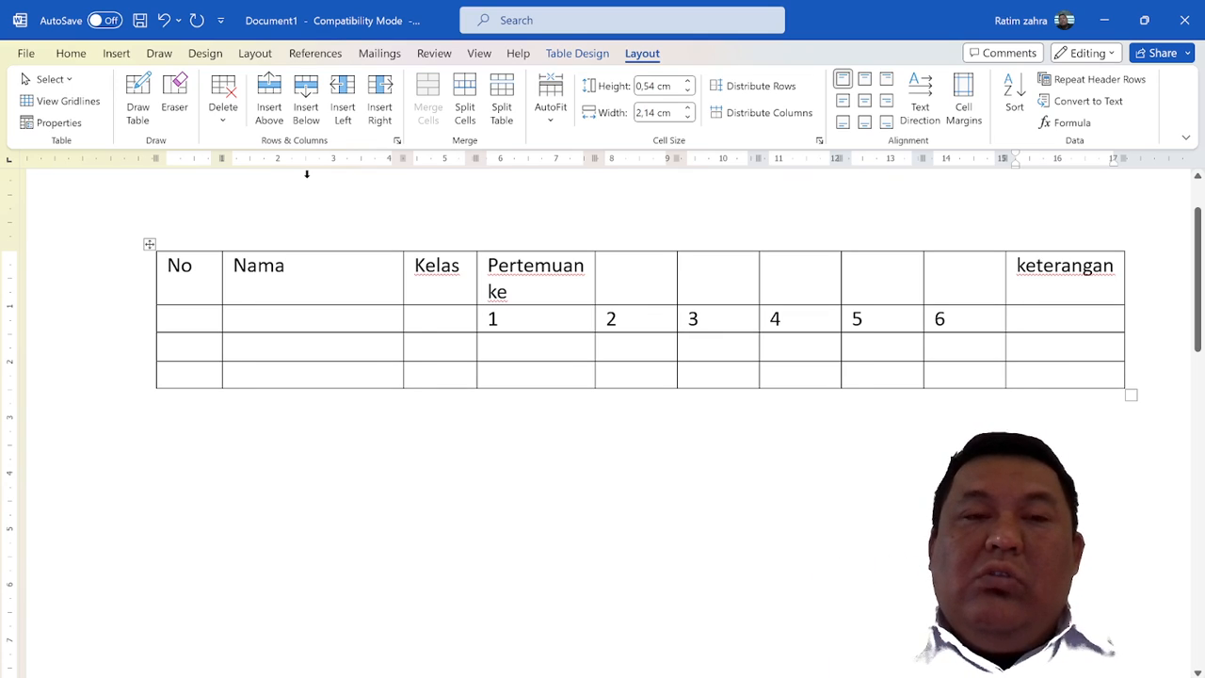
Delete the first empty row below the meeting numbers and undo the deletion
{"action": "left_click", "coordinate": [108, 352]}
{"action": "left_click", "coordinate": [222, 122]}
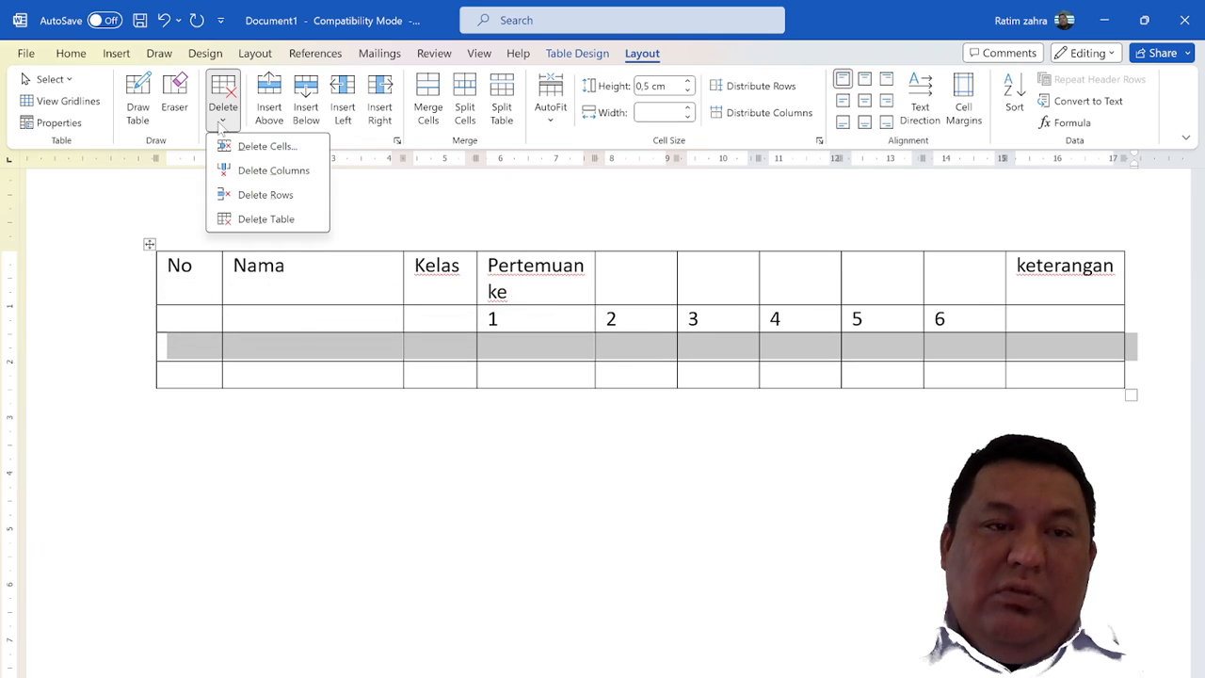
{"action": "left_click", "coordinate": [264, 195]}
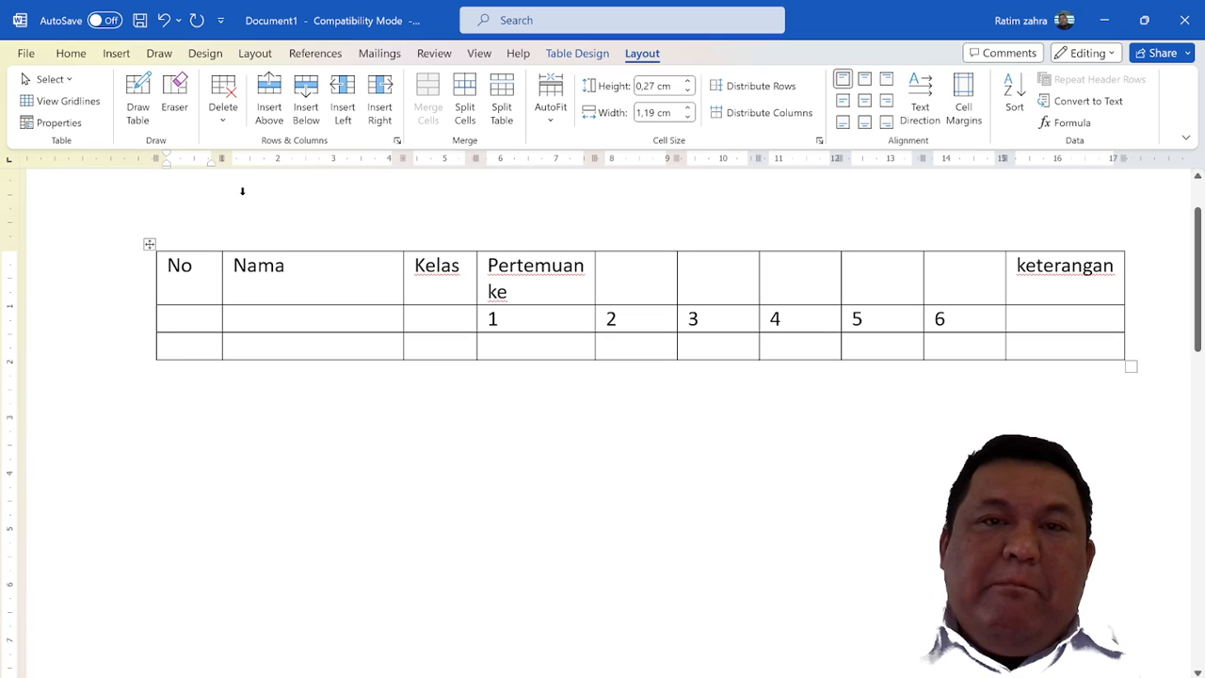
{"action": "key", "text": "ctrl+z"}
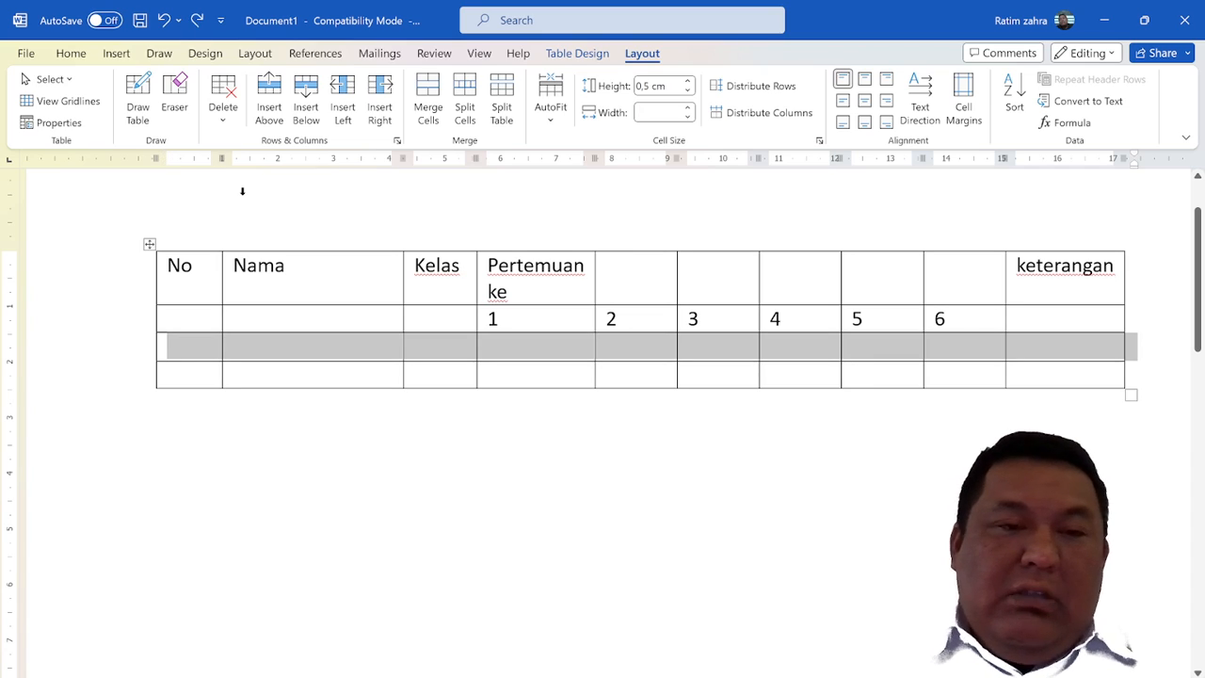
Try deleting columns while the whole row below the meeting numbers is selected, and undo the deletion
{"action": "left_click", "coordinate": [224, 118]}
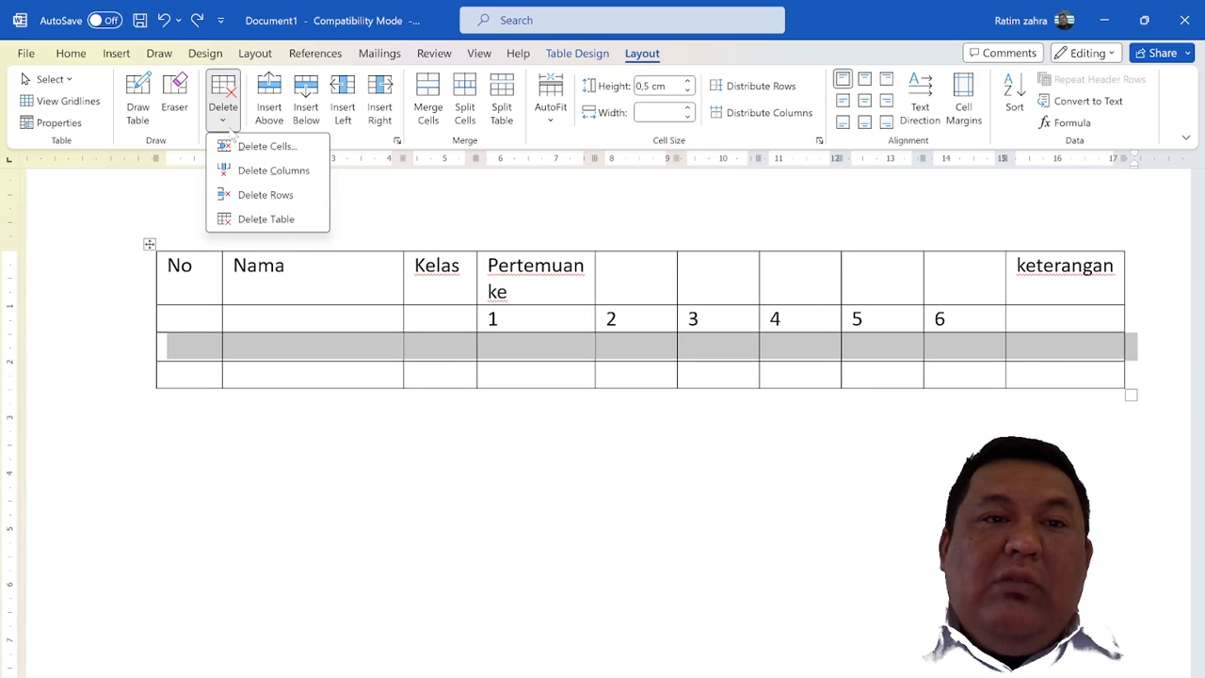
{"action": "left_click", "coordinate": [250, 170]}
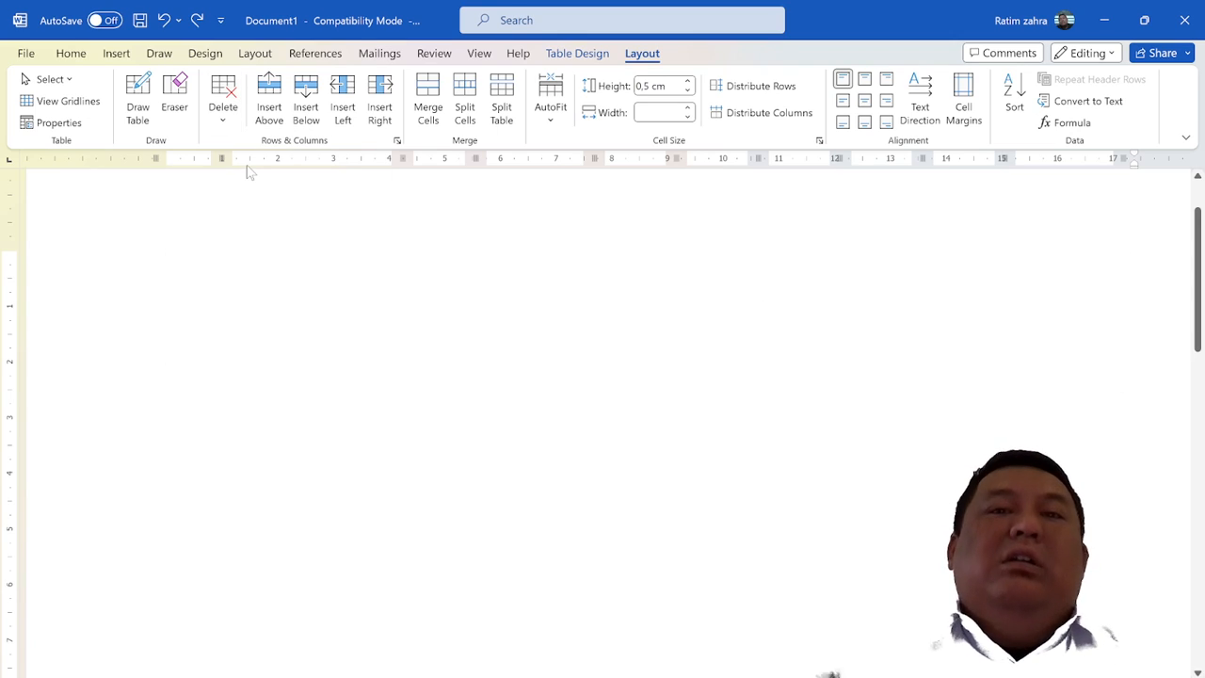
{"action": "key", "text": "ctrl+z"}
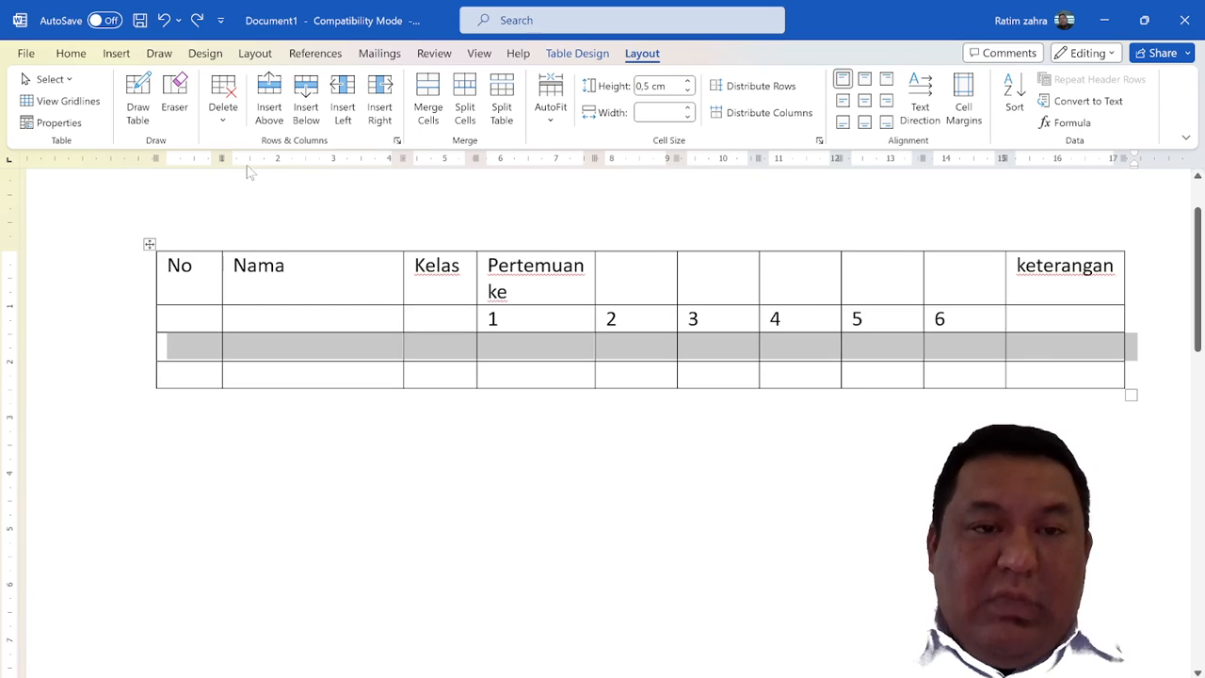
{"action": "left_click", "coordinate": [384, 352]}
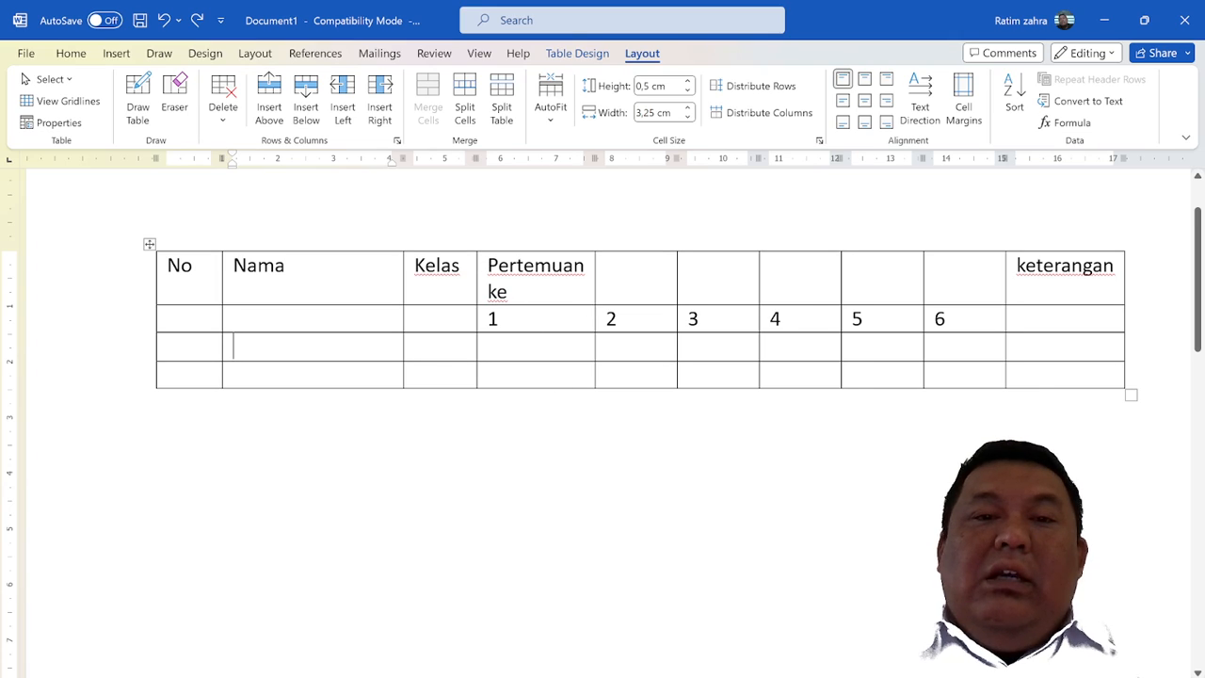
Merge the "Pertemuan ke" header cell with the empty header cells above numbers 2 to 6, and dismiss the chat notifications
{"action": "left_click_drag", "start_coordinate": [532, 273], "coordinate": [945, 287]}
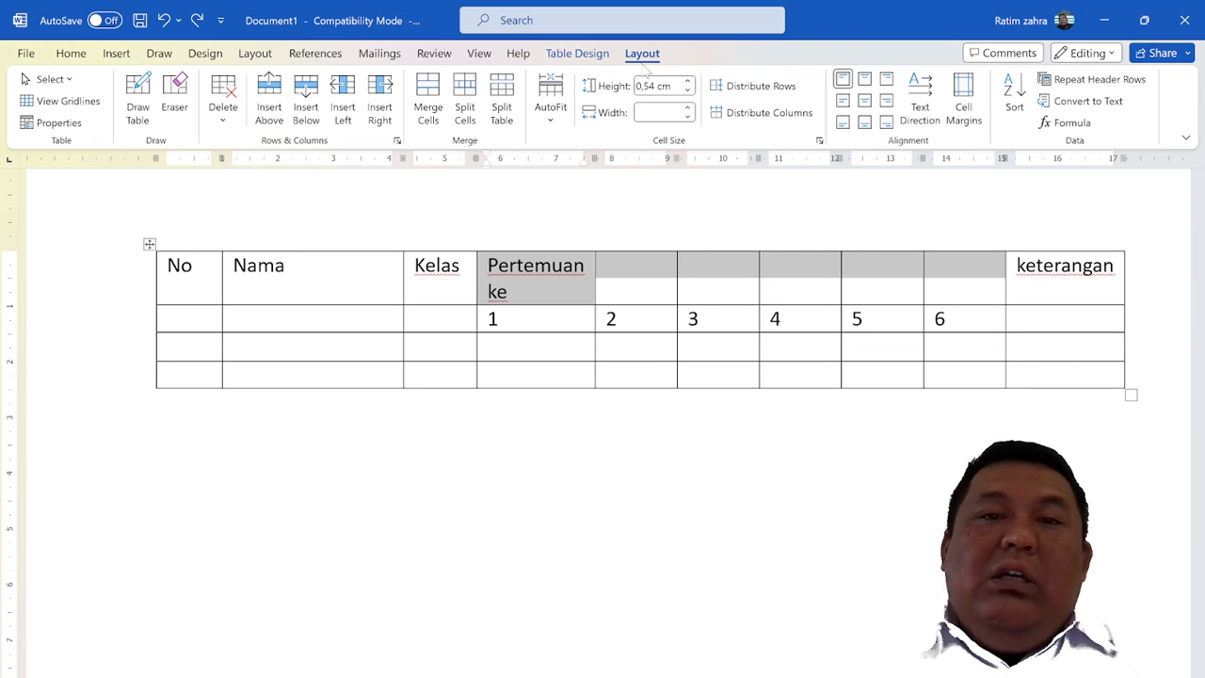
{"action": "left_click", "coordinate": [430, 101]}
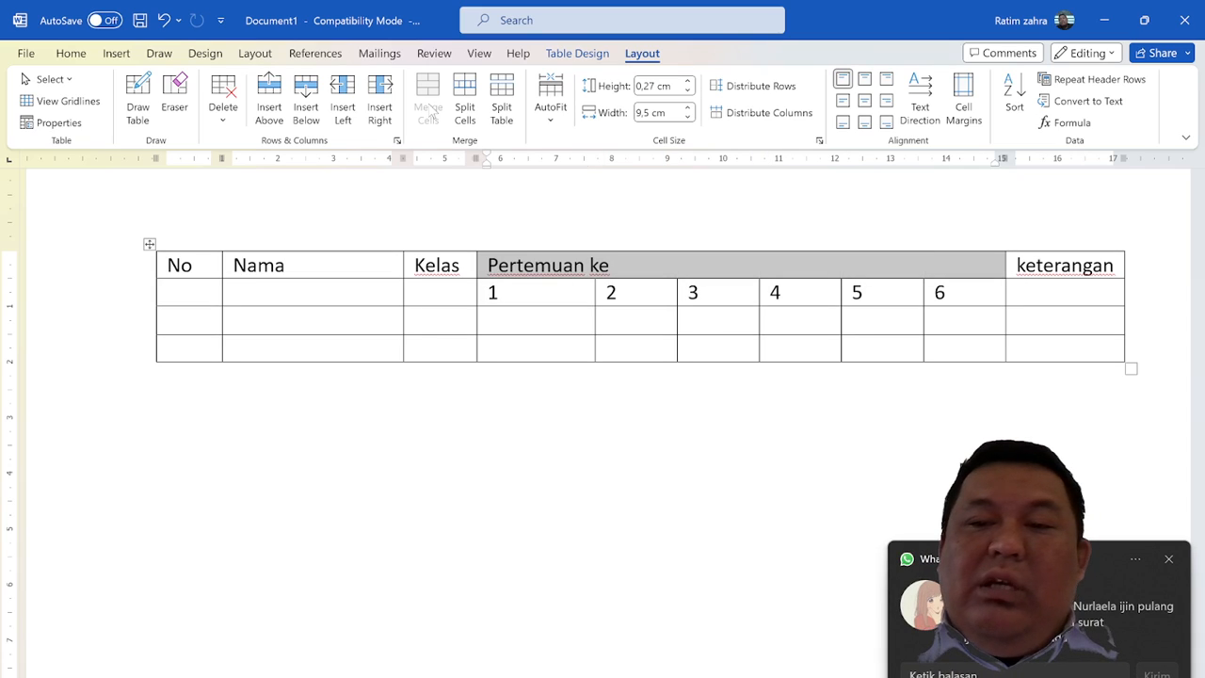
{"action": "left_click", "coordinate": [1169, 561]}
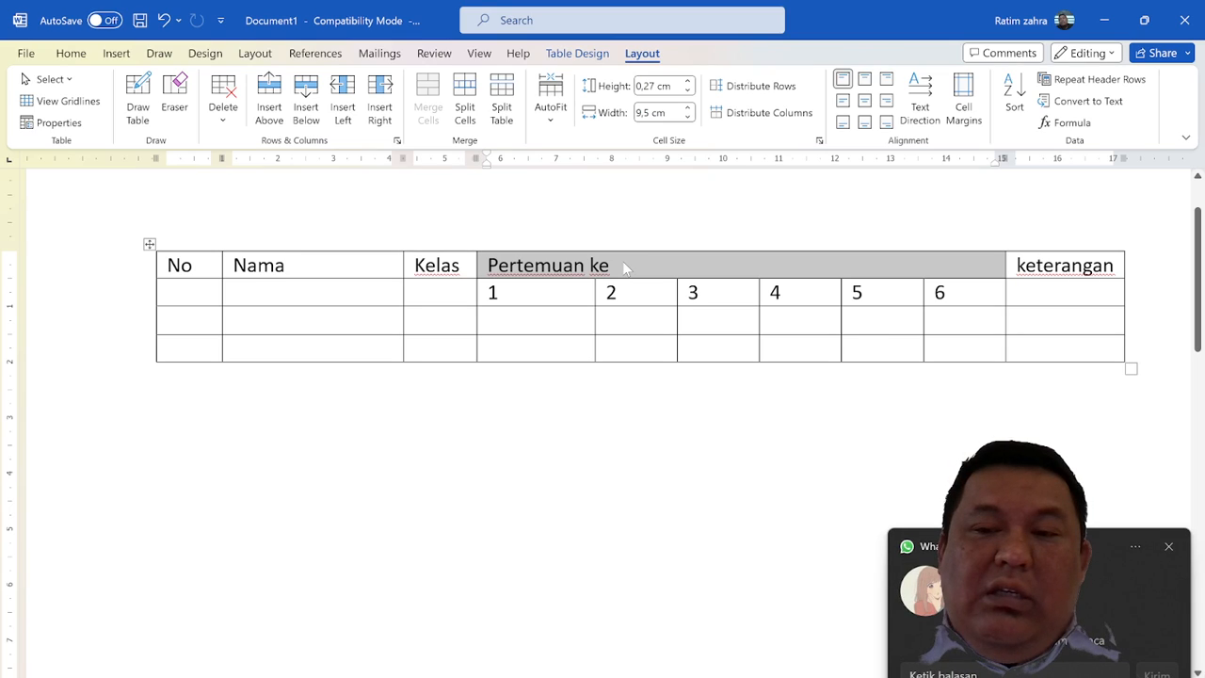
{"action": "left_click", "coordinate": [1168, 546]}
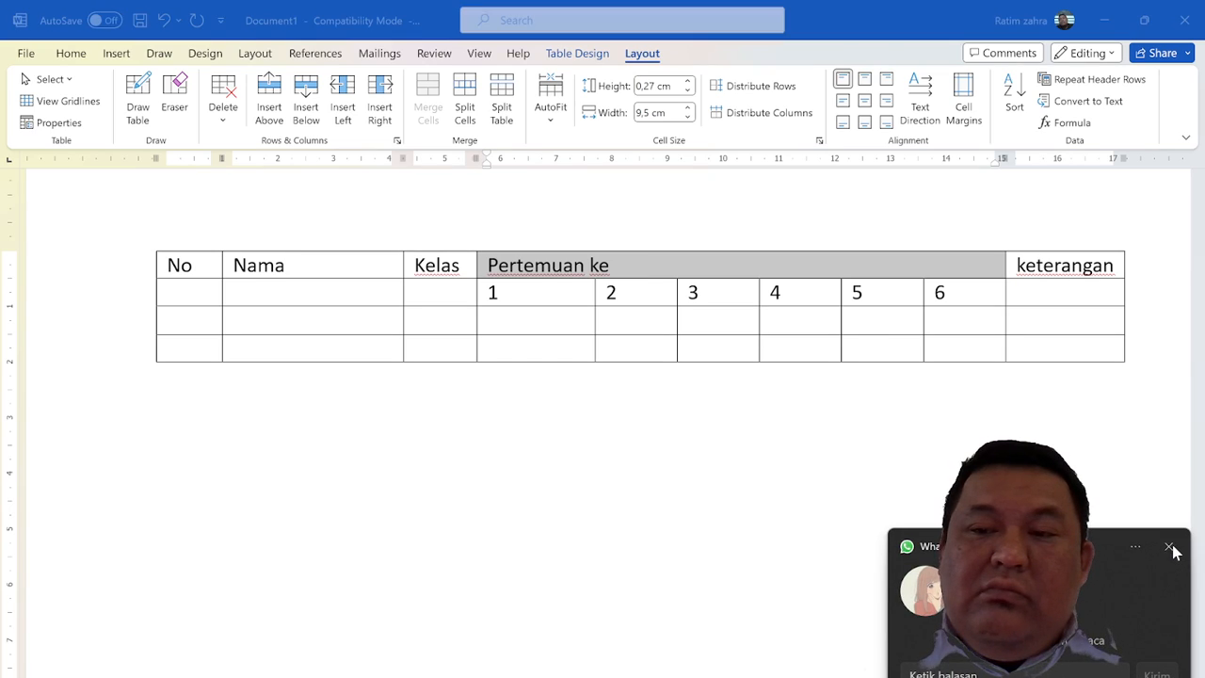
{"action": "left_click", "coordinate": [664, 267]}
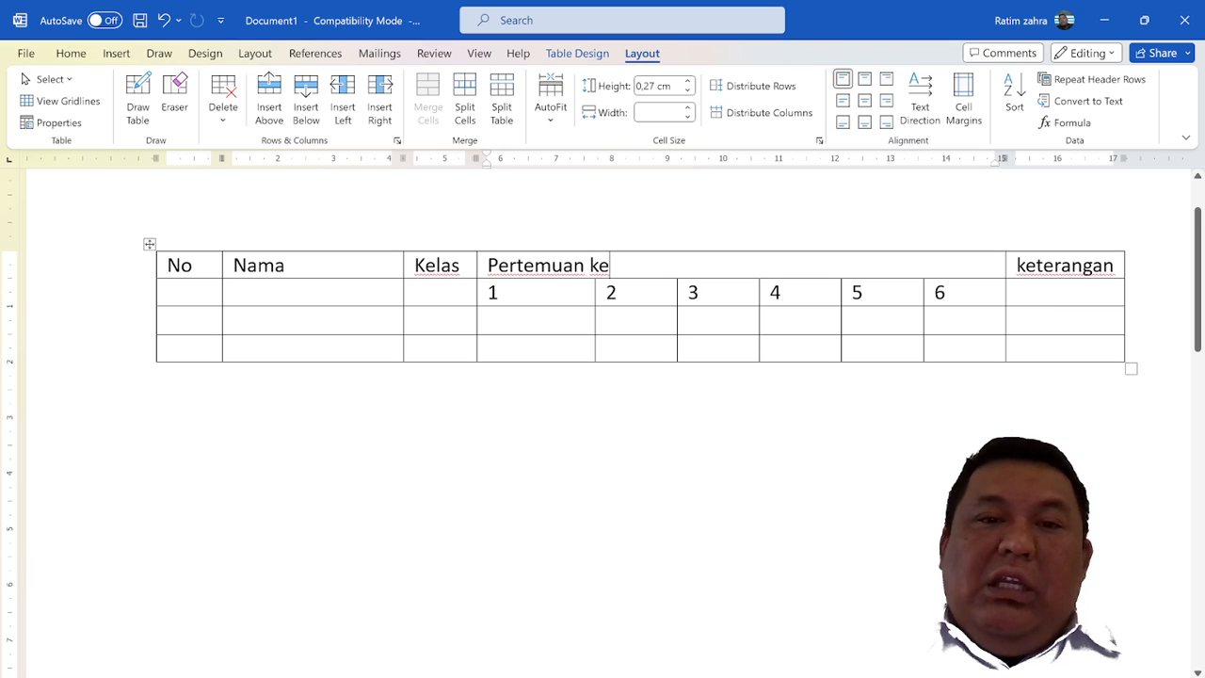
Undo the "Pertemuan ke" header merge and merge the same cells again
{"action": "key", "text": "ctrl+z"}
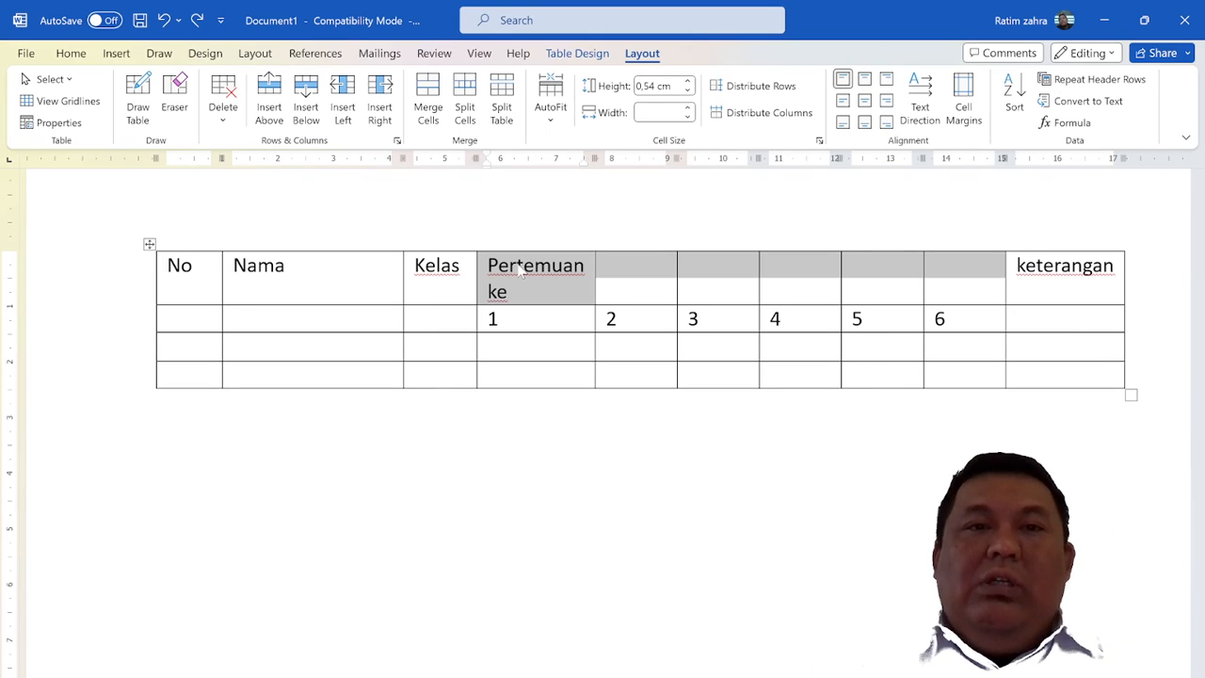
{"action": "left_click", "coordinate": [427, 120]}
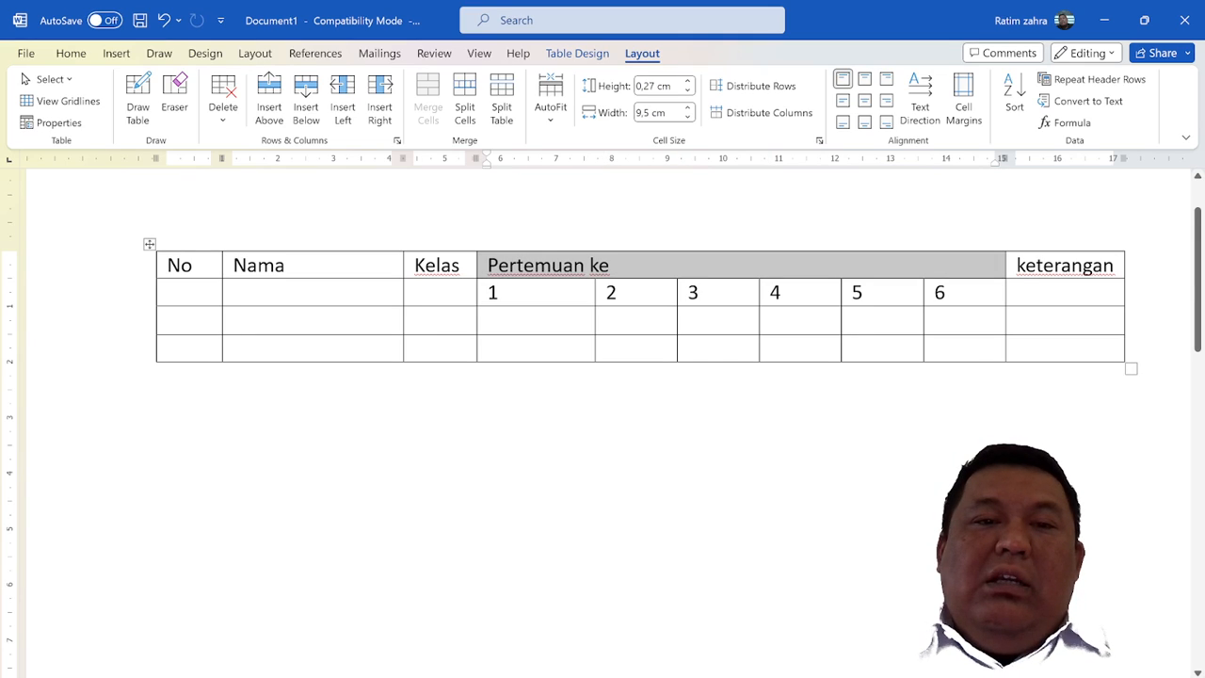
Merge the "Kelas" and "Nama" header cells each with the empty cell directly beneath
{"action": "left_click_drag", "start_coordinate": [434, 268], "coordinate": [435, 292]}
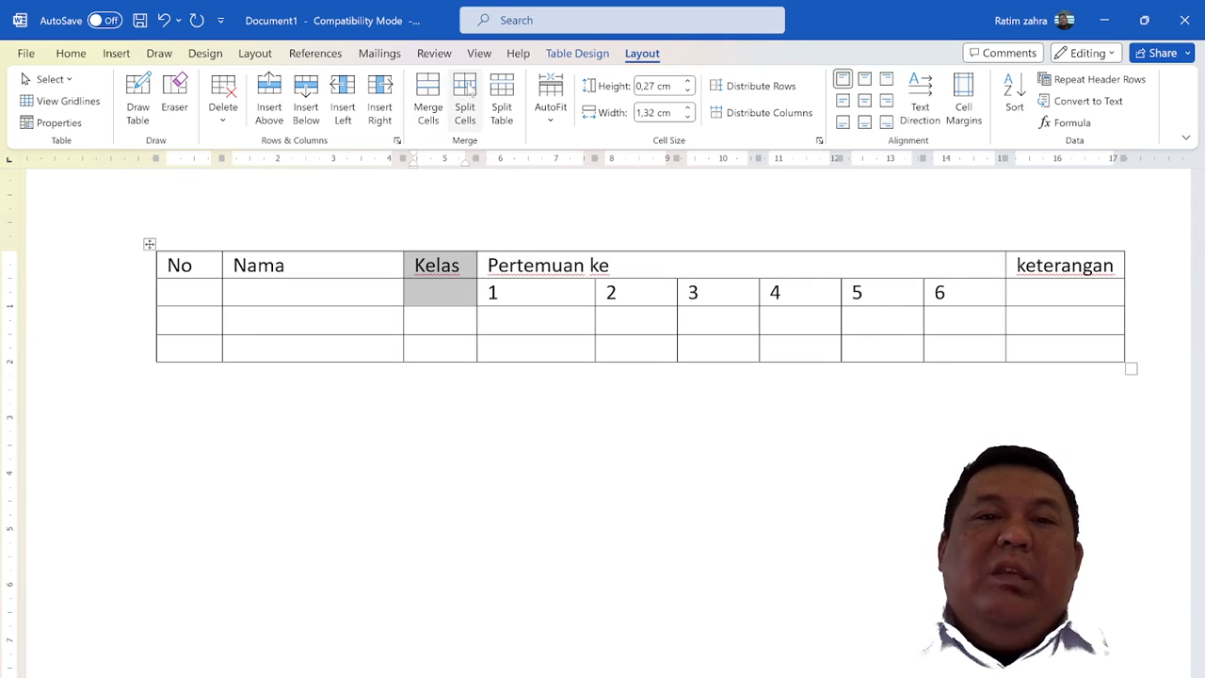
{"action": "left_click", "coordinate": [428, 98]}
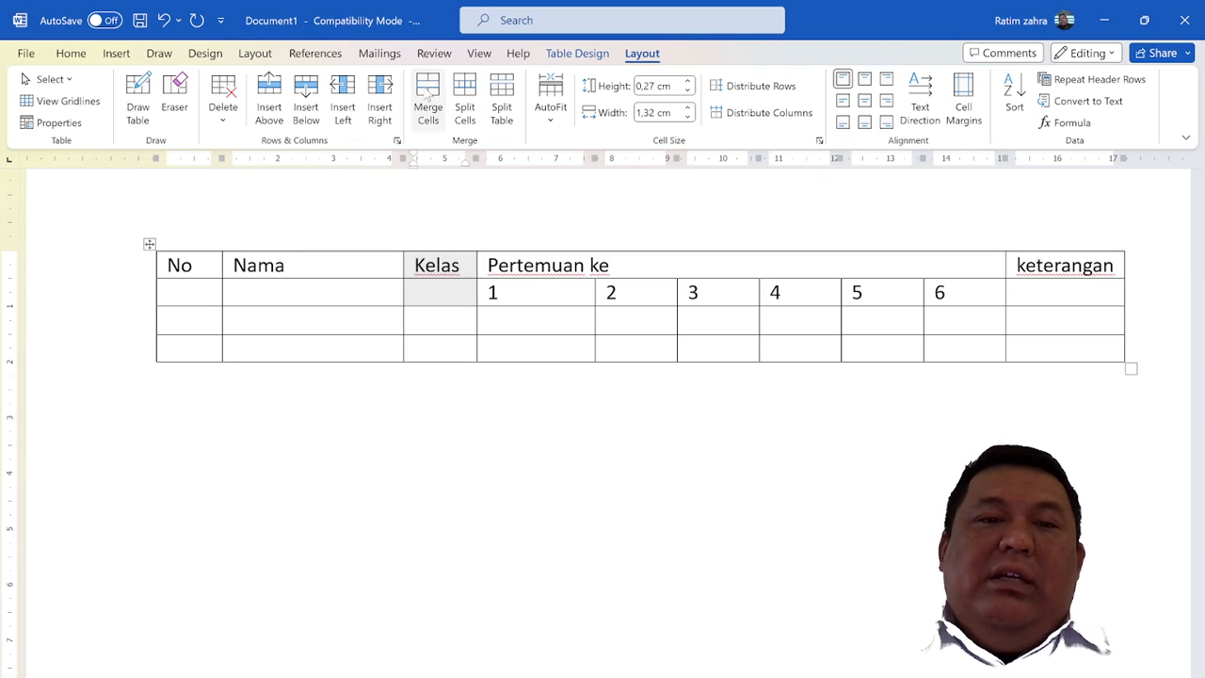
{"action": "left_click_drag", "start_coordinate": [311, 267], "coordinate": [310, 293]}
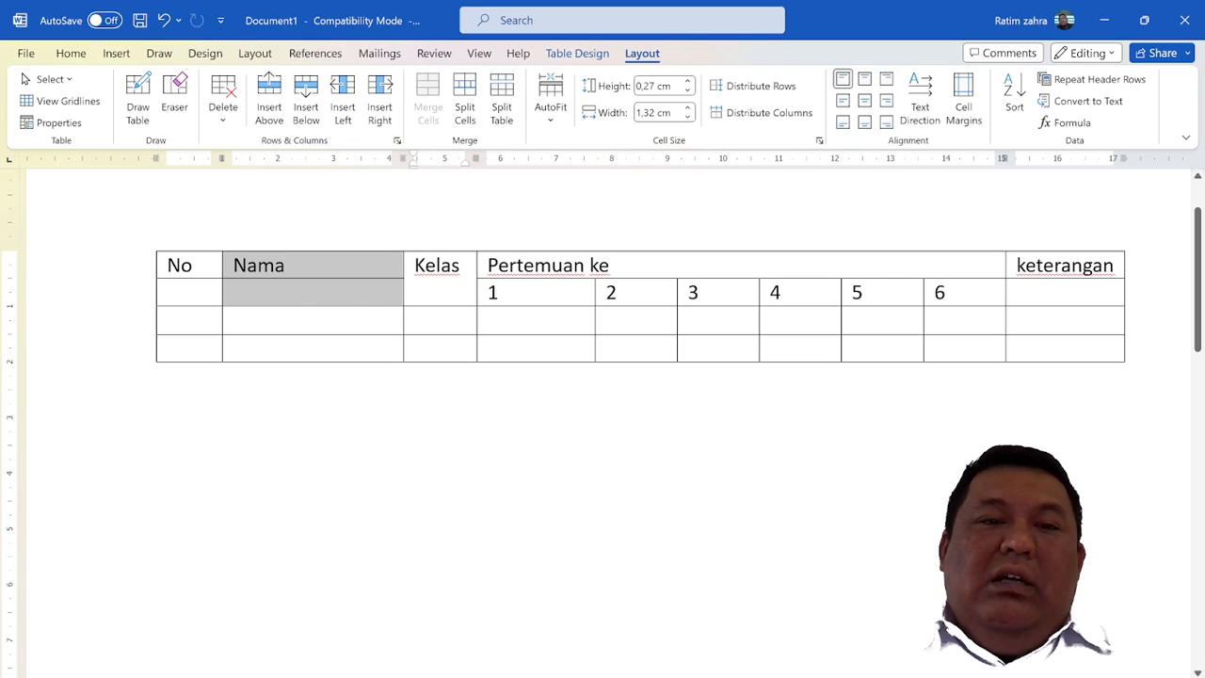
{"action": "left_click", "coordinate": [427, 111]}
{"action": "left_click", "coordinate": [226, 268]}
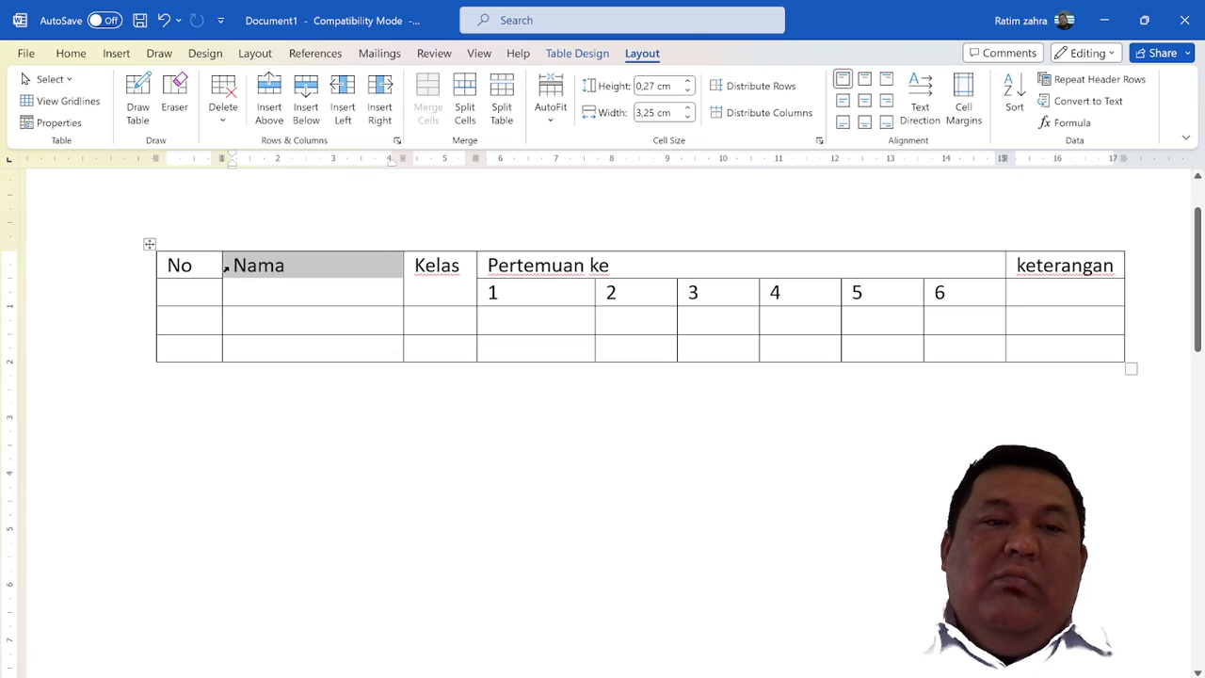
Merge the "No" and "keterangan" header cells each with the empty cell directly beneath
{"action": "left_click_drag", "start_coordinate": [183, 268], "coordinate": [200, 297]}
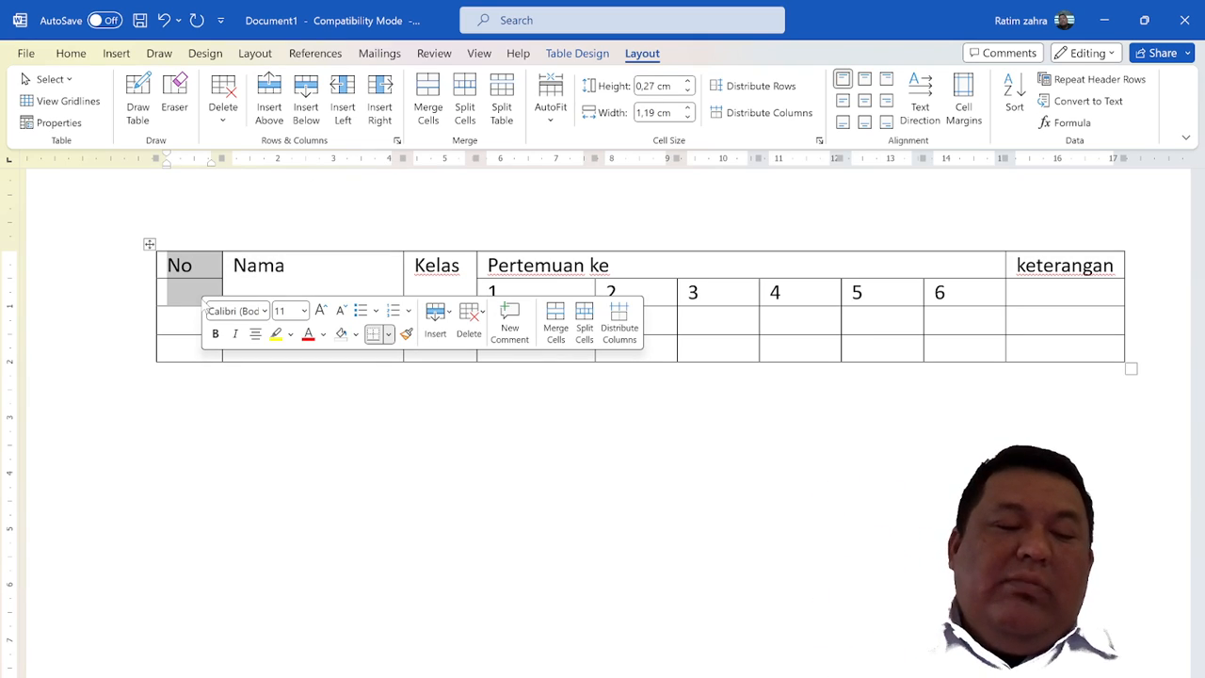
{"action": "key", "text": "F4"}
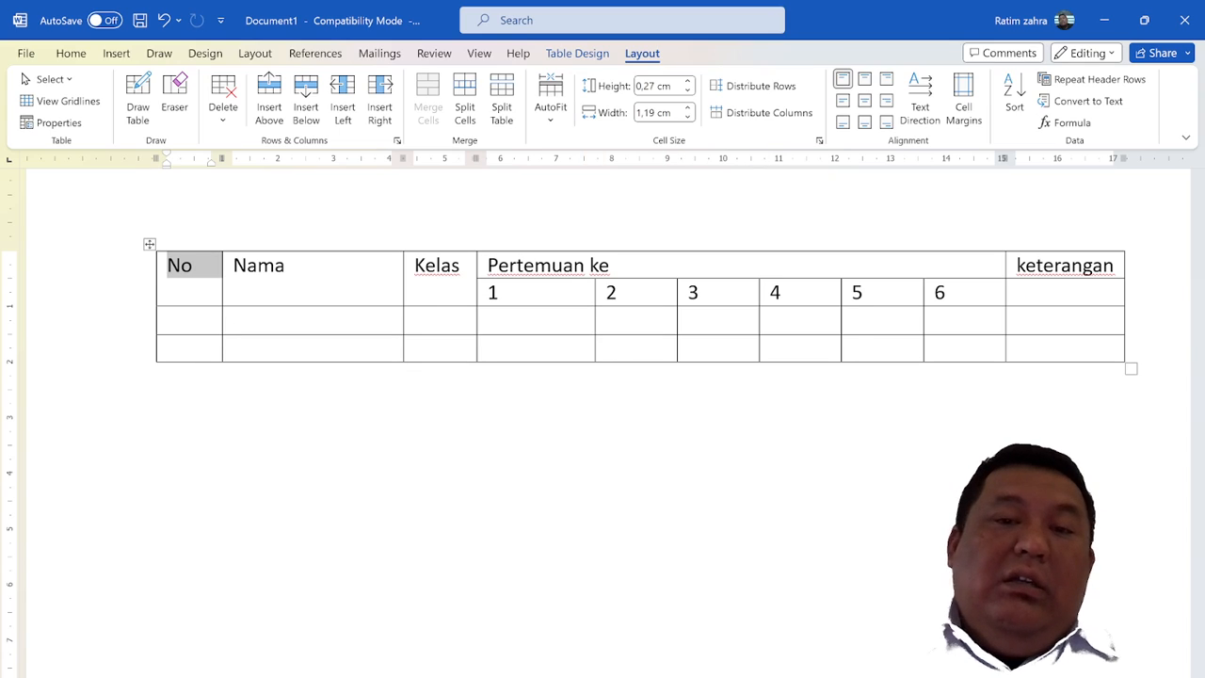
{"action": "left_click", "coordinate": [275, 266]}
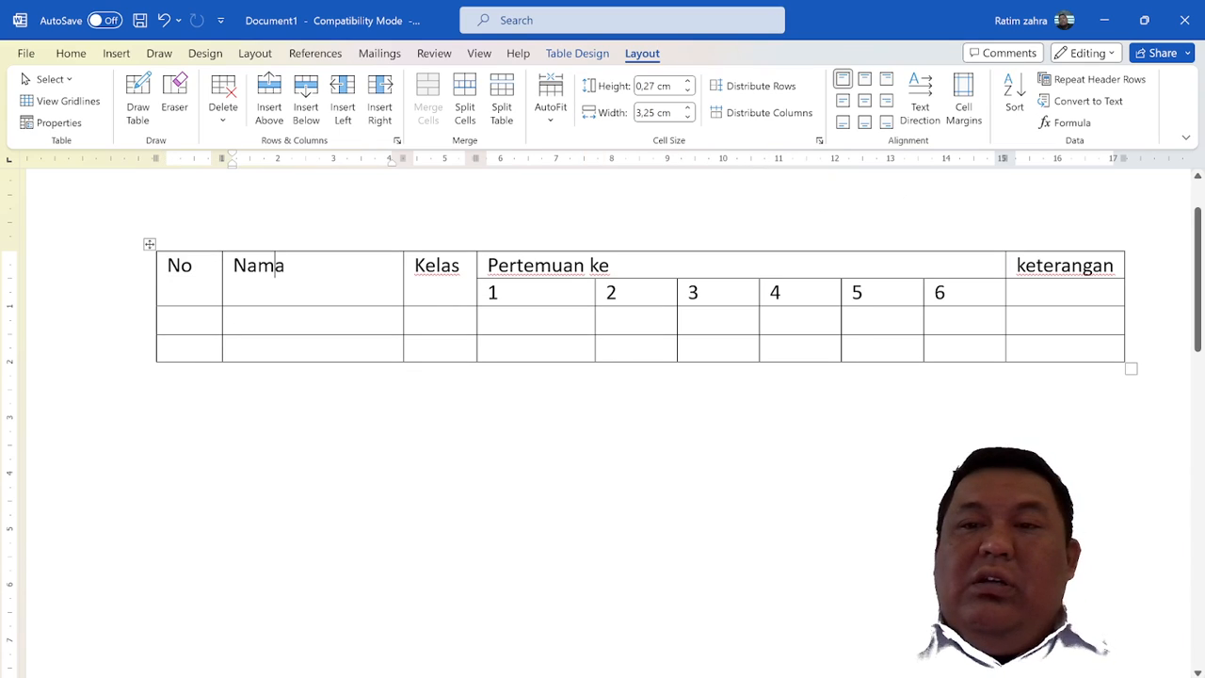
{"action": "left_click_drag", "start_coordinate": [1064, 266], "coordinate": [1028, 294]}
{"action": "key", "text": "F4"}
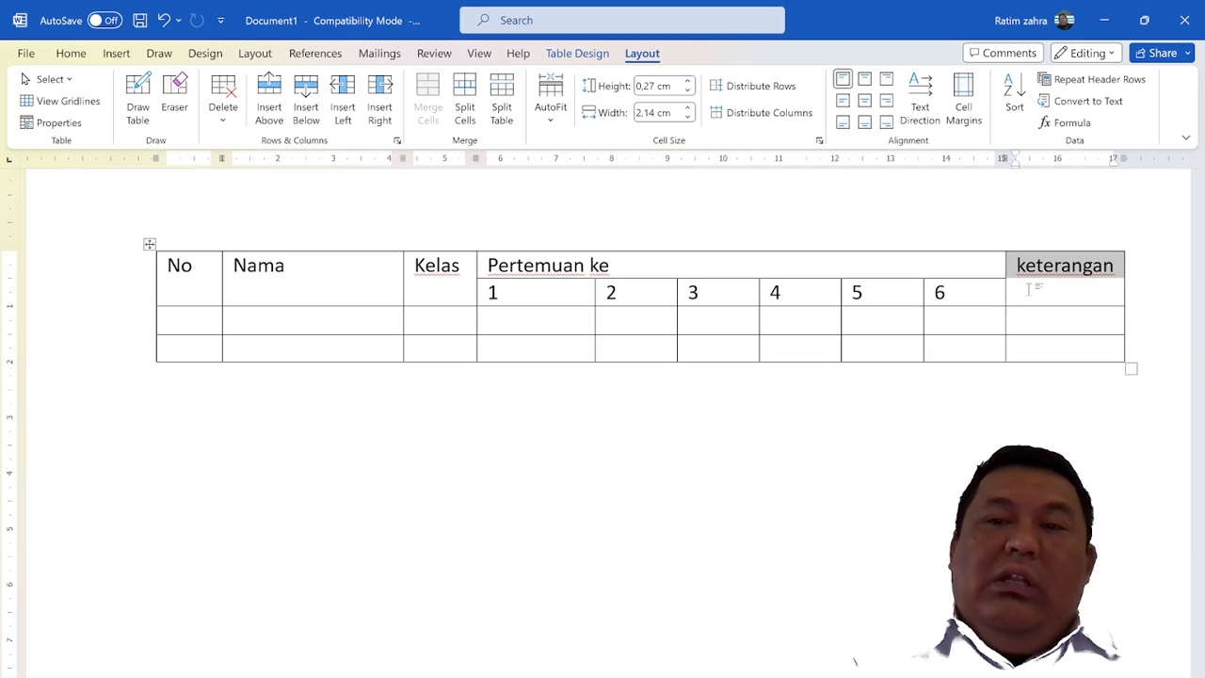
{"action": "left_click", "coordinate": [1029, 289]}
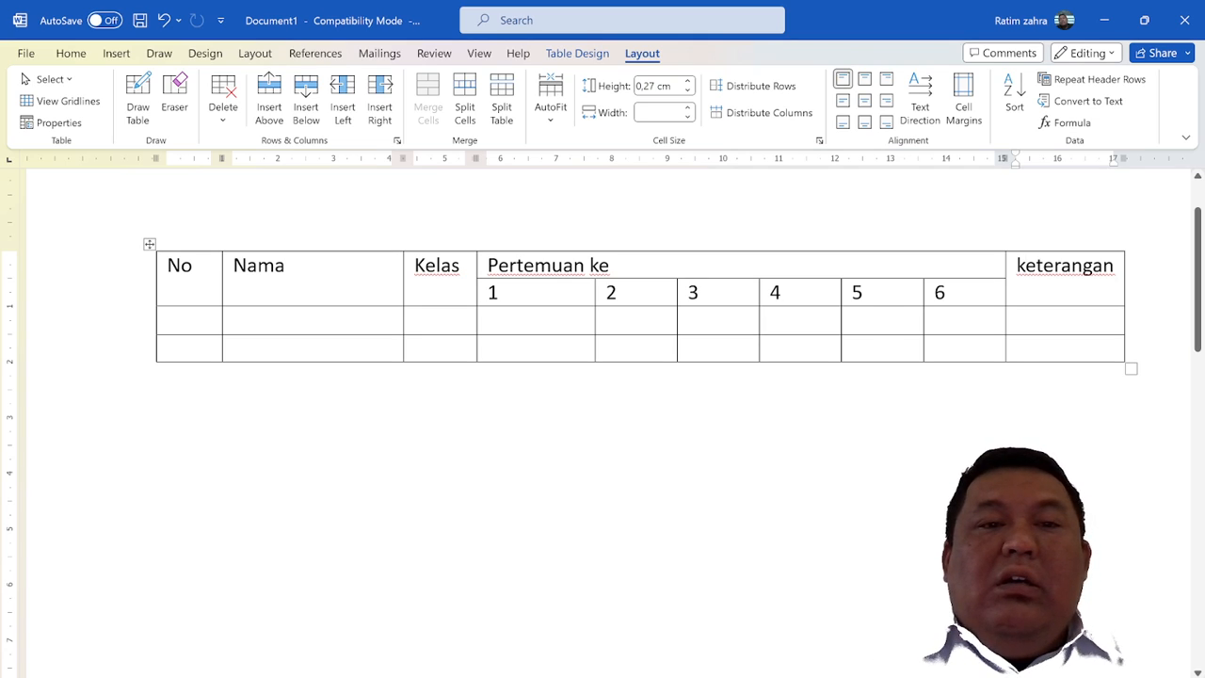
Split the merged "Nama" header cell into 1 column and 2 rows
{"action": "left_click", "coordinate": [286, 267]}
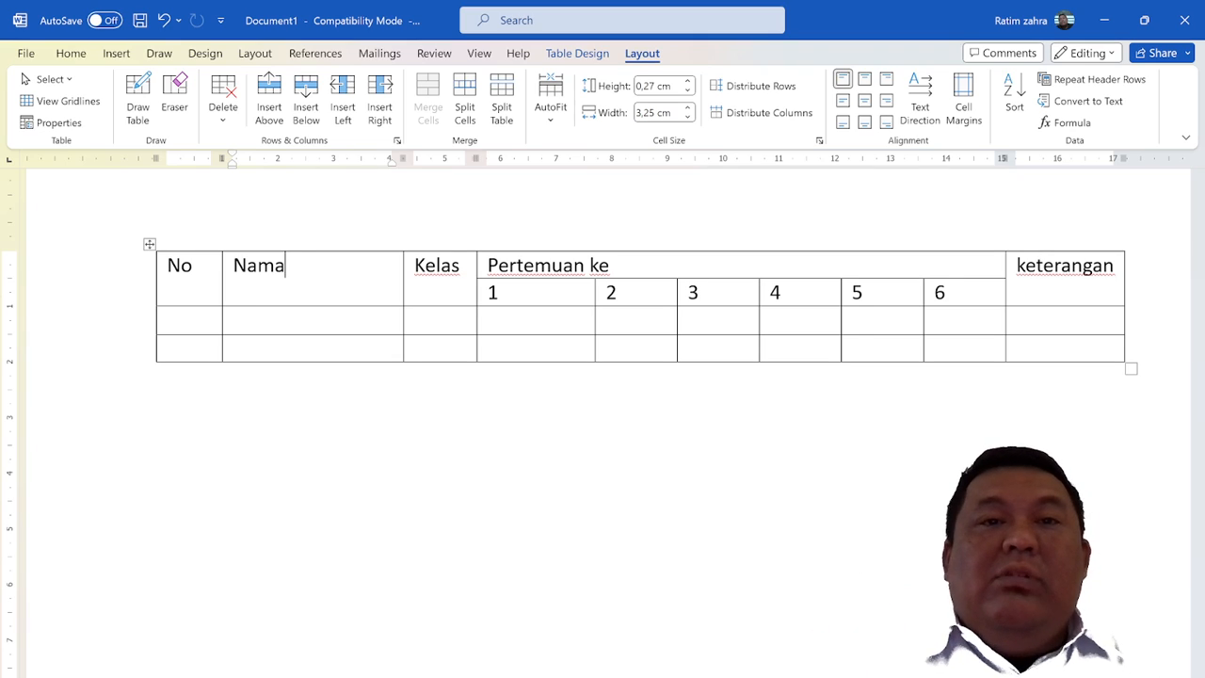
{"action": "left_click", "coordinate": [465, 102]}
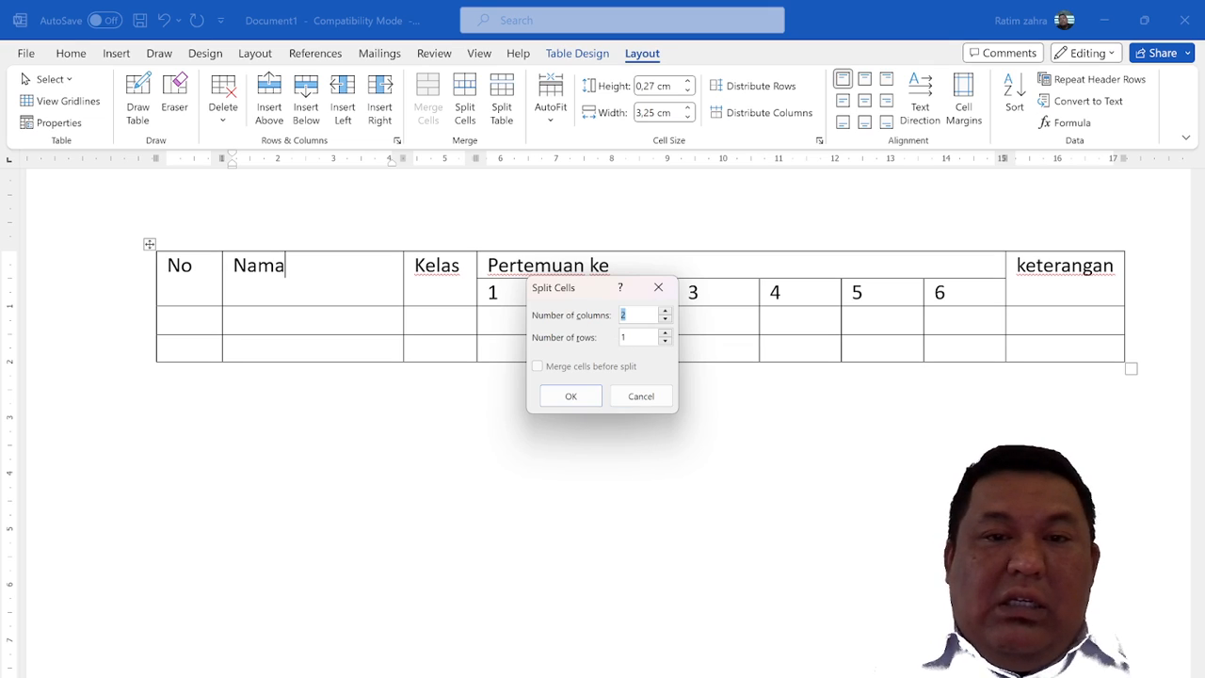
{"action": "left_click", "coordinate": [666, 333]}
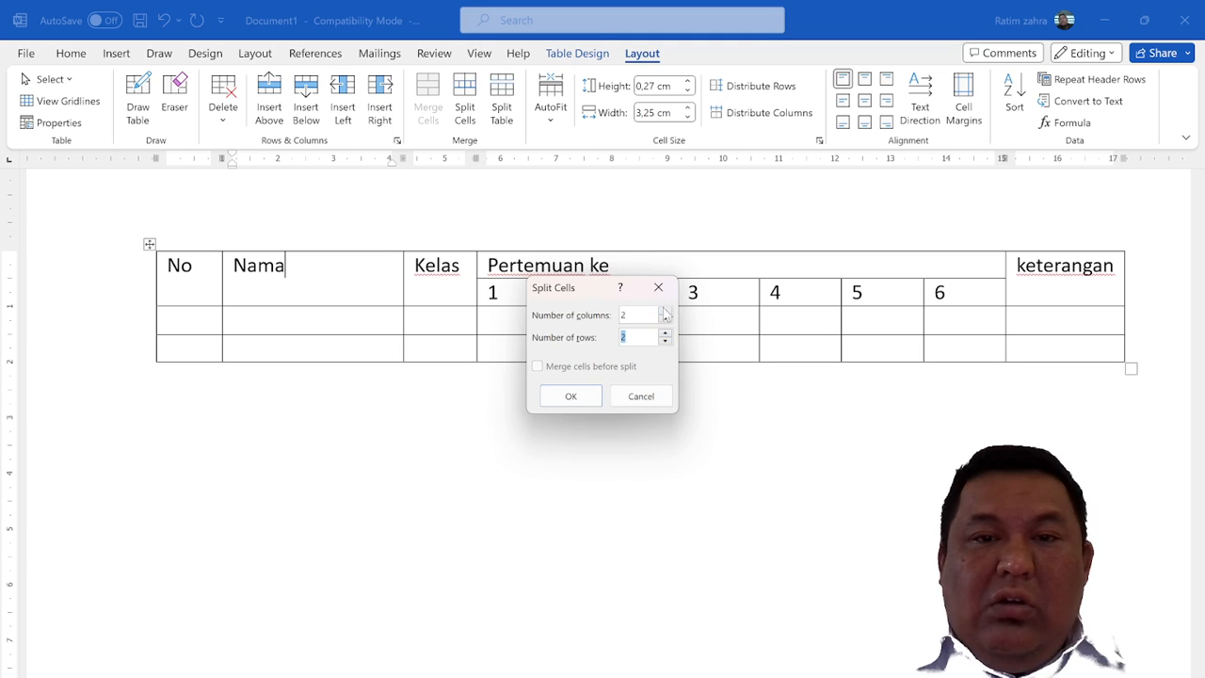
{"action": "left_click", "coordinate": [665, 320]}
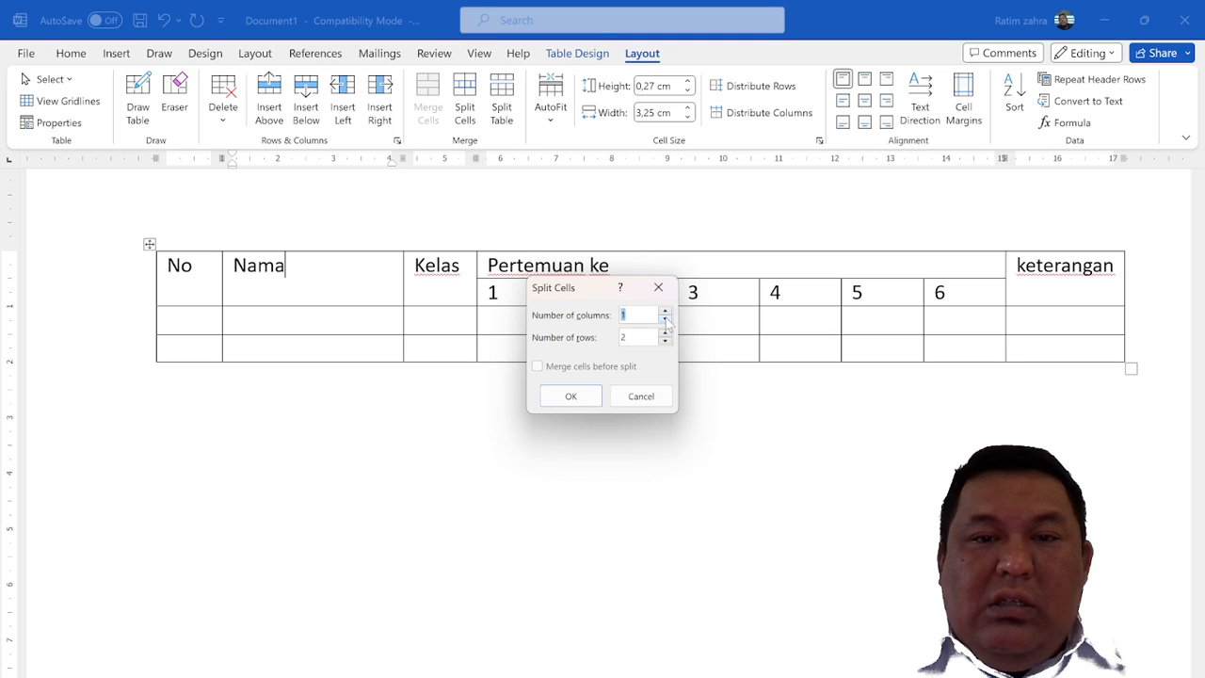
{"action": "left_click", "coordinate": [557, 396]}
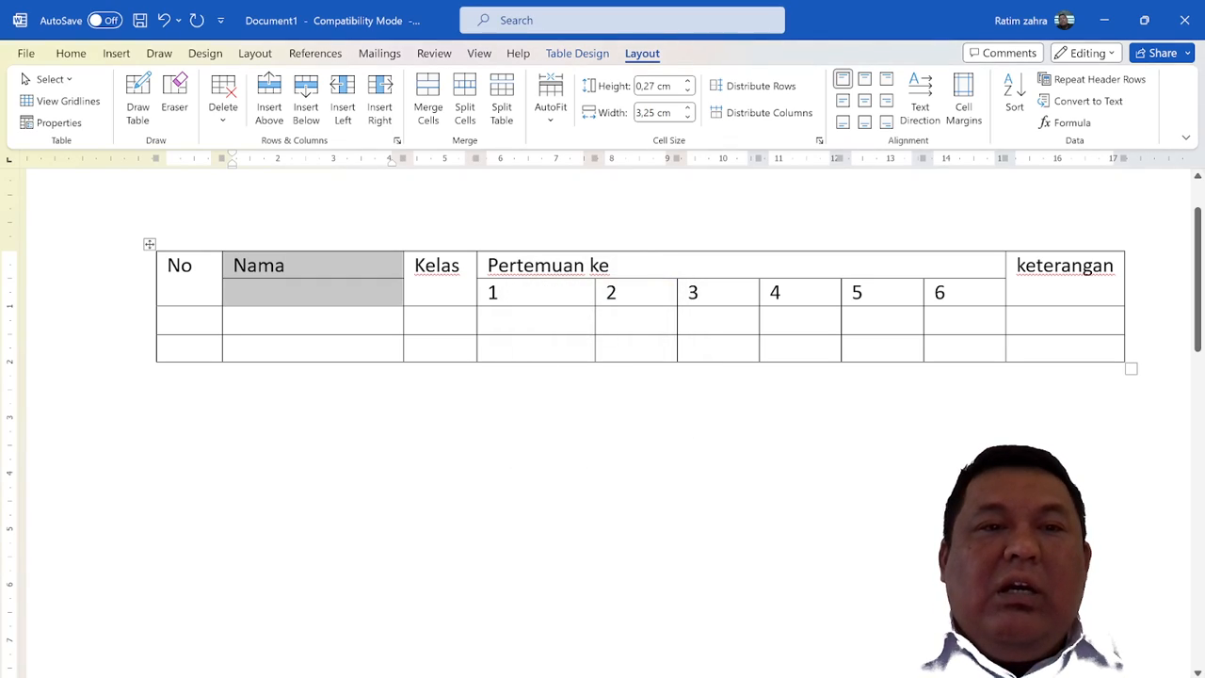
{"action": "left_click", "coordinate": [377, 293]}
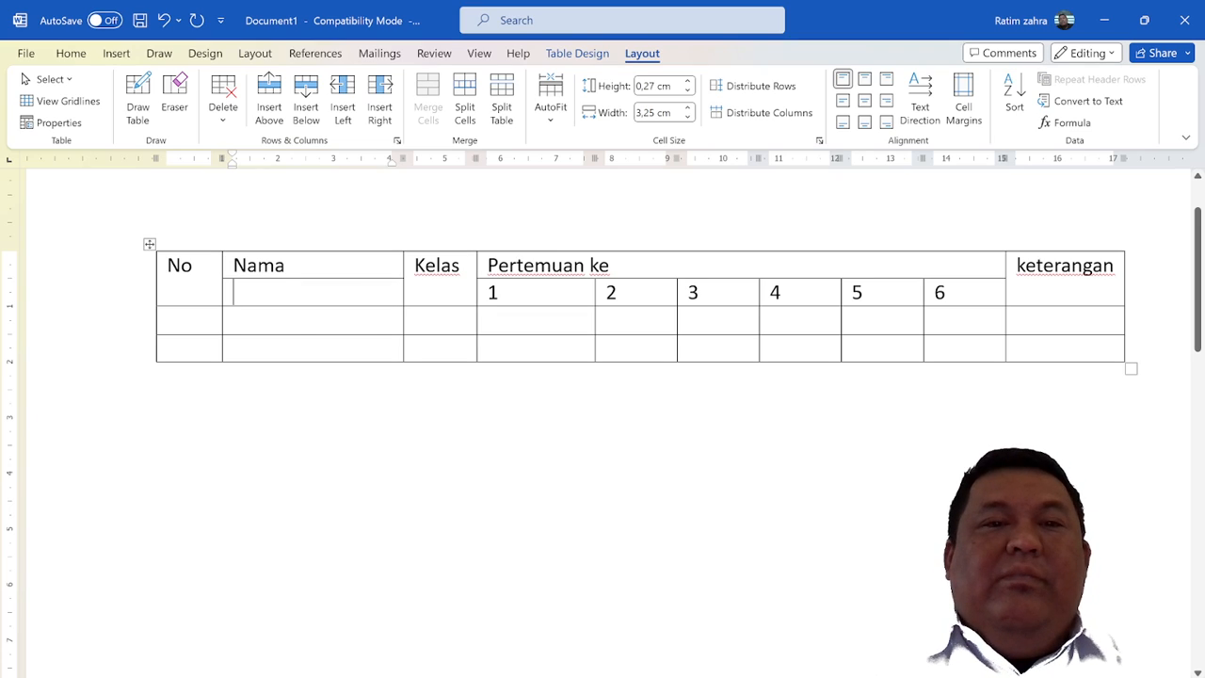
Check the two cells made by splitting the "Nama" header and undo that split
{"action": "key", "text": "Up"}
{"action": "key", "text": "Down"}
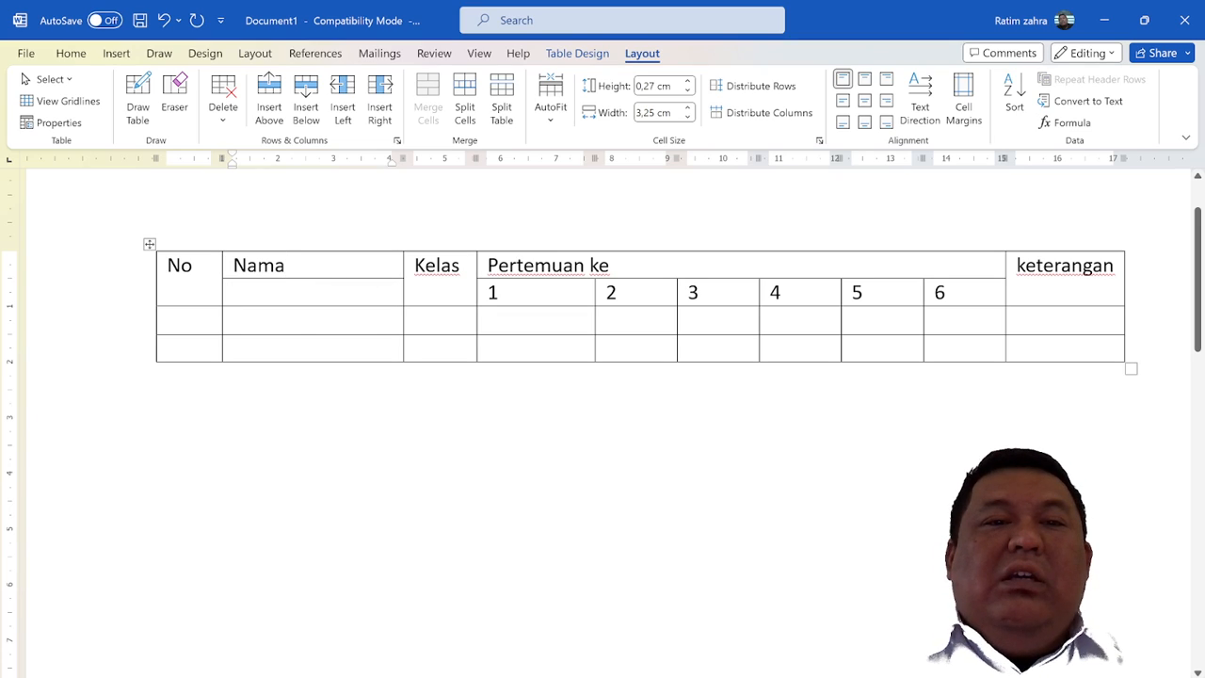
{"action": "key", "text": "Up"}
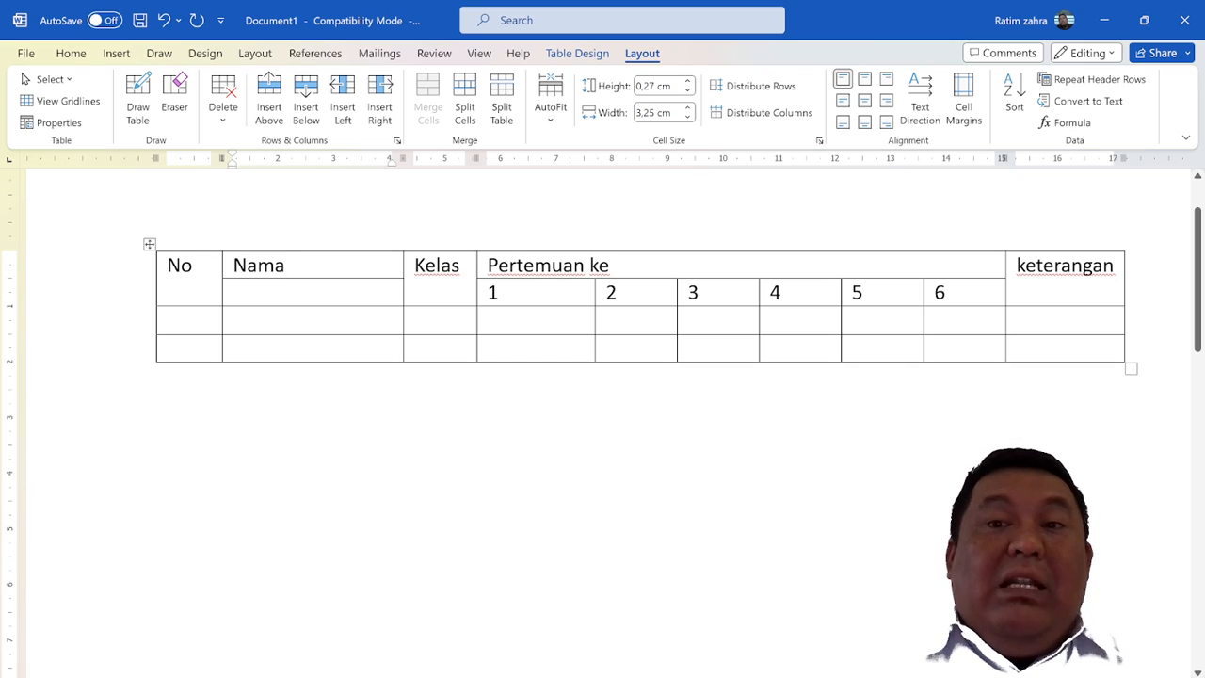
{"action": "key", "text": "ctrl+z"}
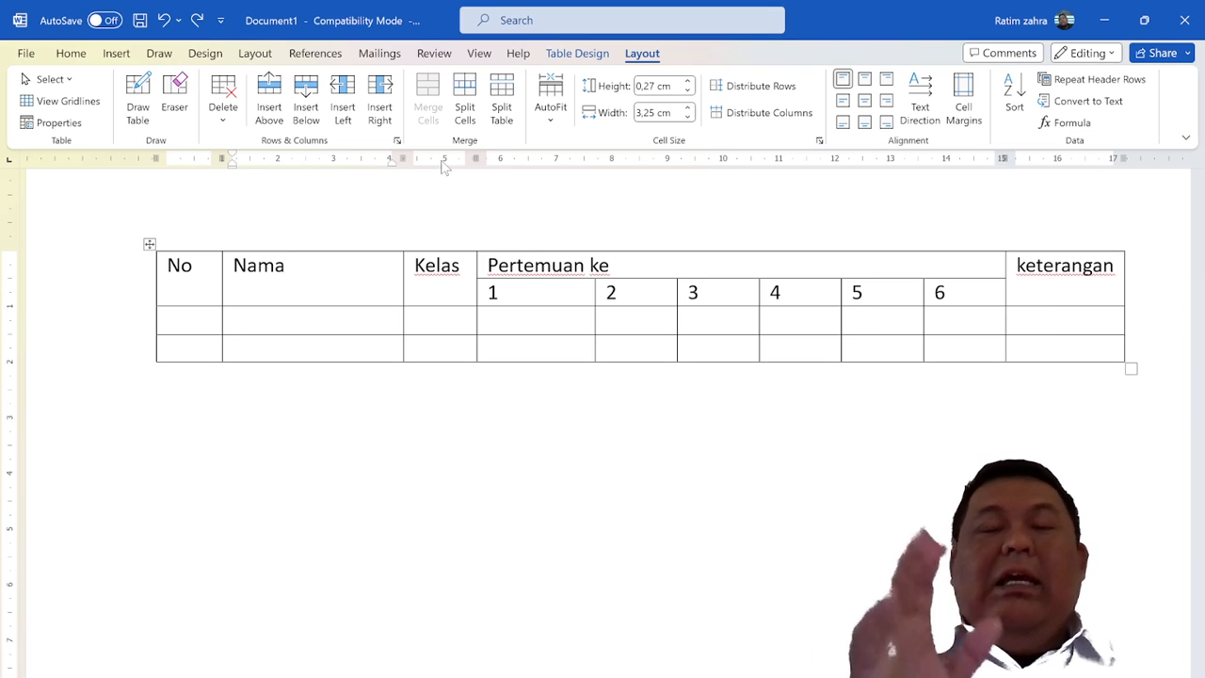
Split the "Nama" header cell into 2 columns and 1 row, and undo the split
{"action": "left_click", "coordinate": [464, 96]}
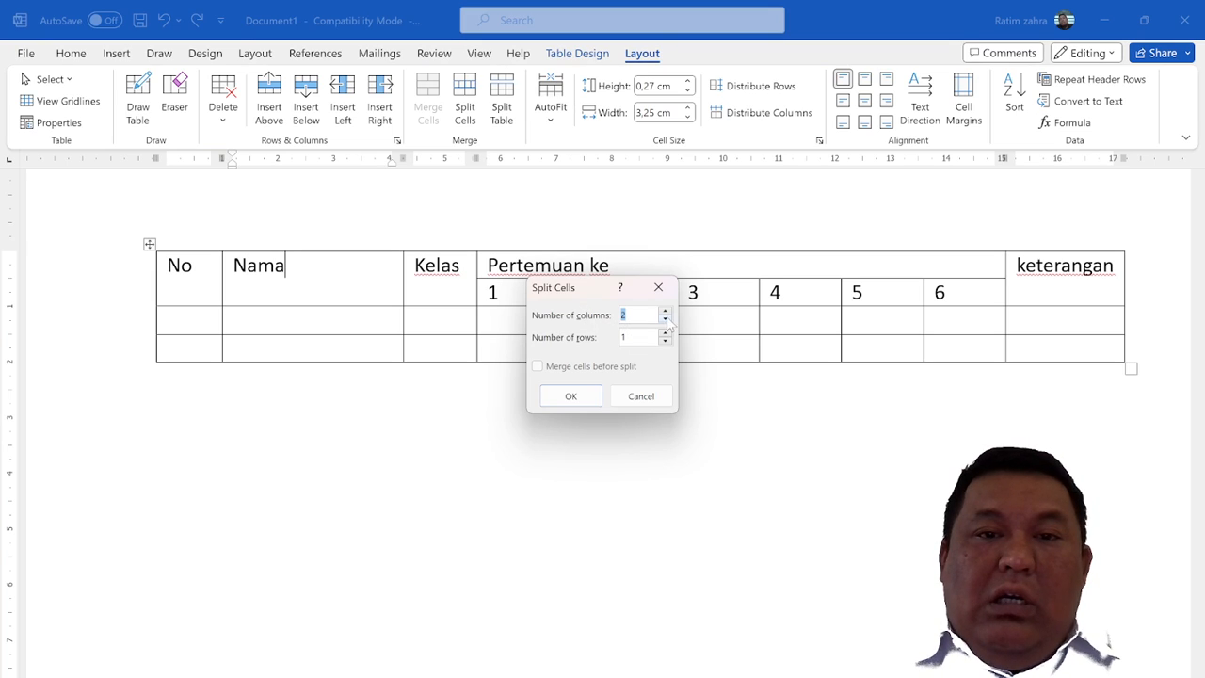
{"action": "left_click", "coordinate": [571, 395]}
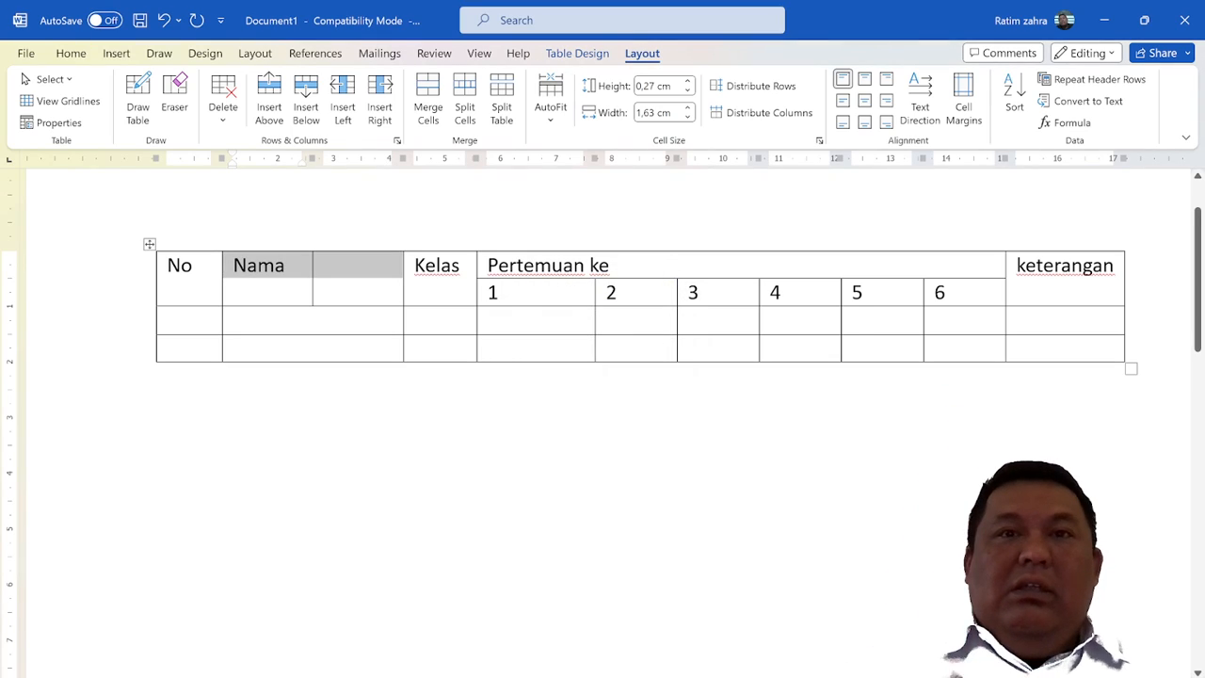
{"action": "key", "text": "ctrl+z"}
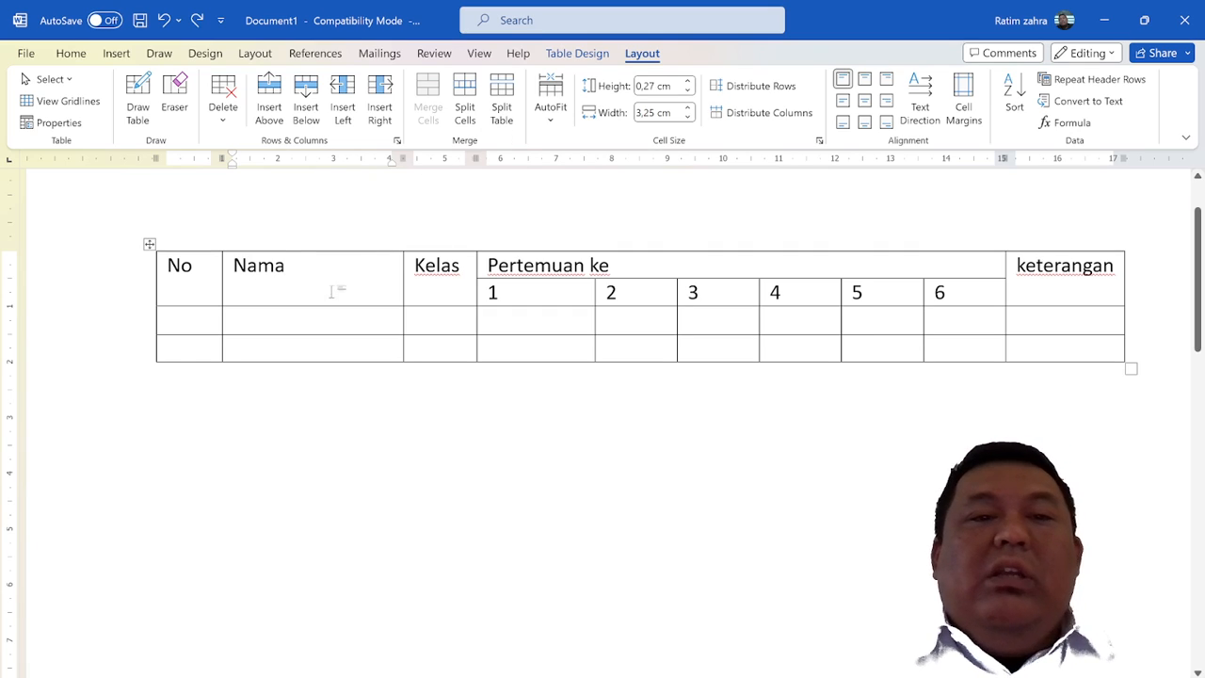
Split the table at the first blank row below the header, undo it, and return to the table layout tools
{"action": "key", "text": "Down"}
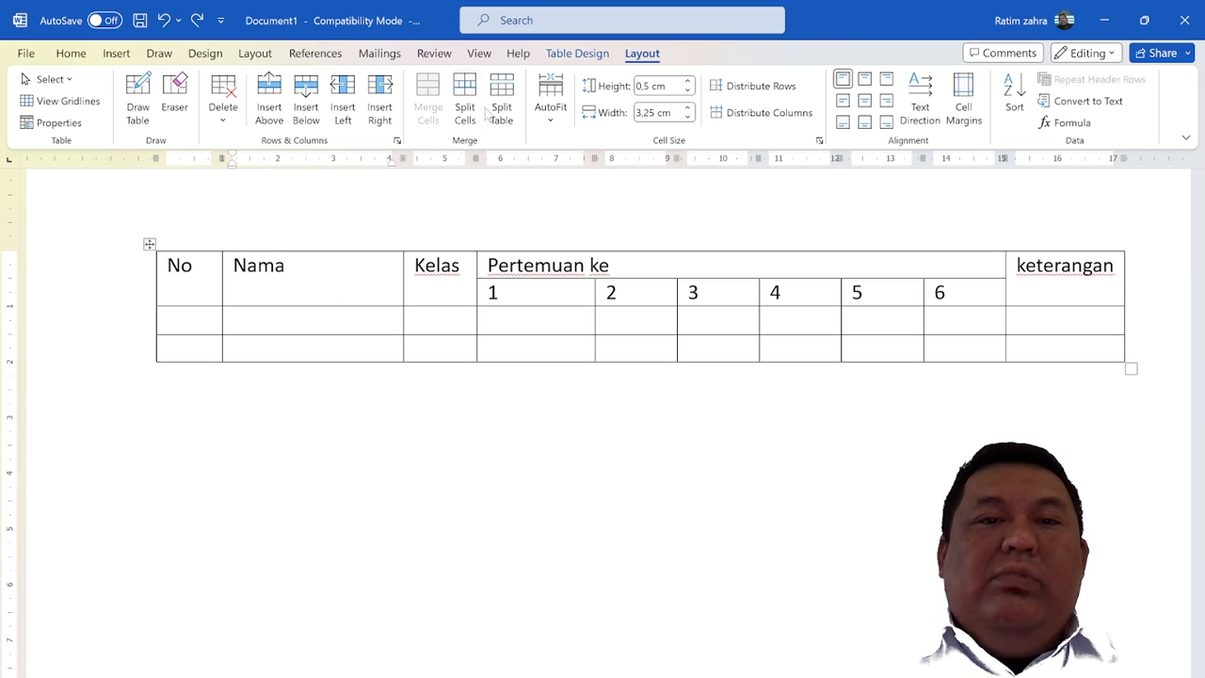
{"action": "left_click", "coordinate": [500, 111]}
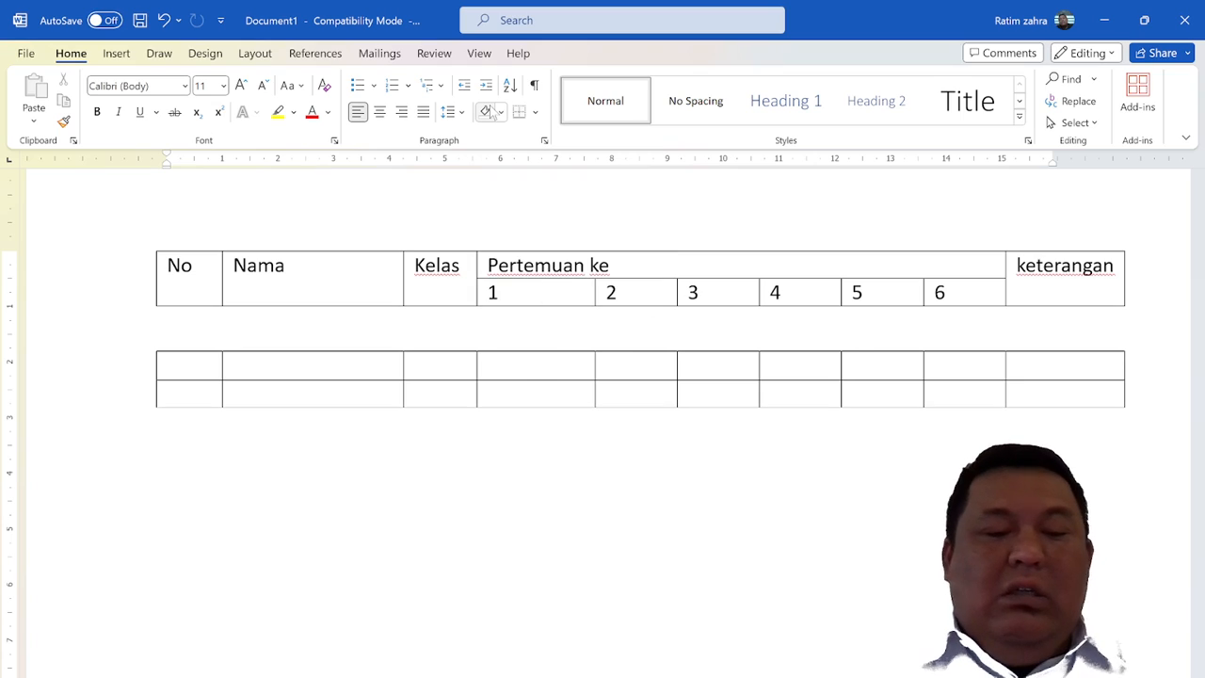
{"action": "key", "text": "ctrl+z"}
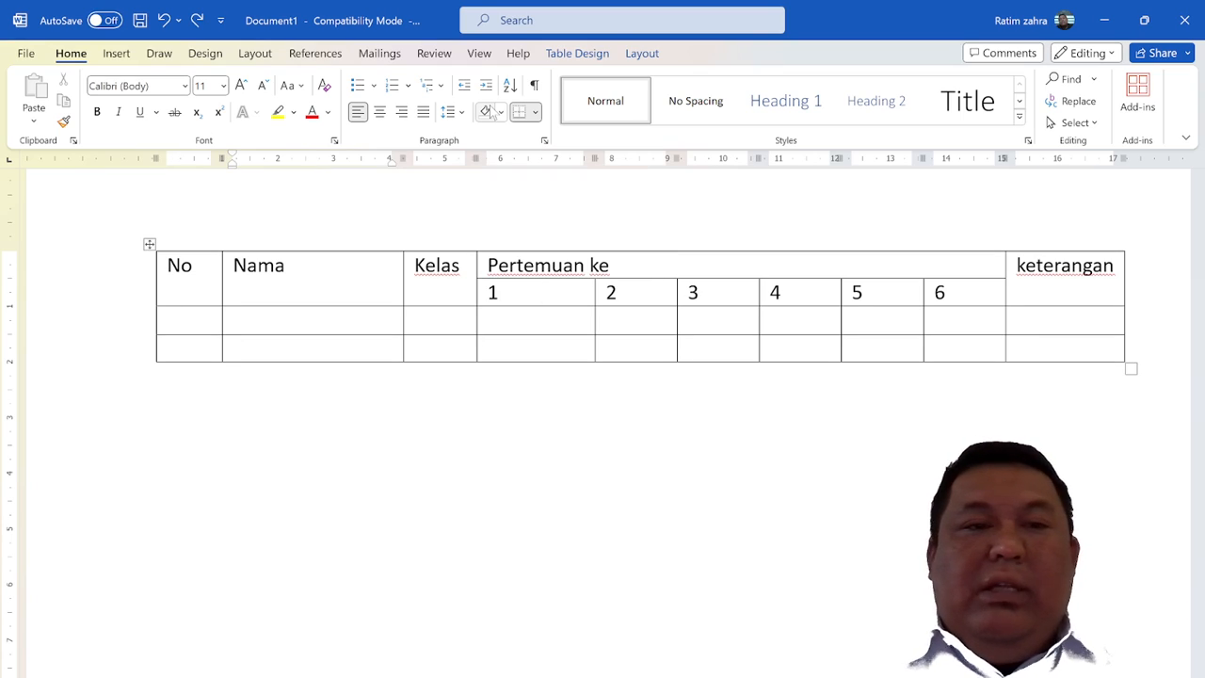
{"action": "left_click", "coordinate": [632, 54]}
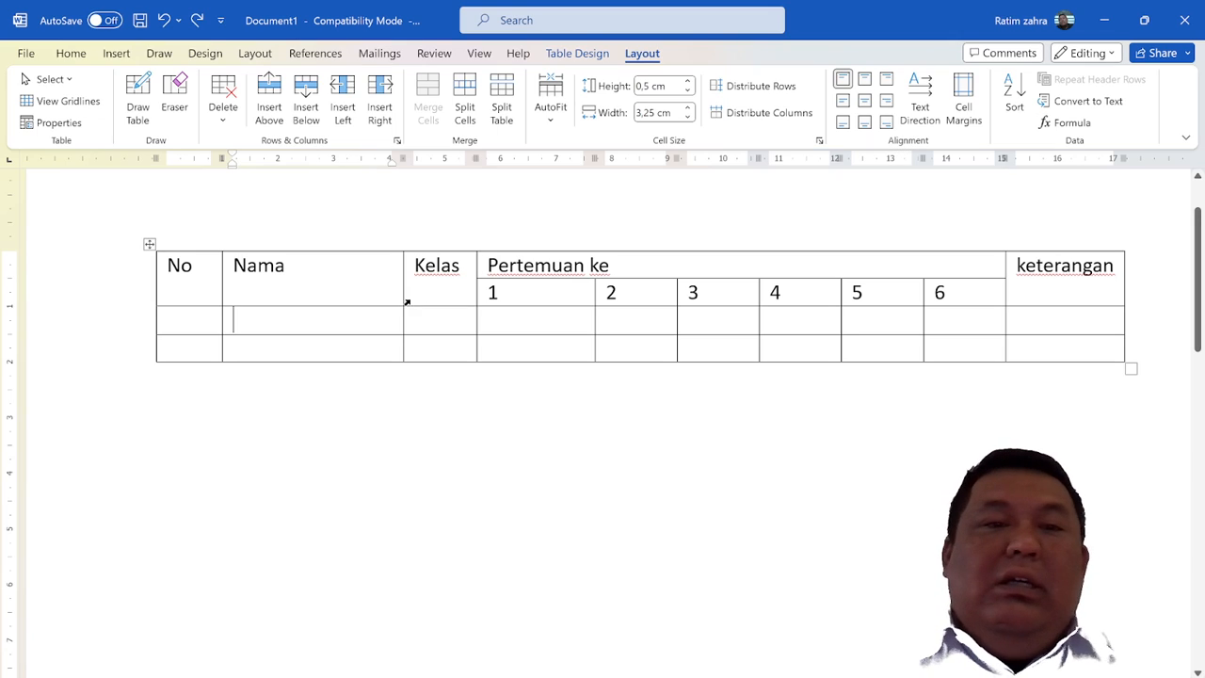
{"action": "left_click_drag", "start_coordinate": [179, 267], "coordinate": [798, 318]}
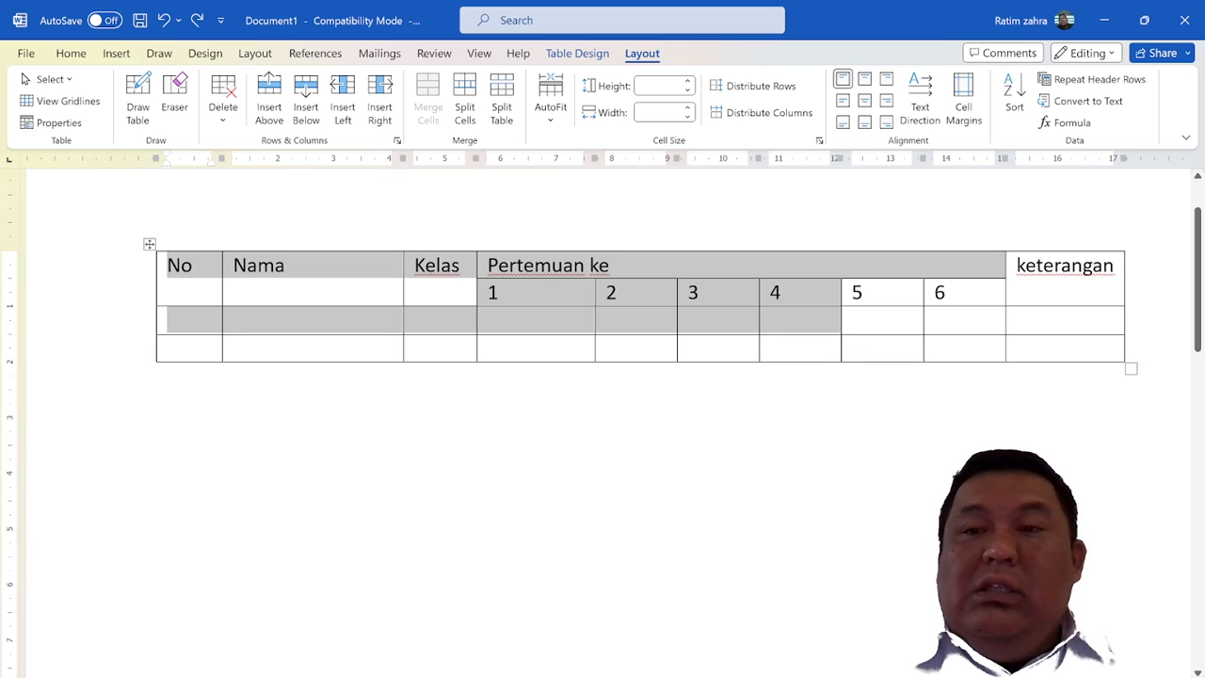
{"action": "left_click", "coordinate": [1063, 268], "text": "shift"}
{"action": "left_click", "coordinate": [979, 294], "text": "shift"}
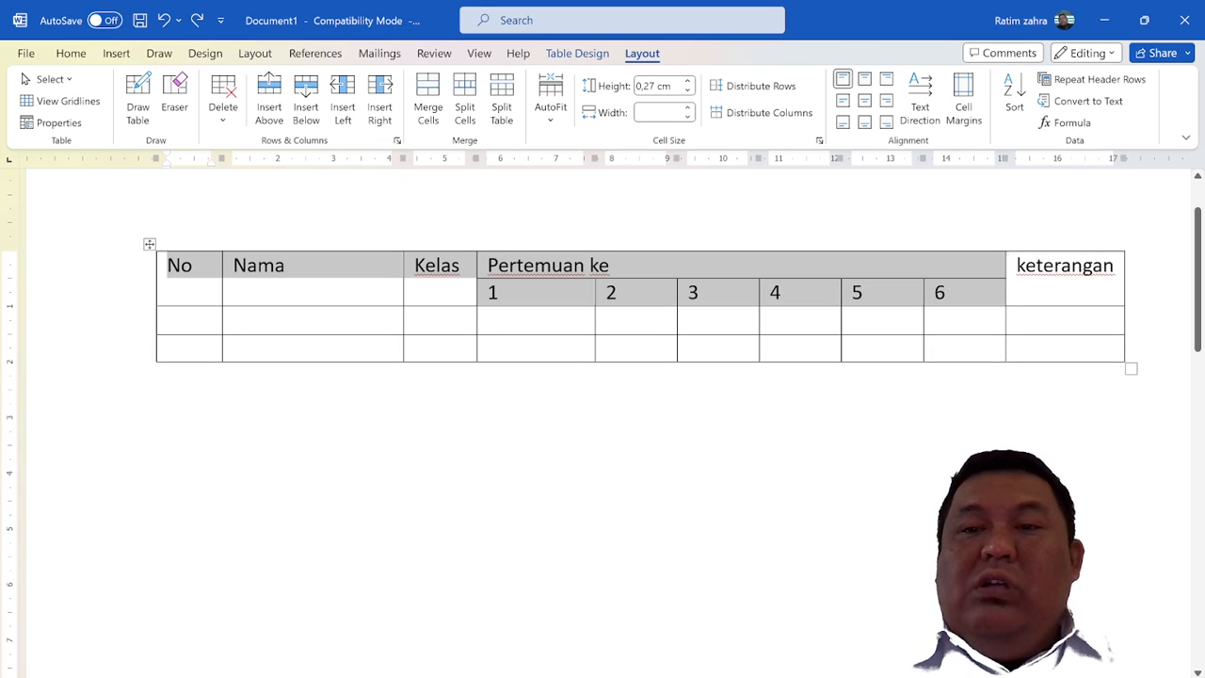
{"action": "left_click", "coordinate": [976, 292]}
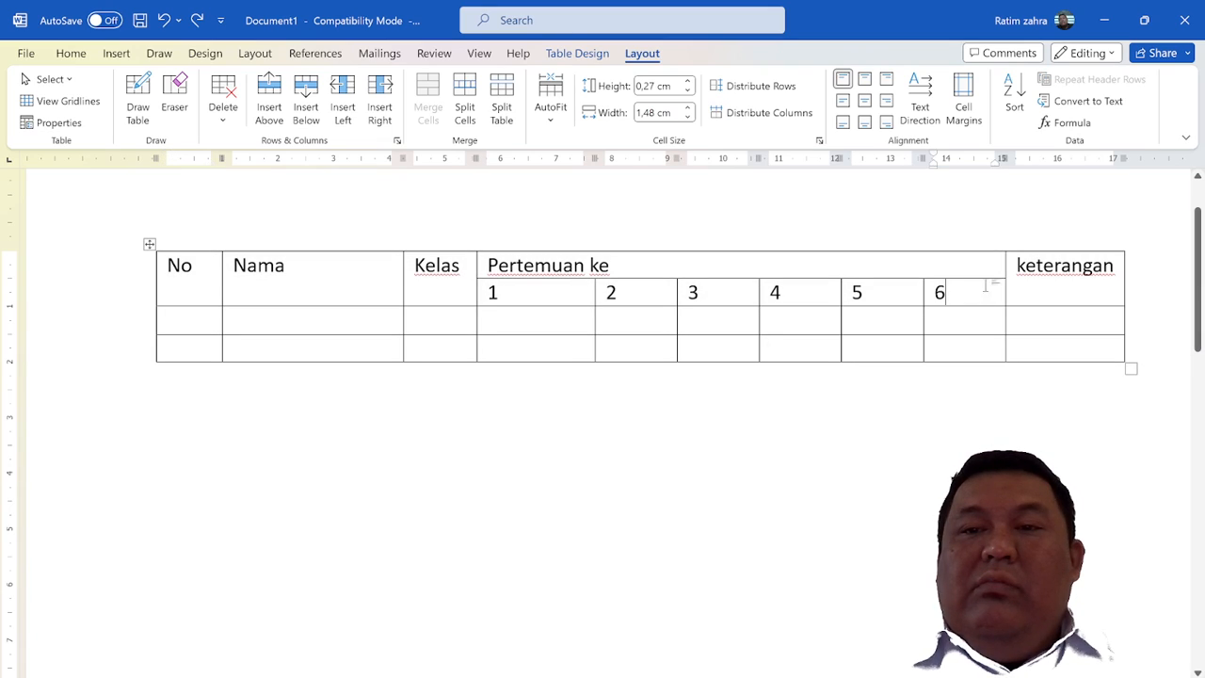
{"action": "left_click_drag", "start_coordinate": [1022, 285], "coordinate": [636, 293]}
{"action": "left_click_drag", "start_coordinate": [541, 301], "coordinate": [334, 296]}
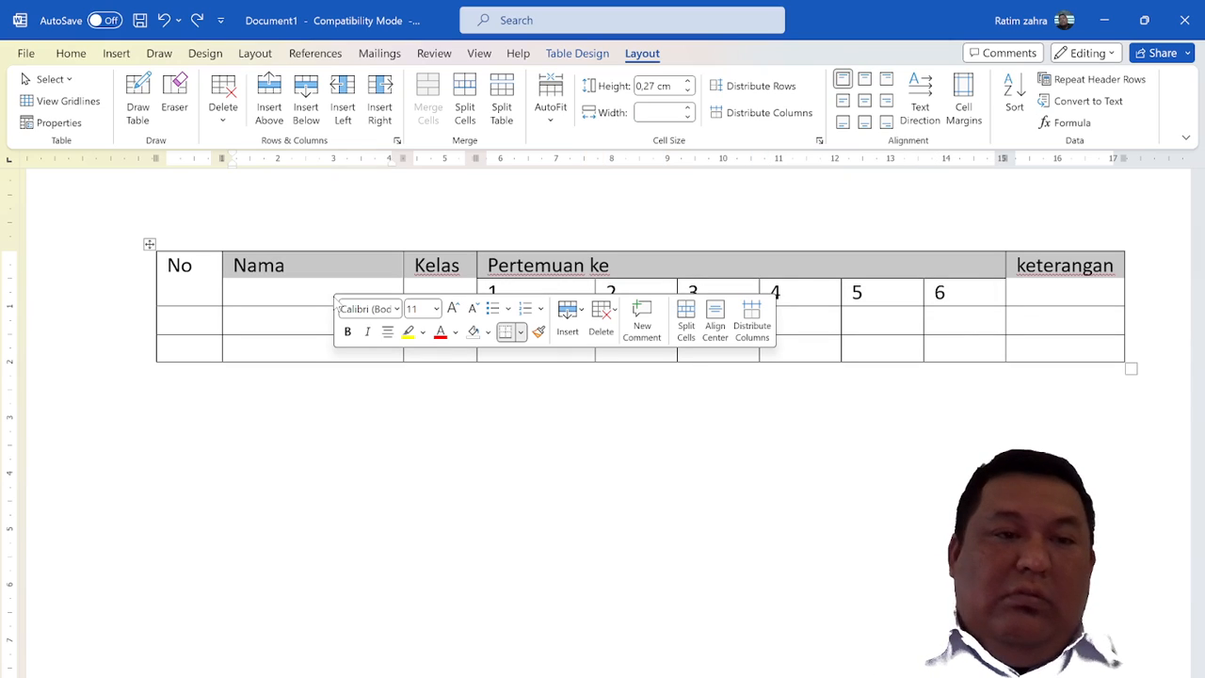
Try top-centre, top-right and centre-left alignment on both header rows, and settle on centring their text horizontally and vertically
{"action": "left_click", "coordinate": [118, 303]}
{"action": "left_click_drag", "start_coordinate": [116, 301], "coordinate": [116, 321]}
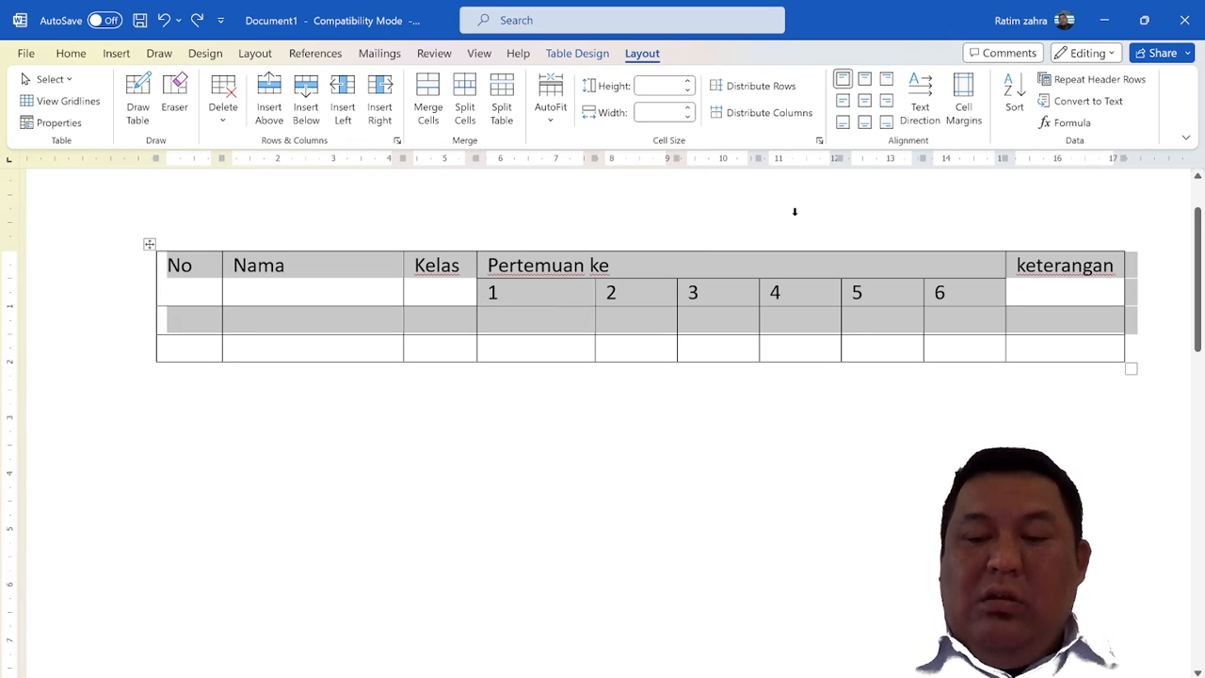
{"action": "key", "text": "shift+Up"}
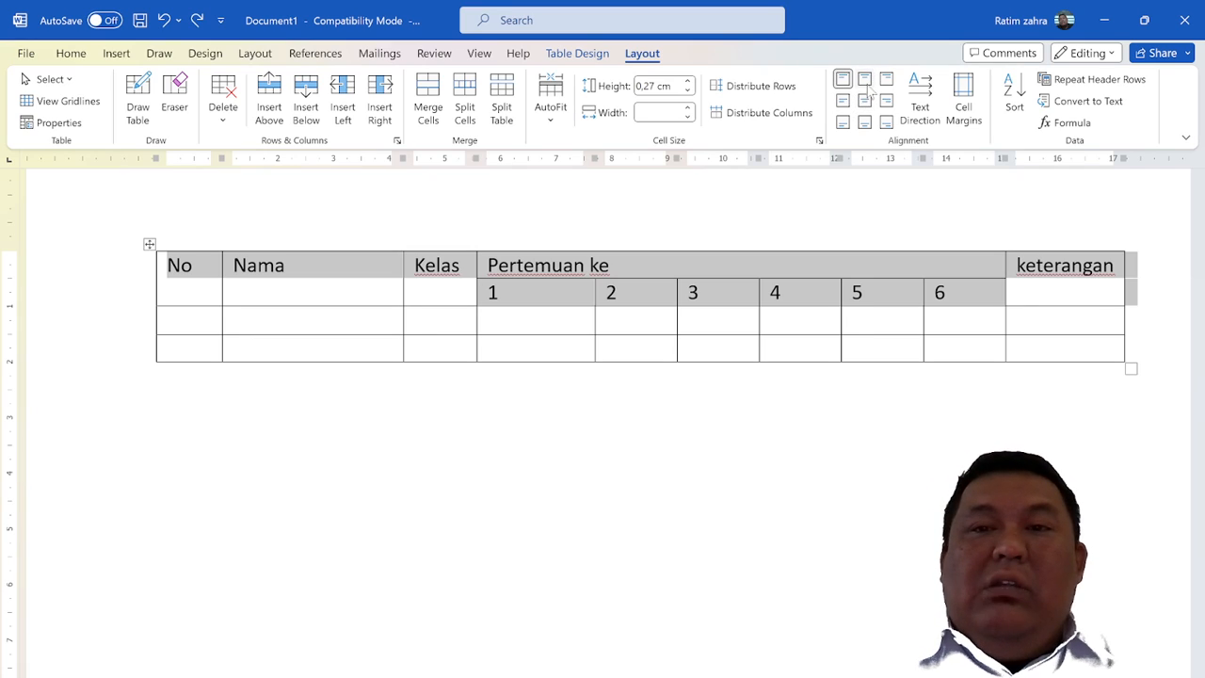
{"action": "left_click", "coordinate": [865, 81]}
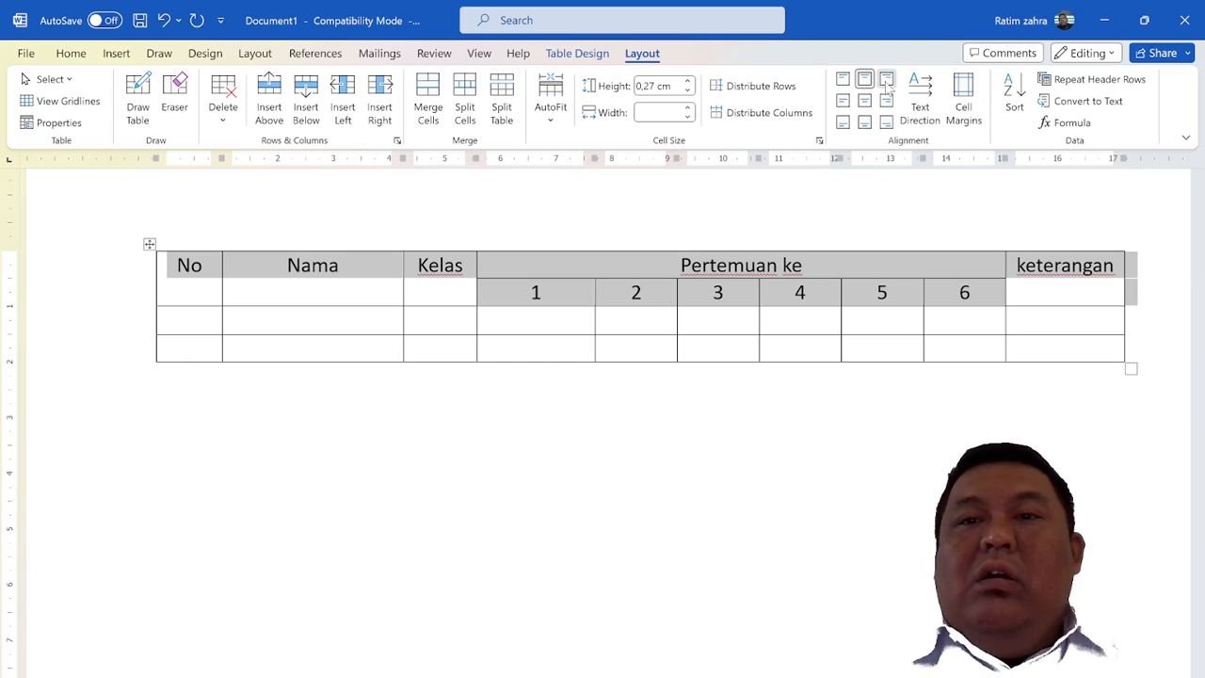
{"action": "left_click", "coordinate": [886, 81]}
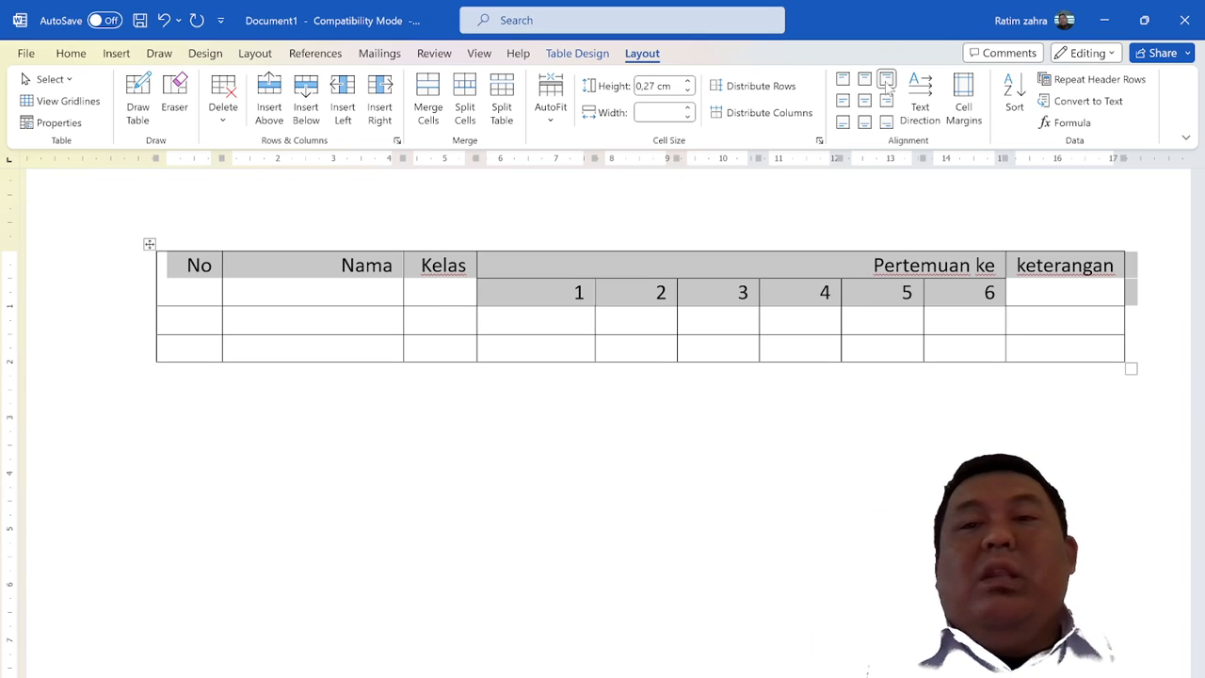
{"action": "left_click", "coordinate": [843, 101]}
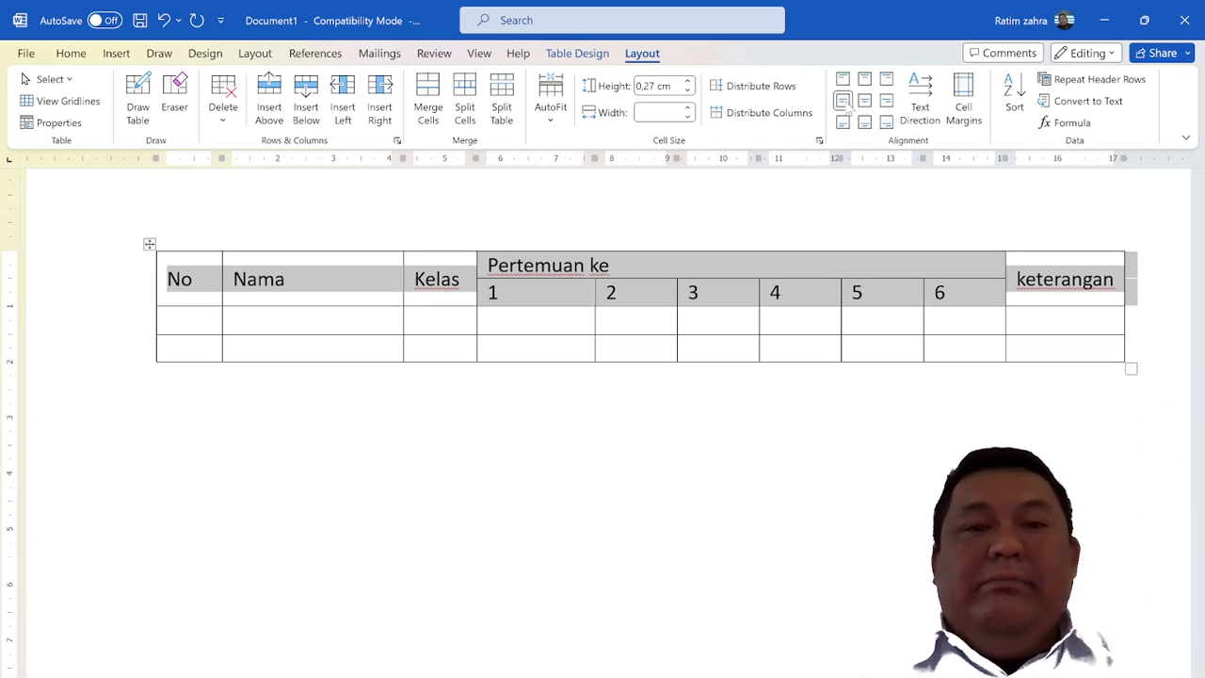
{"action": "left_click", "coordinate": [864, 101]}
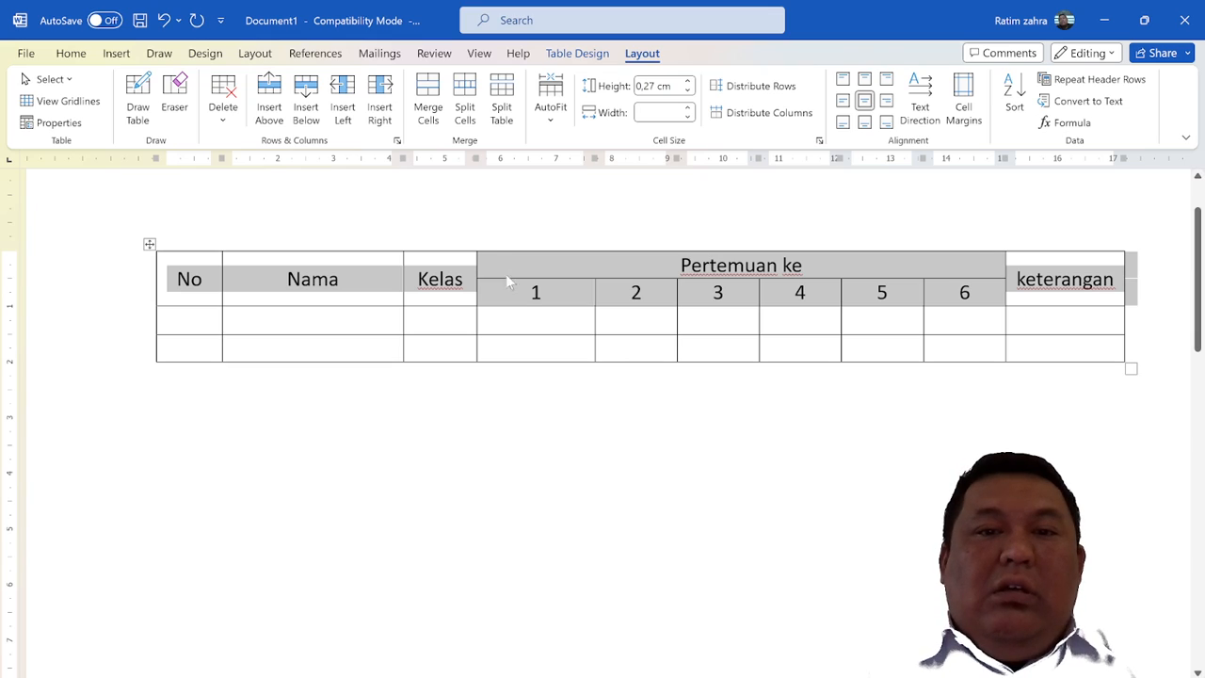
{"action": "left_click", "coordinate": [521, 305]}
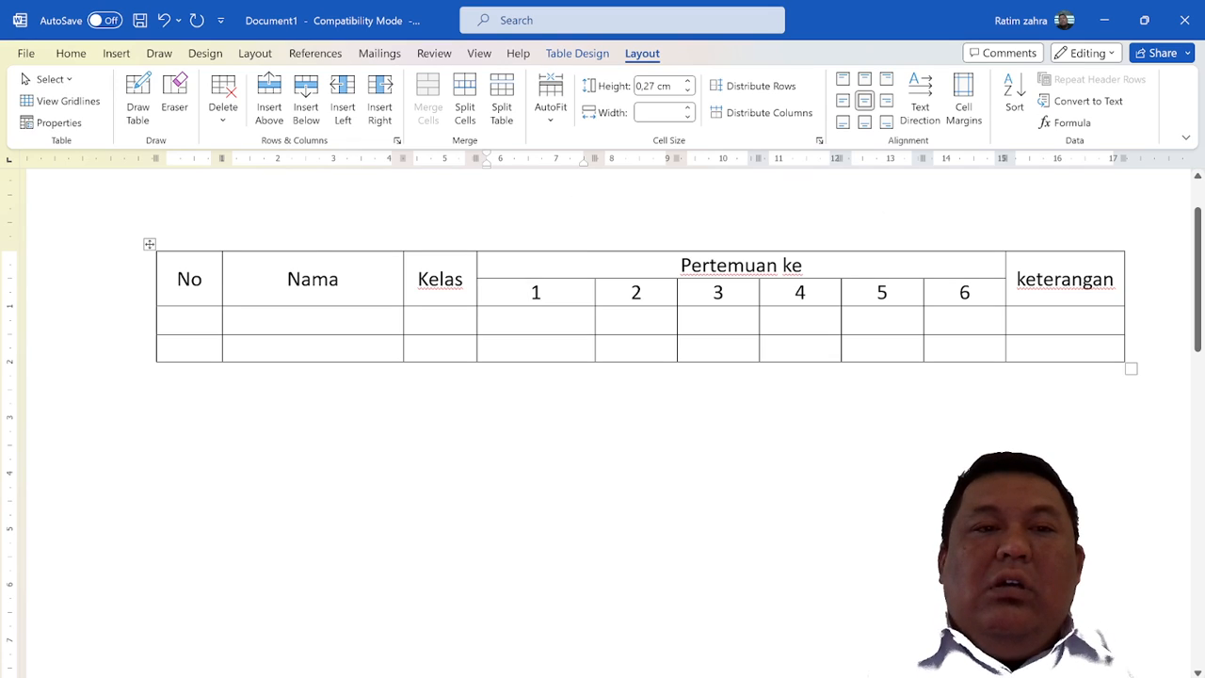
Cycle the text direction of the "No" header cell until its text reads vertically upward
{"action": "left_click", "coordinate": [191, 280]}
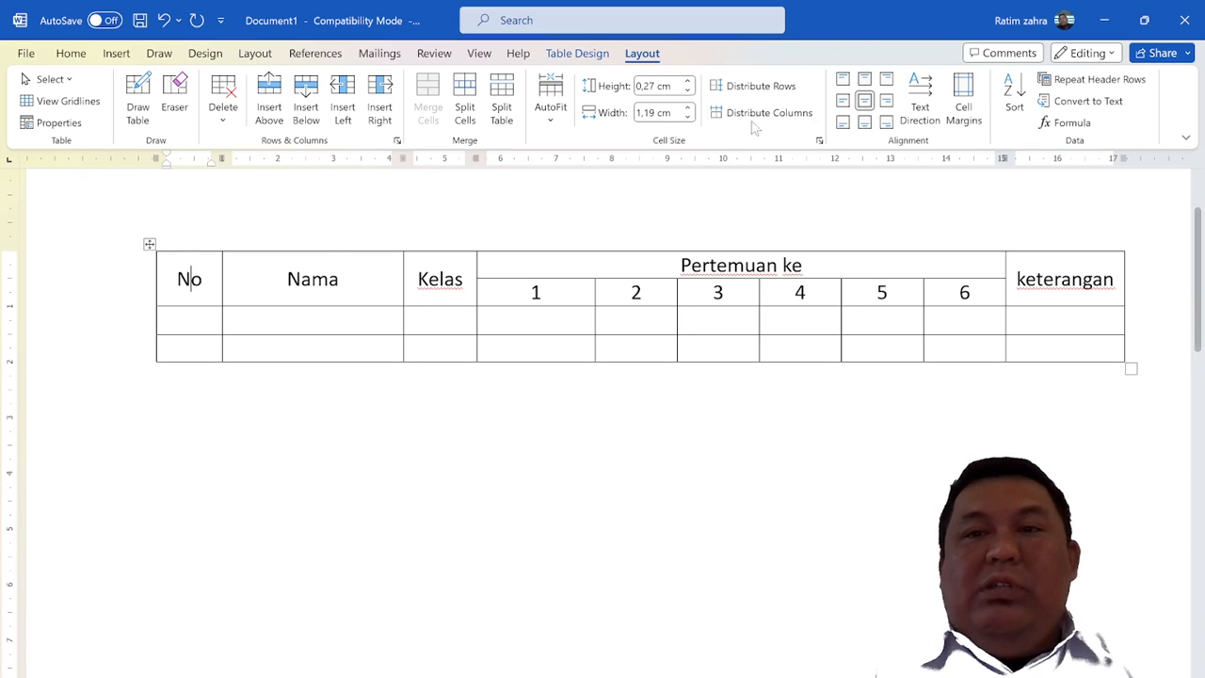
{"action": "left_click", "coordinate": [920, 103]}
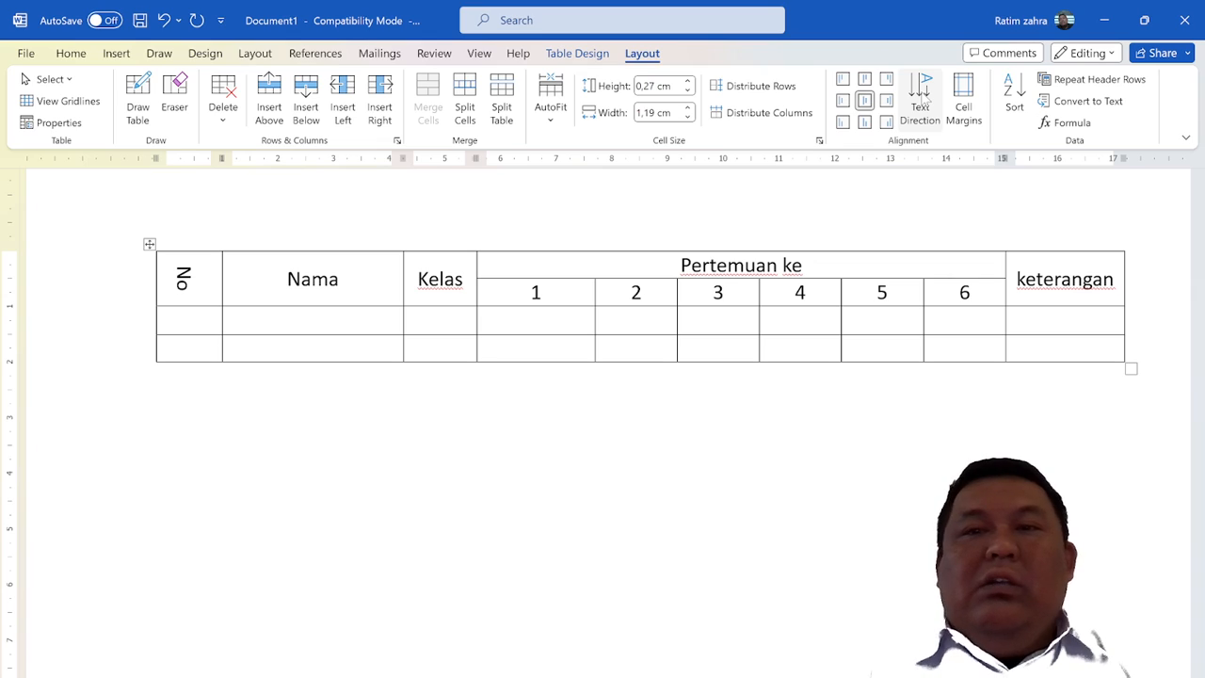
{"action": "left_click", "coordinate": [921, 98]}
{"action": "left_click", "coordinate": [922, 98]}
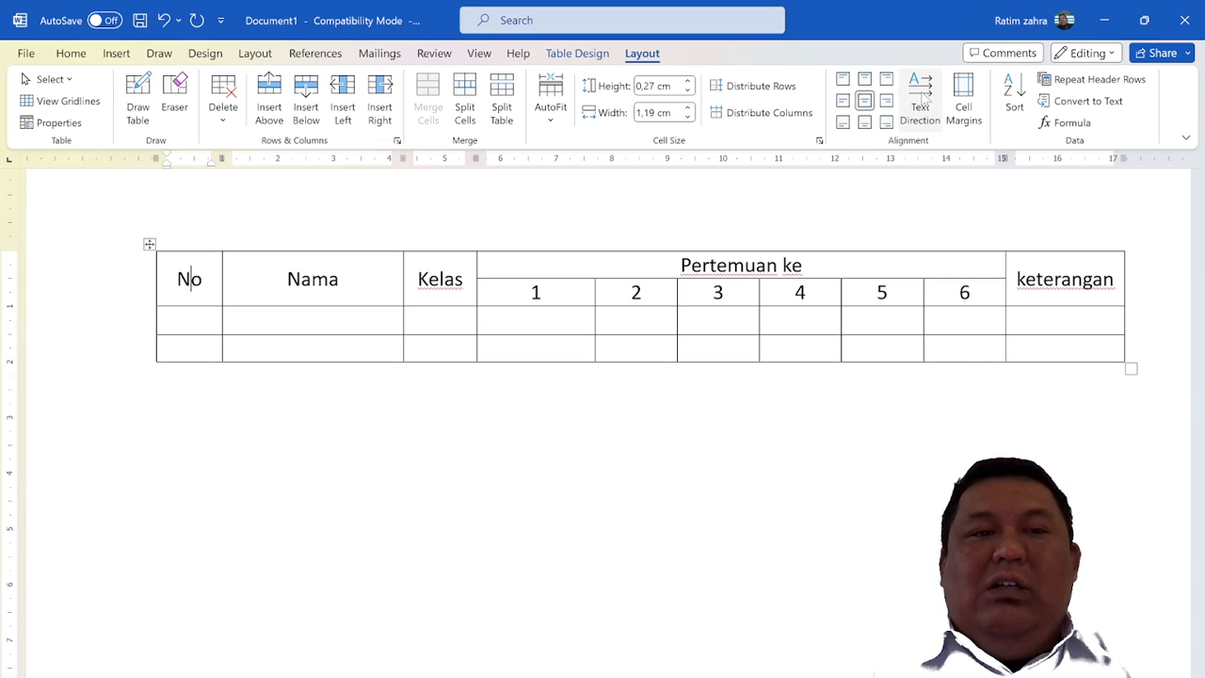
{"action": "left_click", "coordinate": [921, 100]}
{"action": "left_click", "coordinate": [921, 99]}
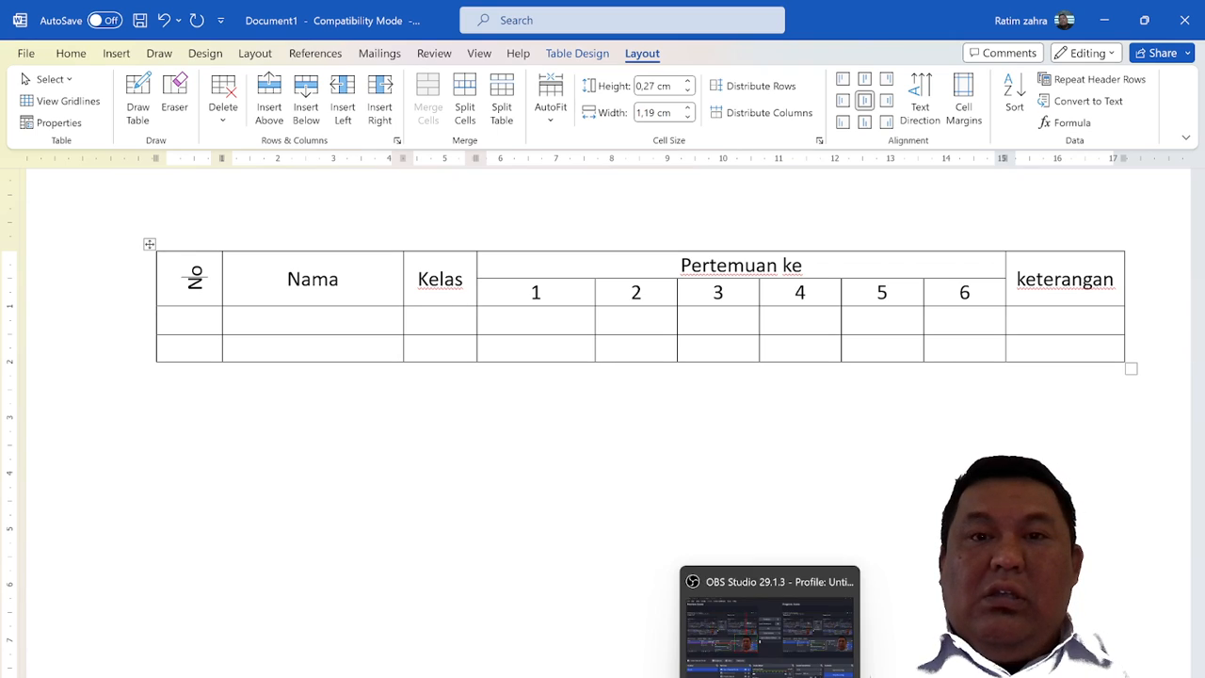
{"action": "left_click", "coordinate": [771, 676]}
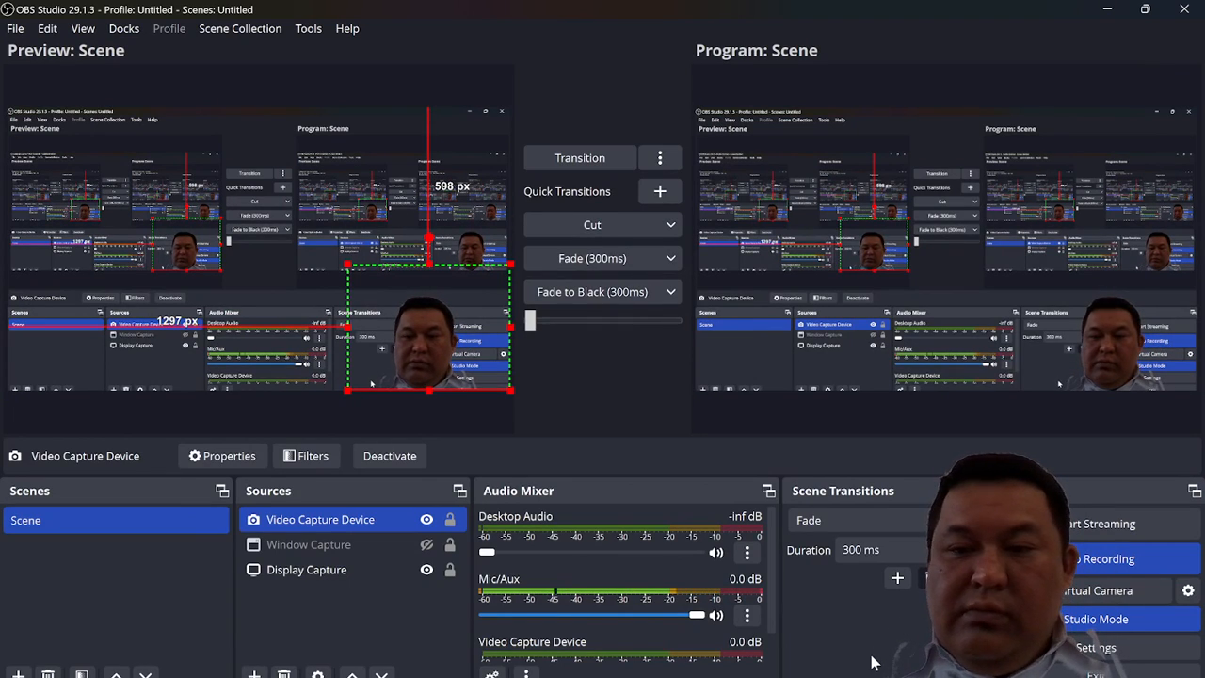
{"action": "mouse_move", "coordinate": [770, 676]}
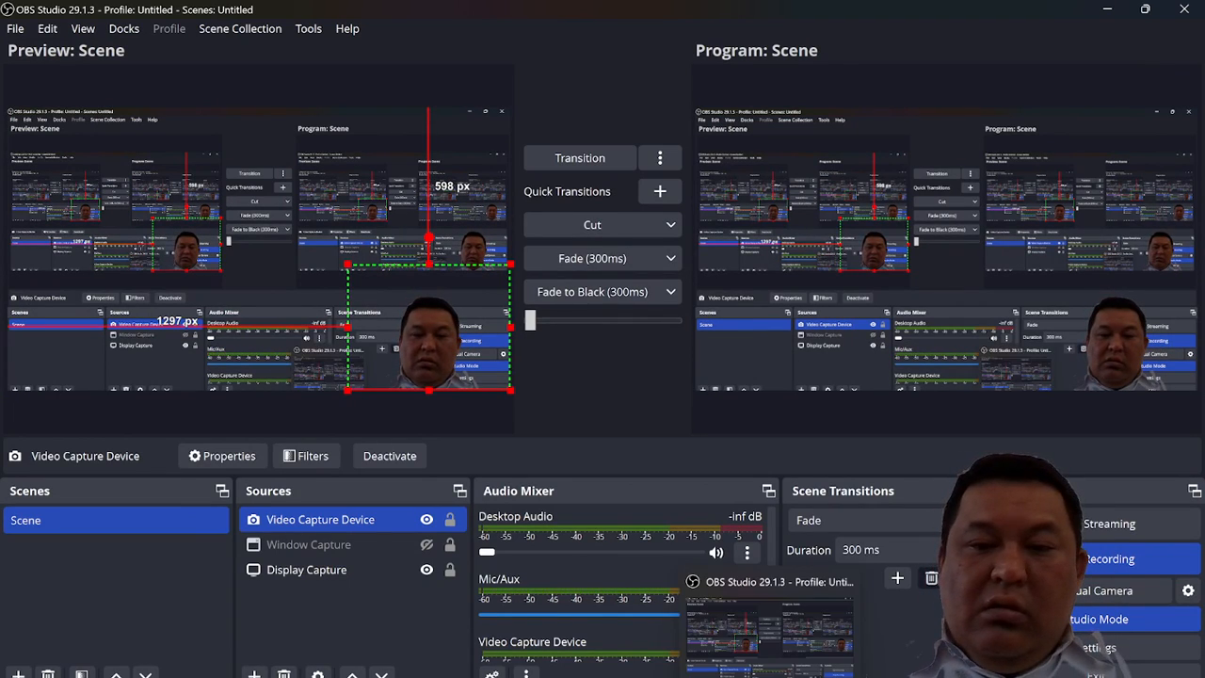
{"action": "left_click", "coordinate": [770, 675]}
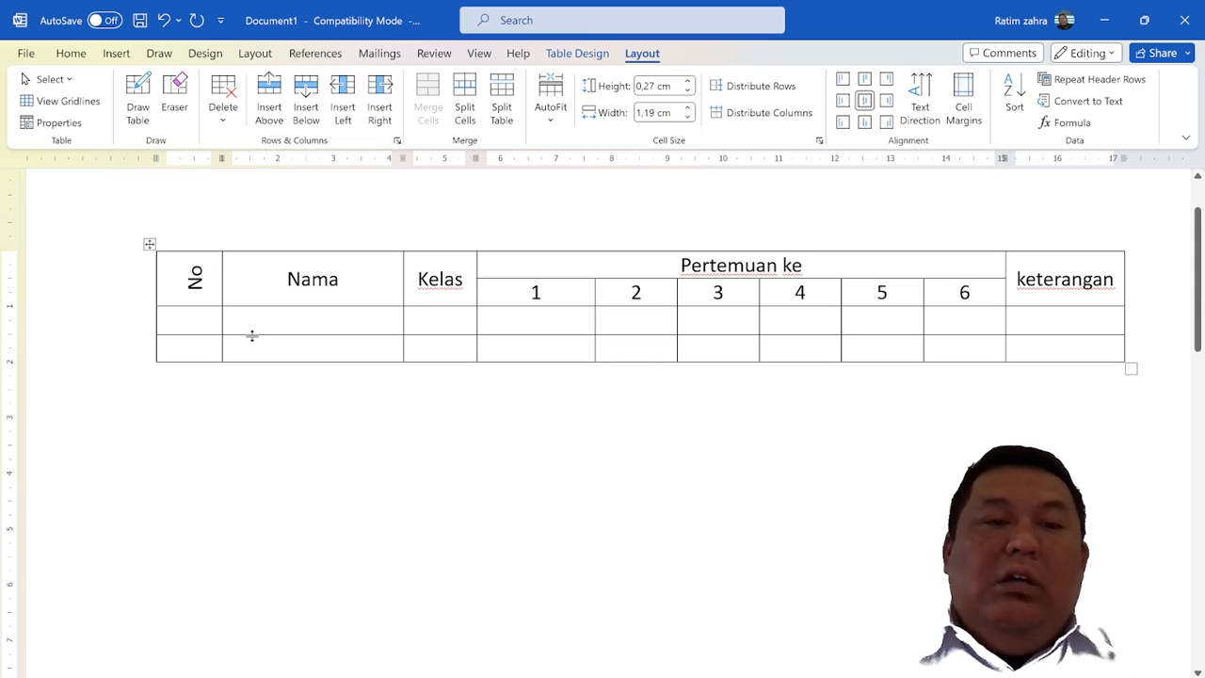
Insert one more blank row between the two blank rows under the table header
{"action": "scroll", "coordinate": [251, 336], "scroll_direction": "down", "scroll_amount": 5, "text": "ctrl"}
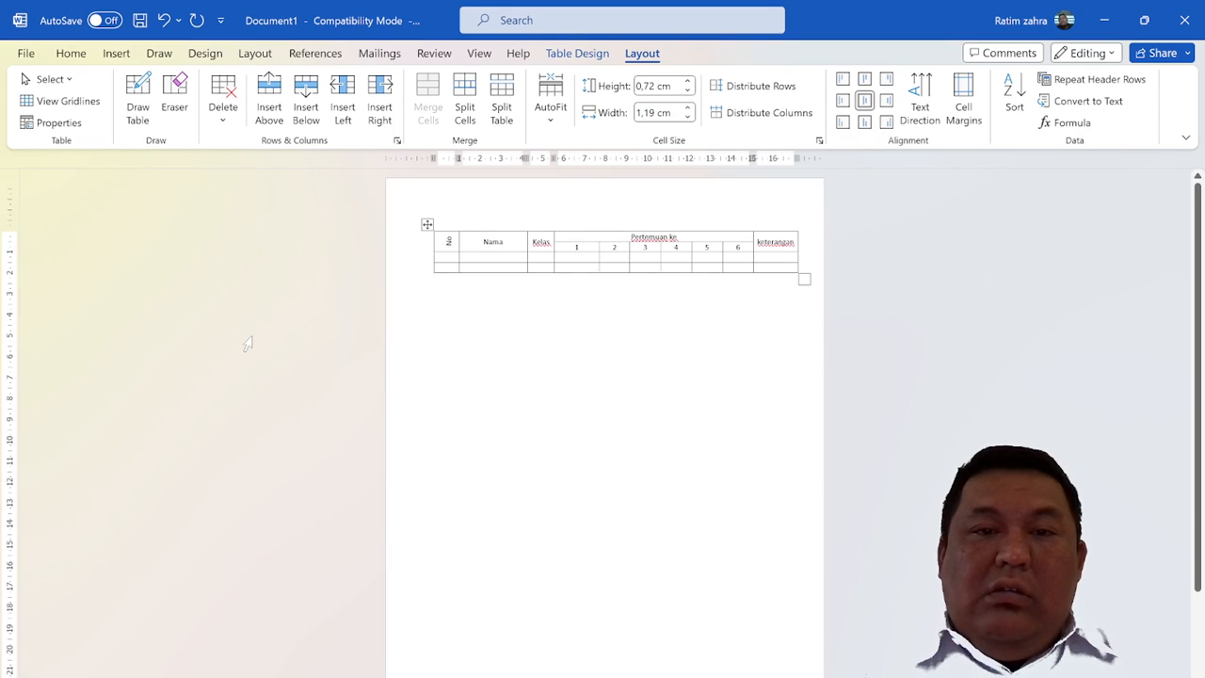
{"action": "scroll", "coordinate": [247, 343], "scroll_direction": "down", "scroll_amount": 2, "text": "ctrl"}
{"action": "scroll", "coordinate": [247, 343], "scroll_direction": "up", "scroll_amount": 1, "text": "ctrl"}
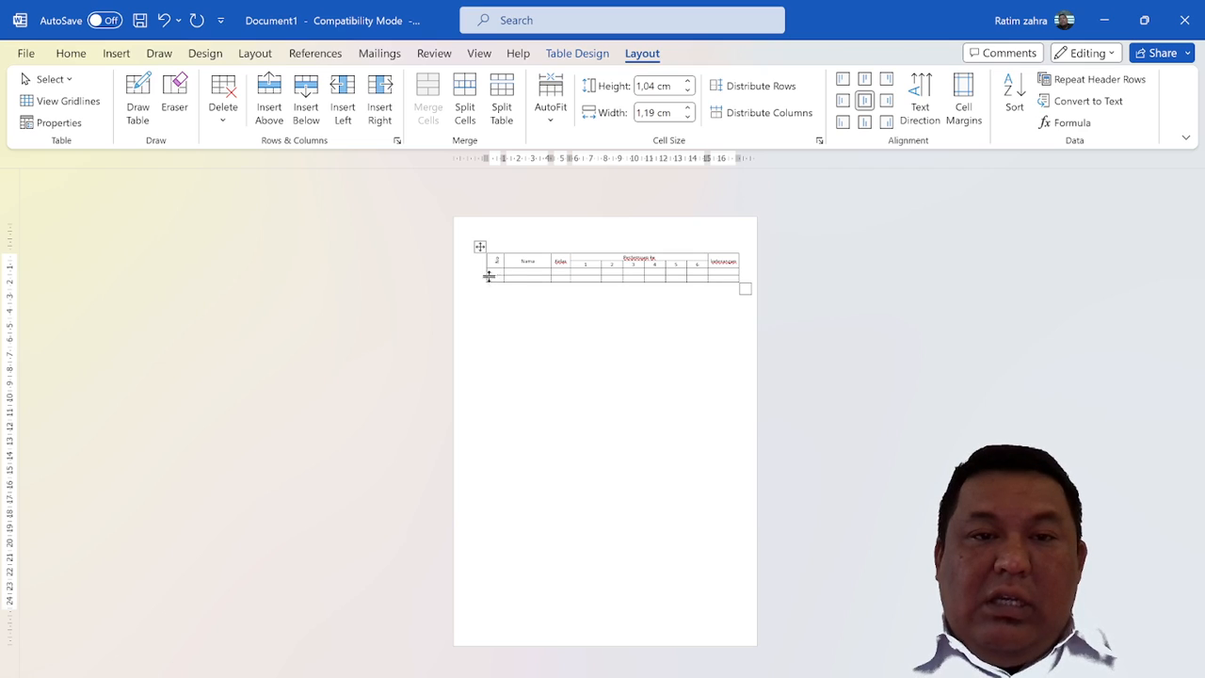
{"action": "left_click", "coordinate": [459, 279]}
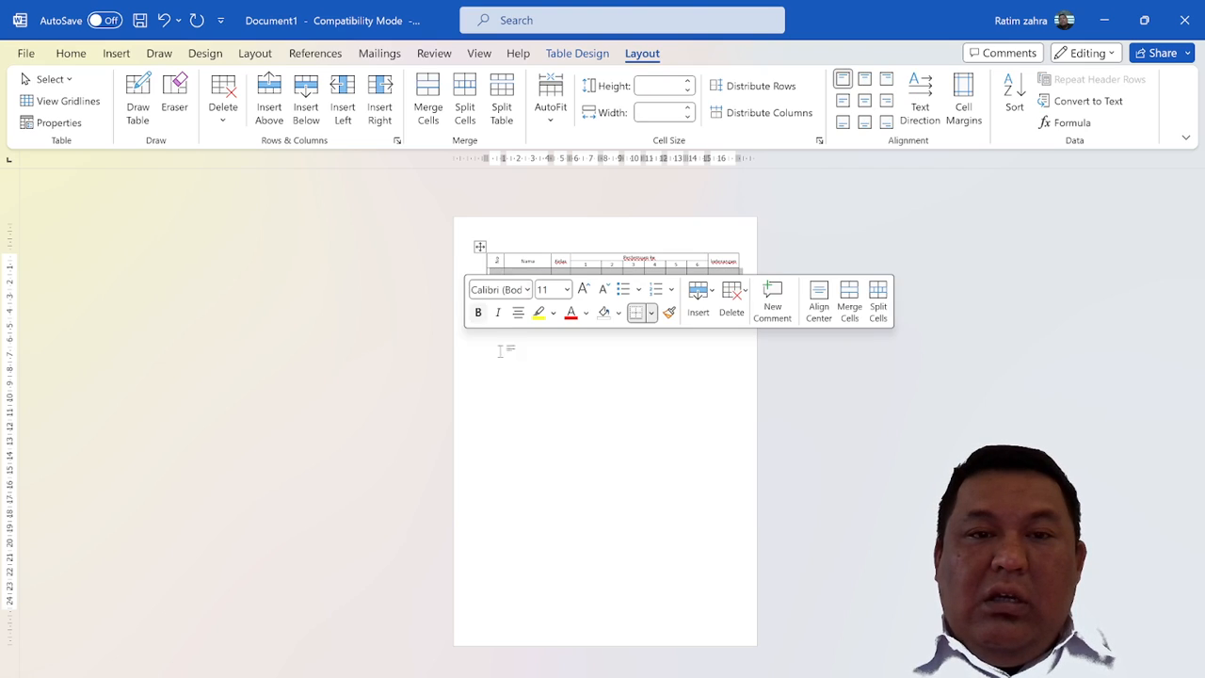
{"action": "left_click", "coordinate": [463, 289]}
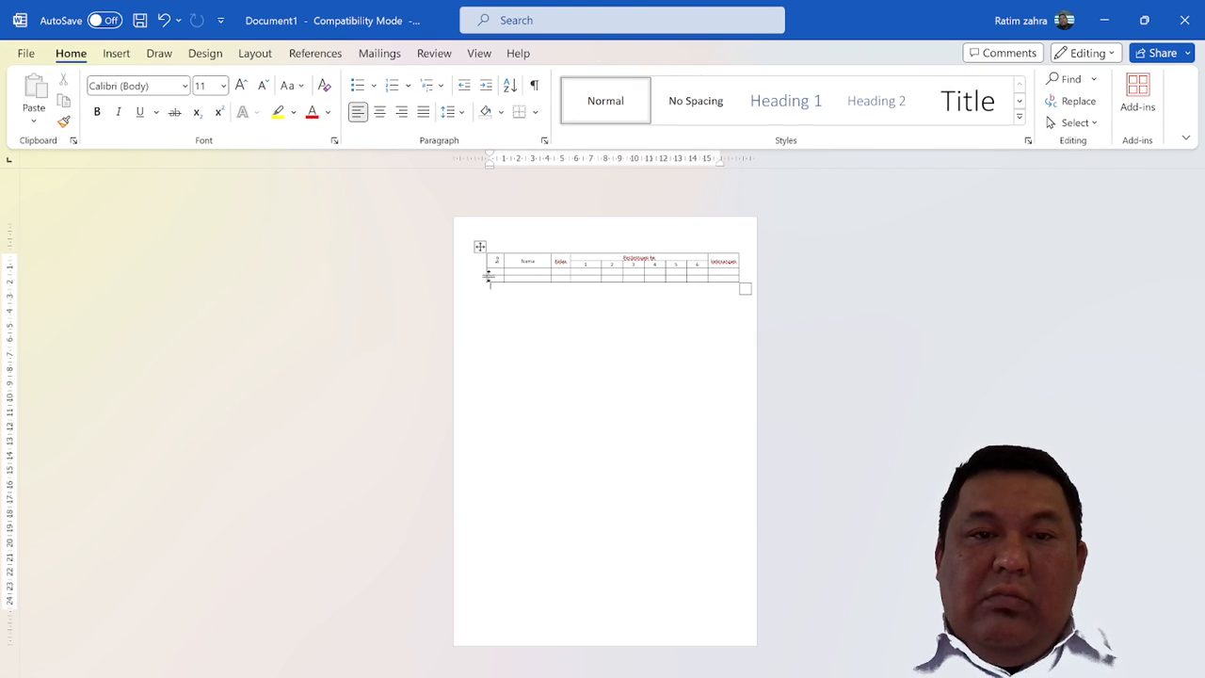
{"action": "left_click", "coordinate": [480, 275]}
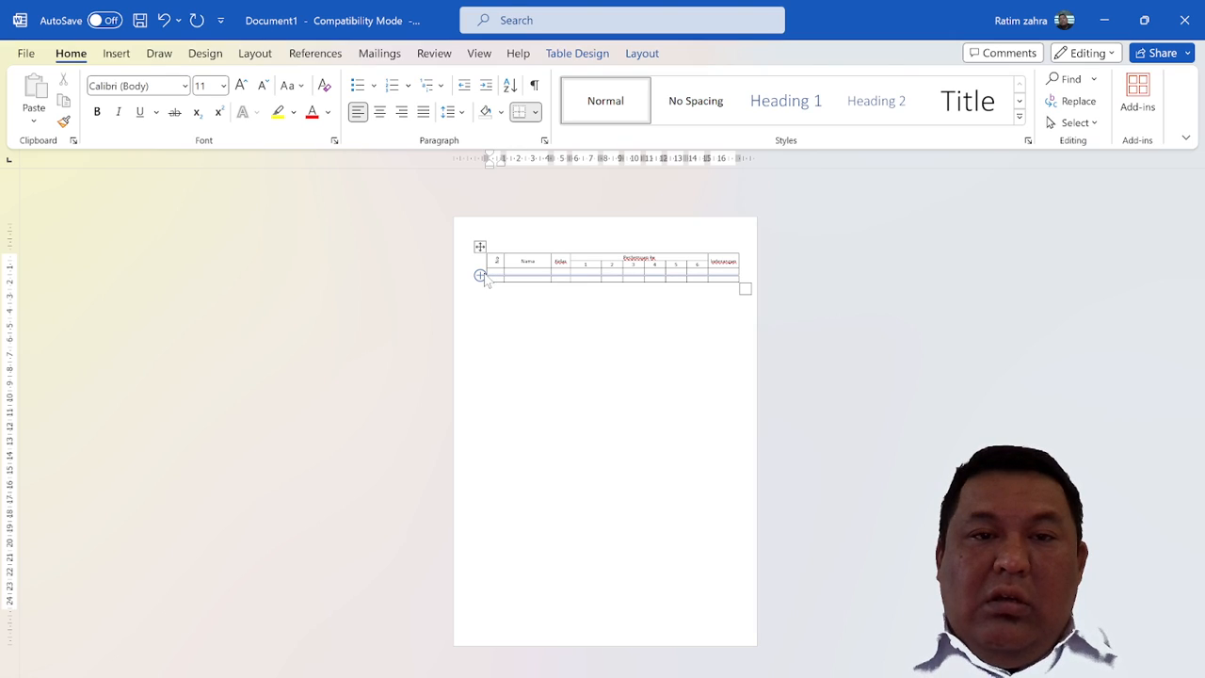
{"action": "left_click", "coordinate": [482, 277]}
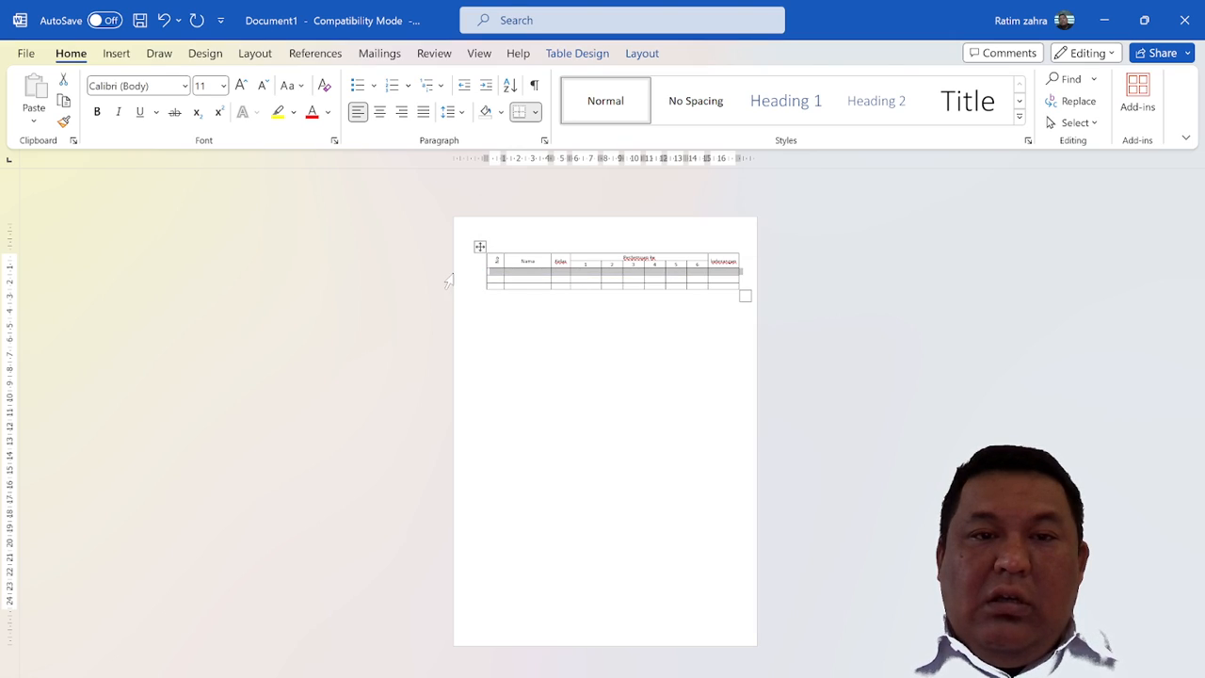
Insert blank rows in batches of three below the existing blank rows until the table continues onto a second page
{"action": "left_click_drag", "start_coordinate": [452, 281], "coordinate": [452, 290]}
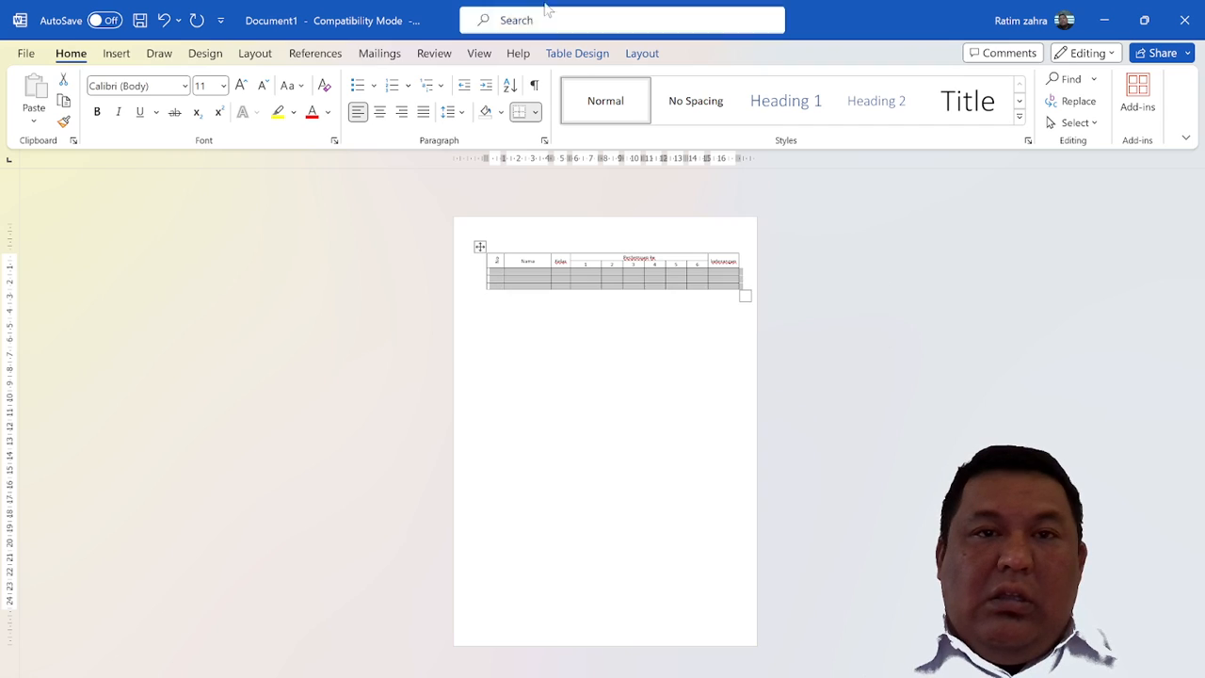
{"action": "left_click", "coordinate": [646, 60]}
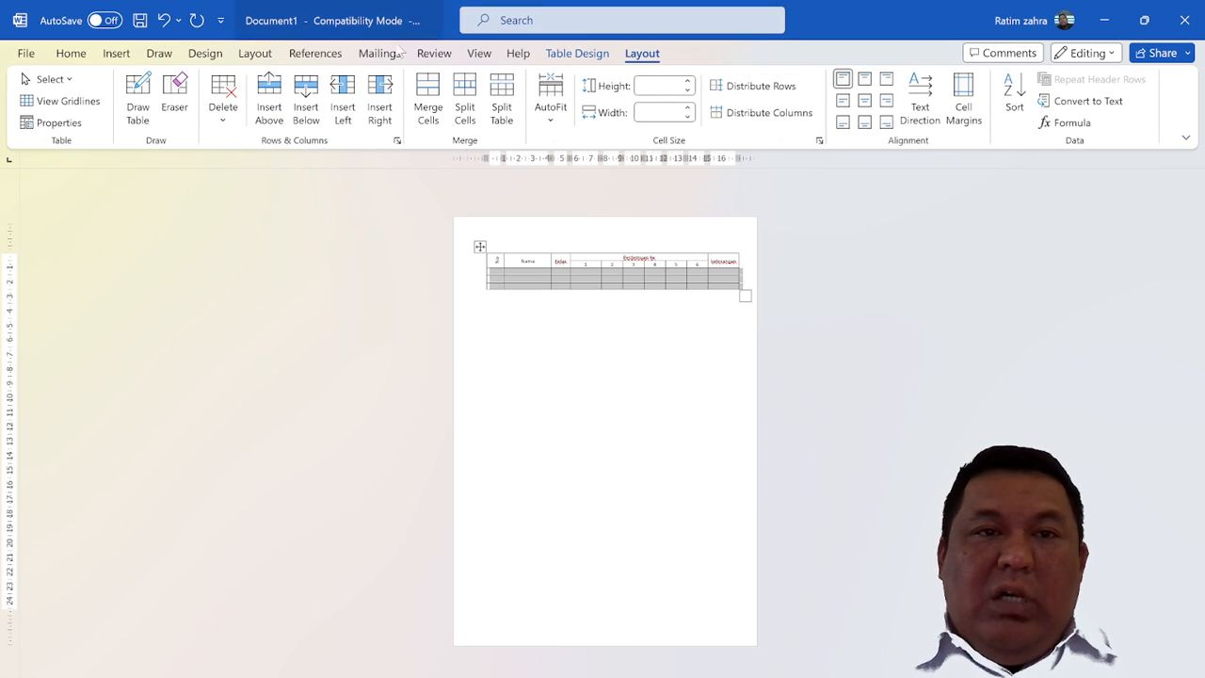
{"action": "left_click", "coordinate": [304, 112]}
{"action": "left_click", "coordinate": [304, 112]}
{"action": "left_click", "coordinate": [304, 112]}
{"action": "left_click", "coordinate": [304, 112]}
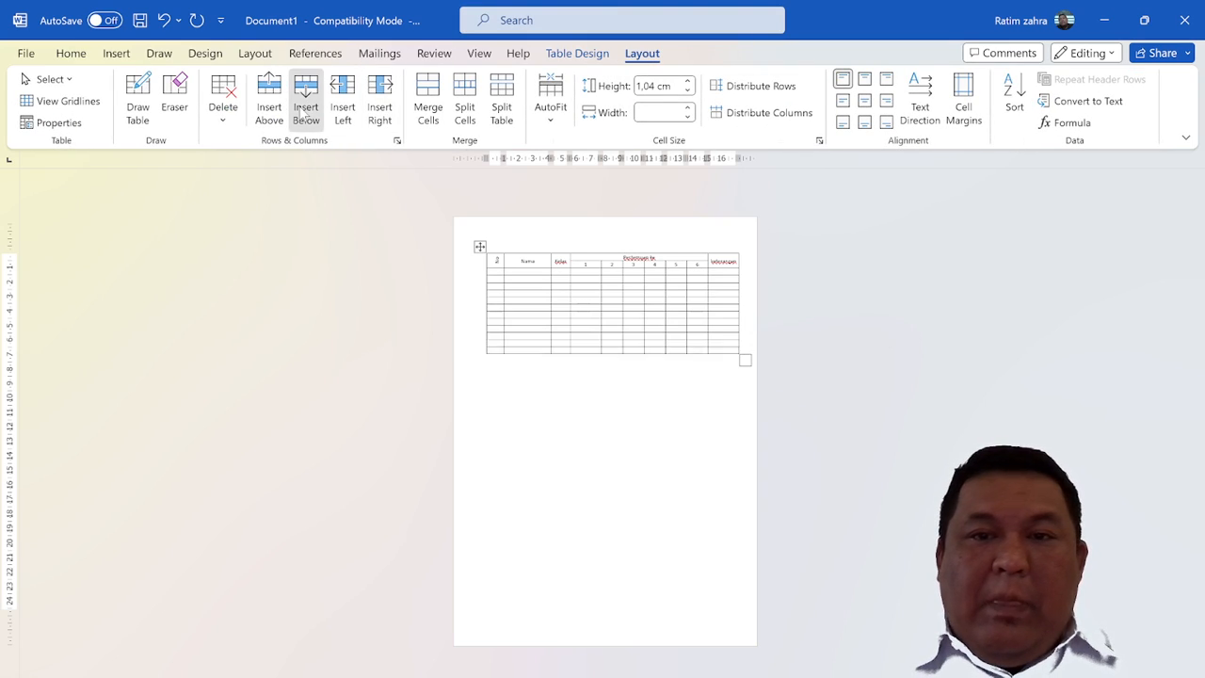
{"action": "left_click", "coordinate": [304, 112]}
{"action": "left_click", "coordinate": [304, 112]}
{"action": "left_click", "coordinate": [304, 112]}
{"action": "left_click", "coordinate": [304, 112]}
{"action": "left_click", "coordinate": [304, 112]}
{"action": "left_click", "coordinate": [304, 112]}
{"action": "left_click", "coordinate": [304, 112]}
{"action": "left_click", "coordinate": [304, 111]}
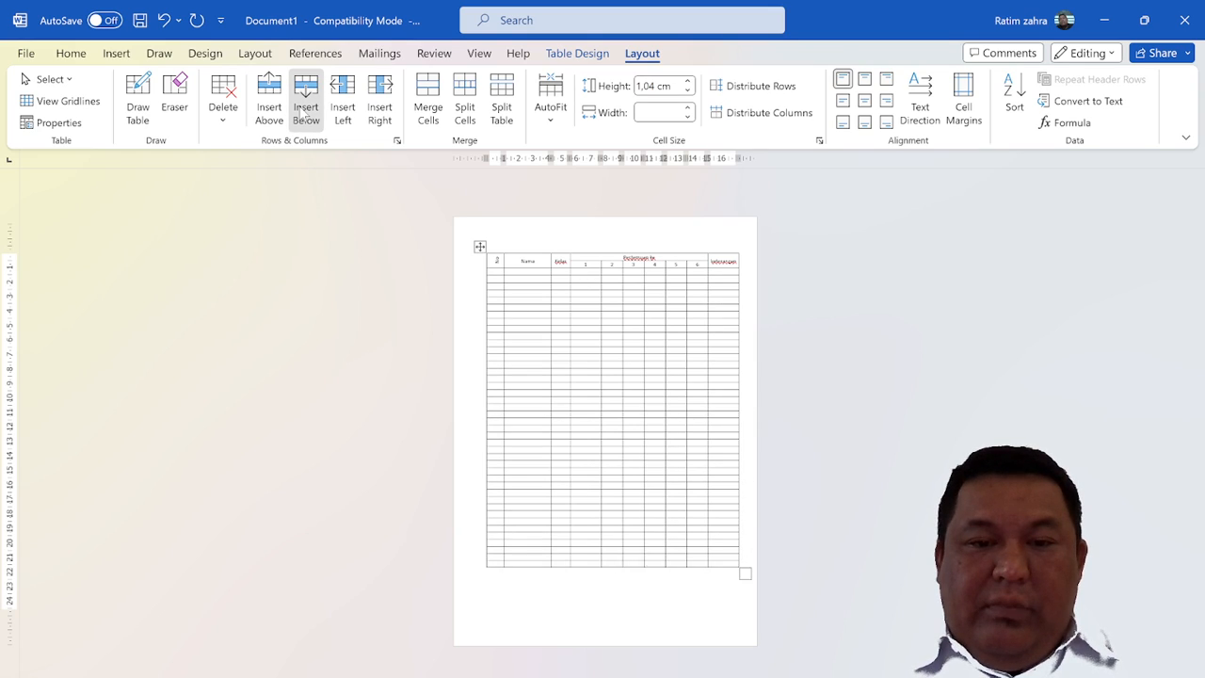
{"action": "left_click", "coordinate": [304, 112]}
{"action": "left_click", "coordinate": [304, 112]}
{"action": "left_click", "coordinate": [304, 112]}
{"action": "left_click", "coordinate": [304, 112]}
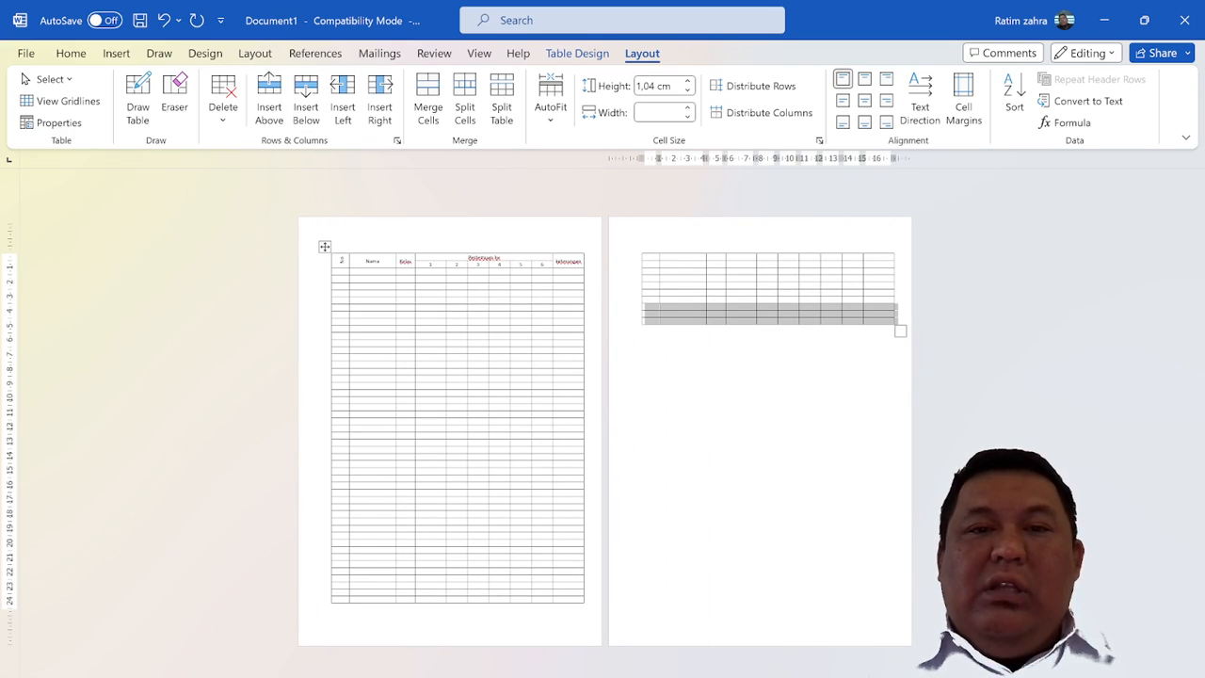
{"action": "left_click", "coordinate": [744, 362]}
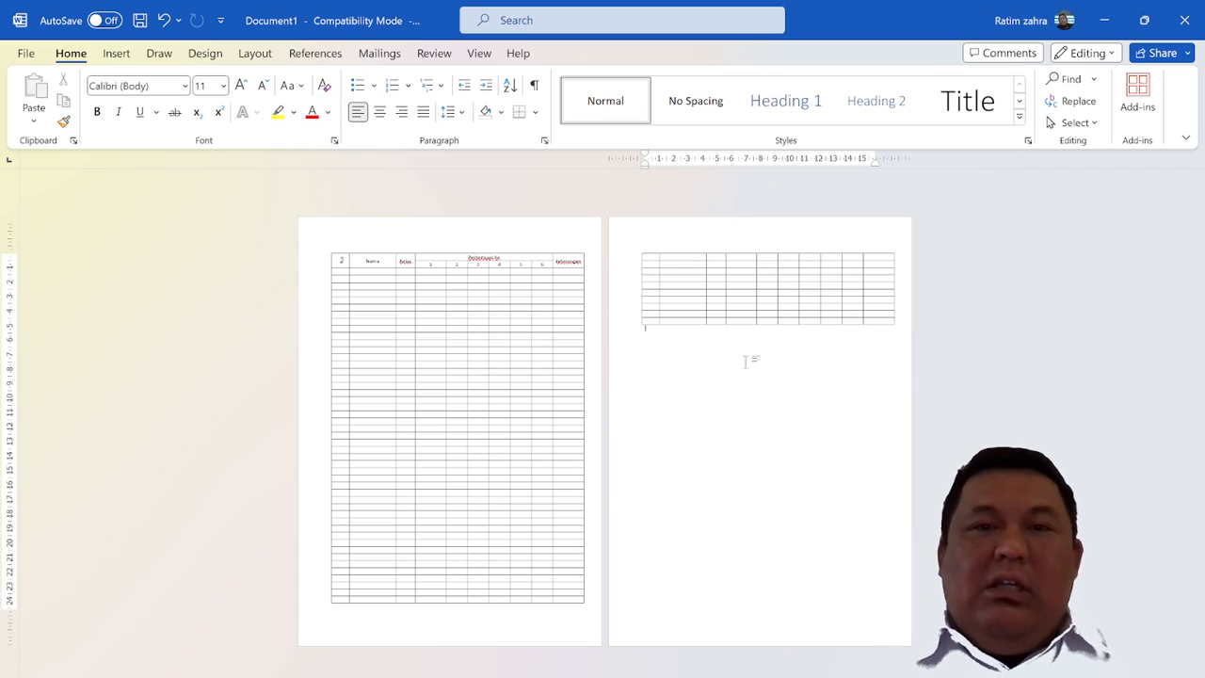
Set both table header rows to repeat on every page and check the header on the second page
{"action": "scroll", "coordinate": [556, 290], "scroll_direction": "up", "scroll_amount": 6}
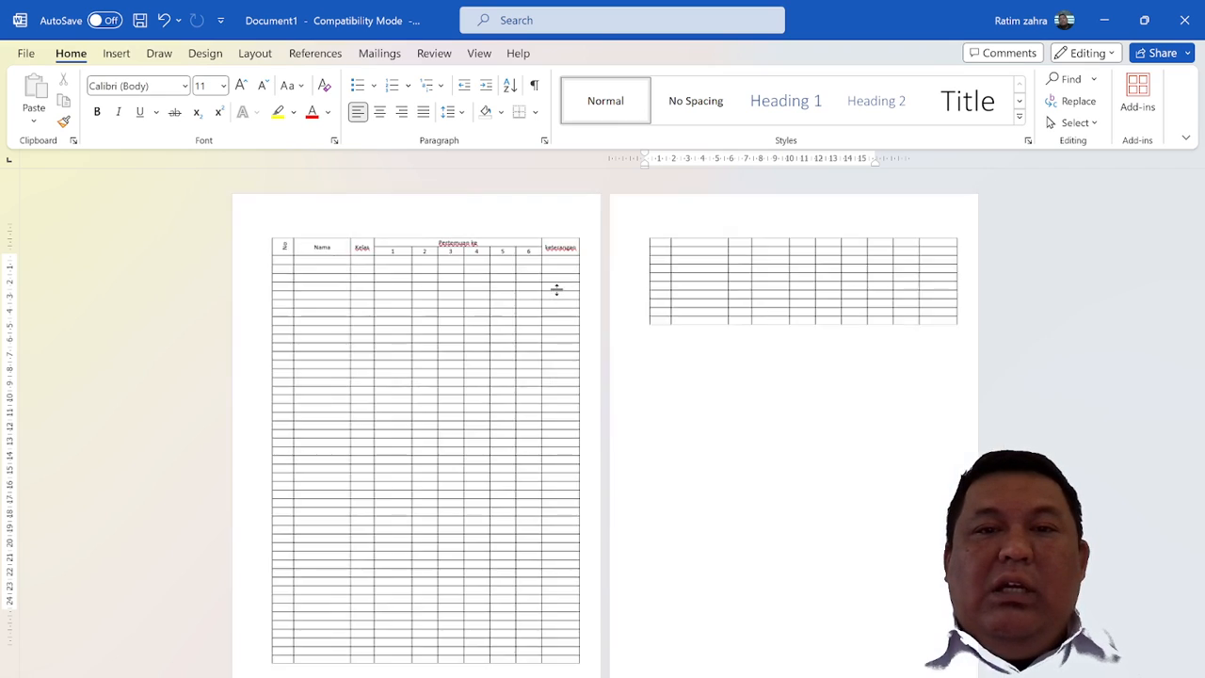
{"action": "scroll", "coordinate": [559, 288], "scroll_direction": "up", "scroll_amount": 4}
{"action": "scroll", "coordinate": [559, 288], "scroll_direction": "down", "scroll_amount": 5}
{"action": "scroll", "coordinate": [559, 288], "scroll_direction": "up", "scroll_amount": 6}
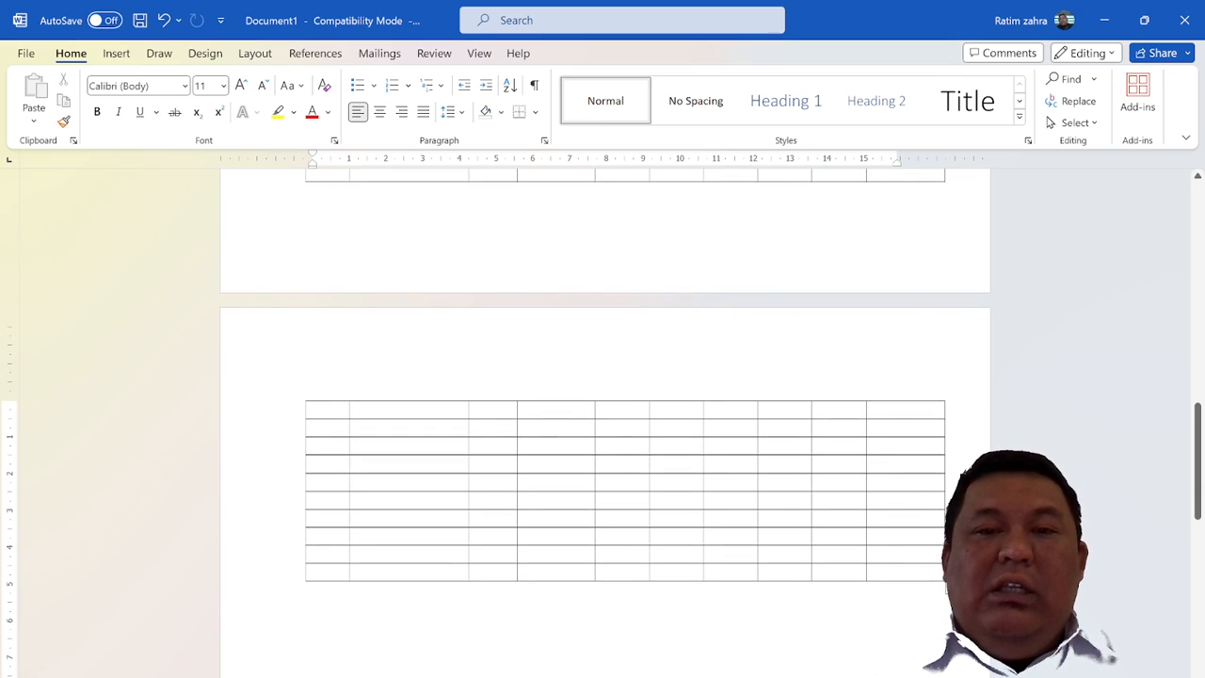
{"action": "scroll", "coordinate": [463, 418], "scroll_direction": "up", "scroll_amount": 10}
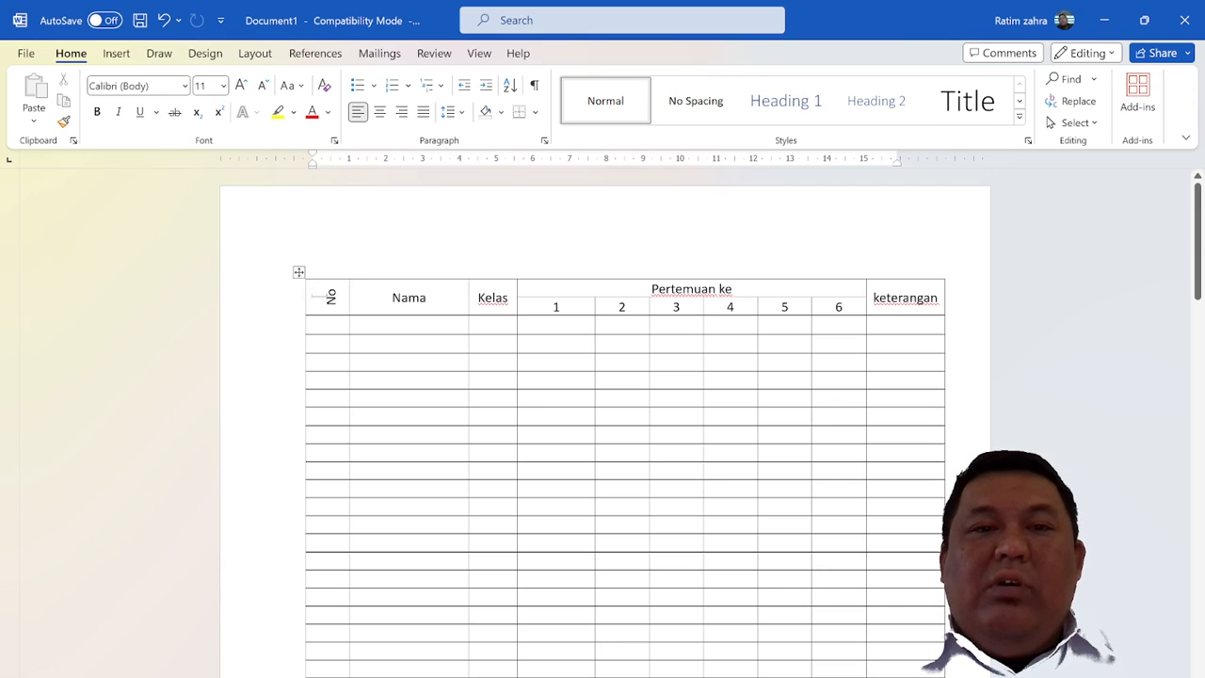
{"action": "left_click", "coordinate": [274, 301]}
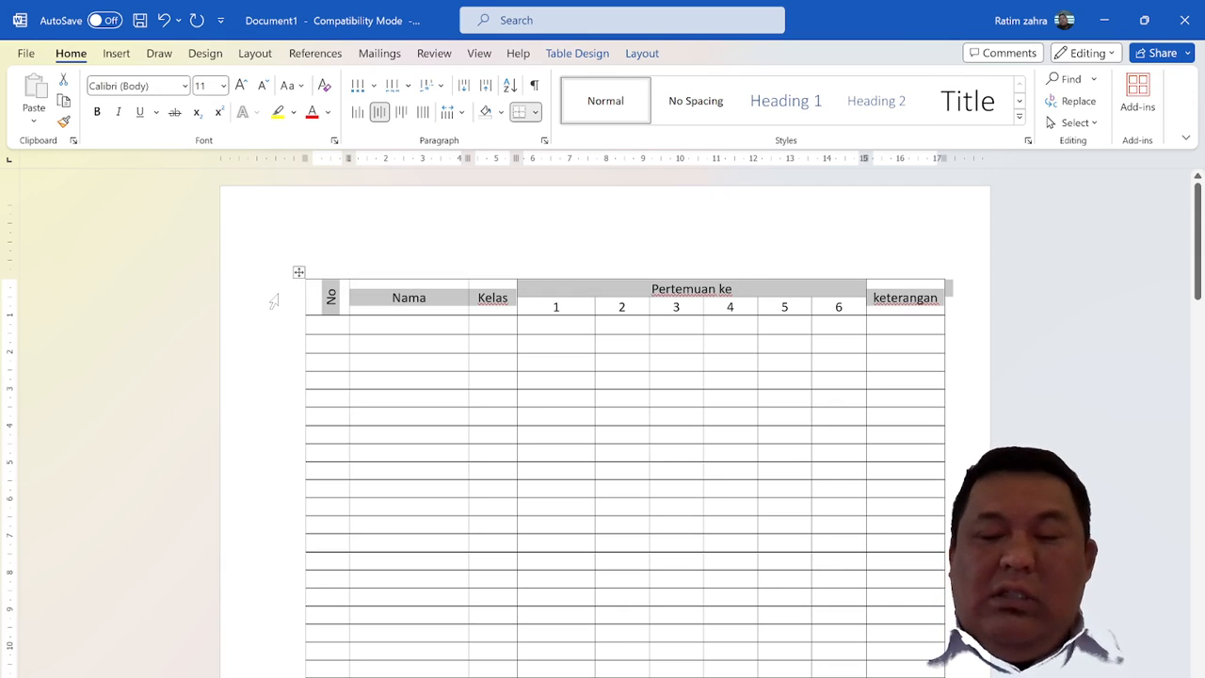
{"action": "key", "text": "shift+Down"}
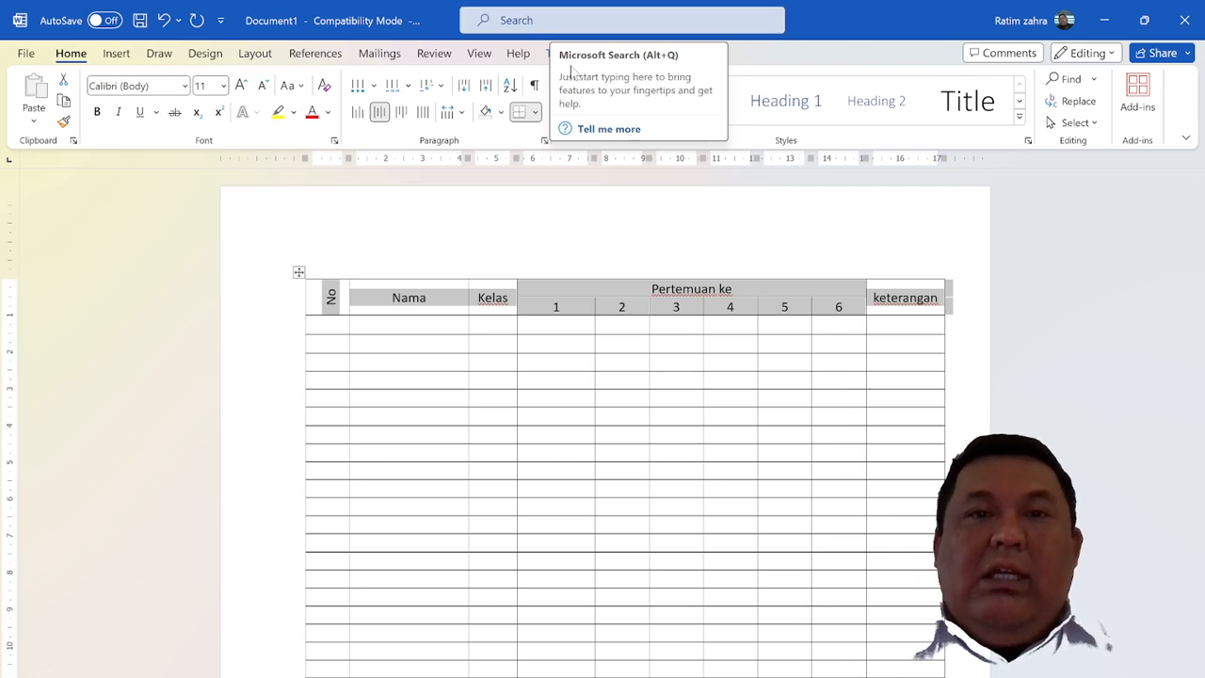
{"action": "left_click", "coordinate": [640, 53]}
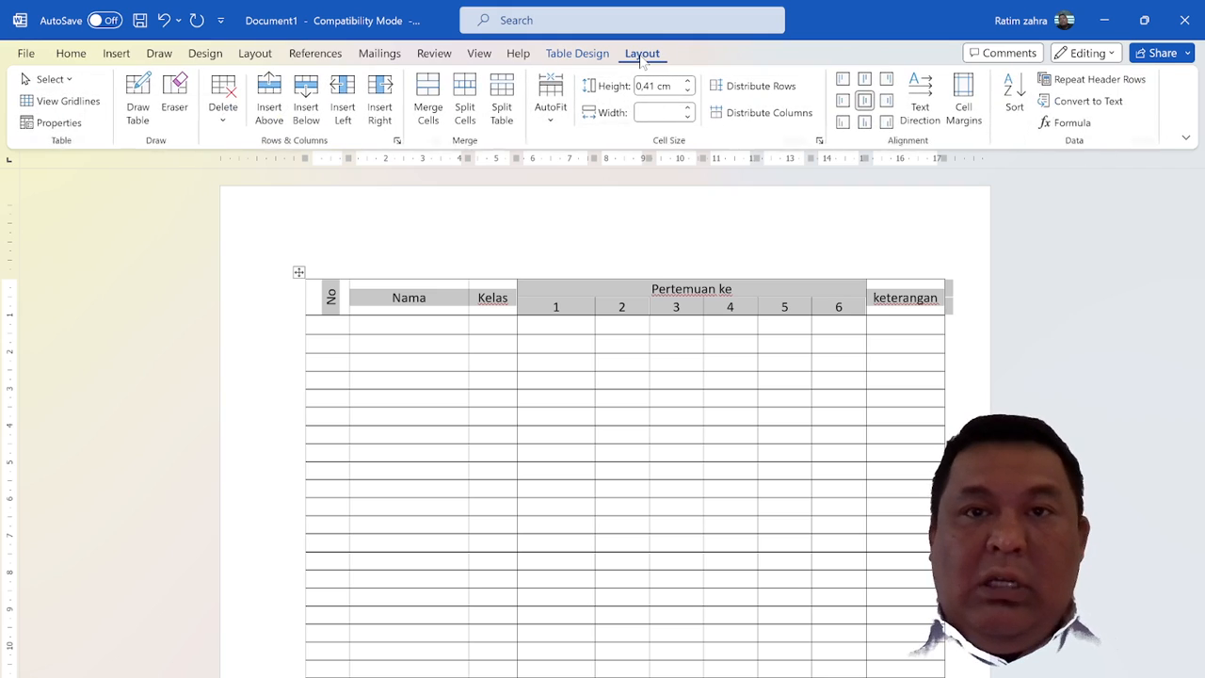
{"action": "left_click", "coordinate": [1089, 81]}
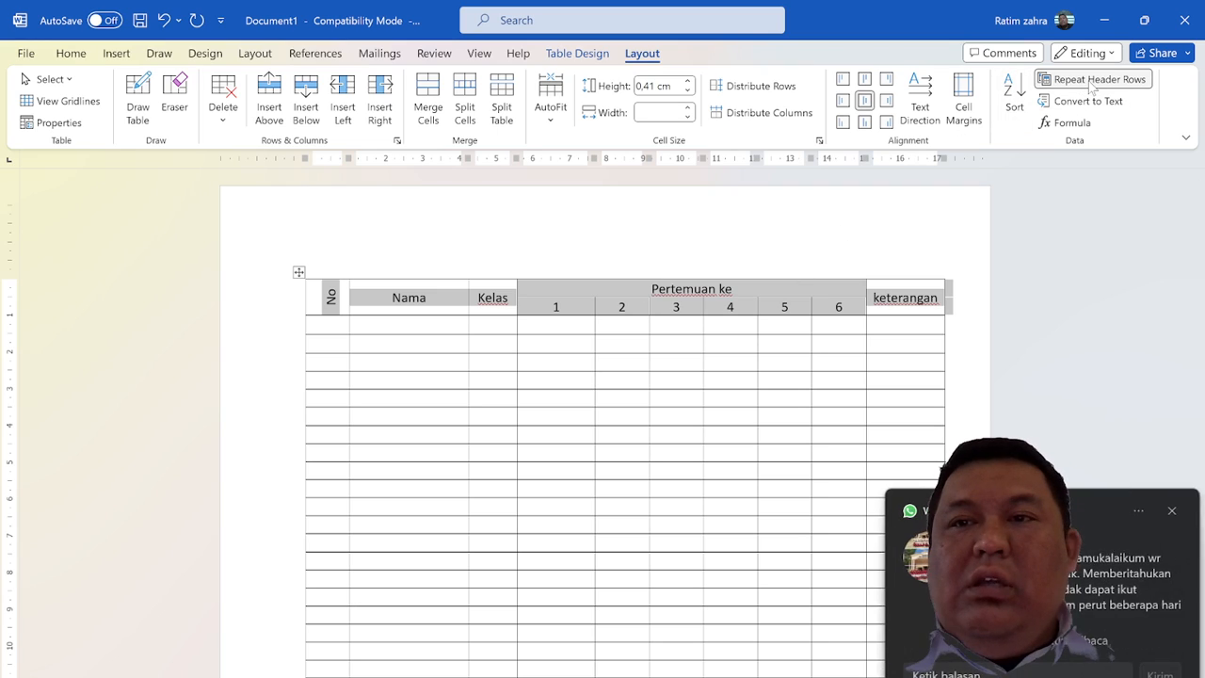
{"action": "left_click", "coordinate": [1170, 511]}
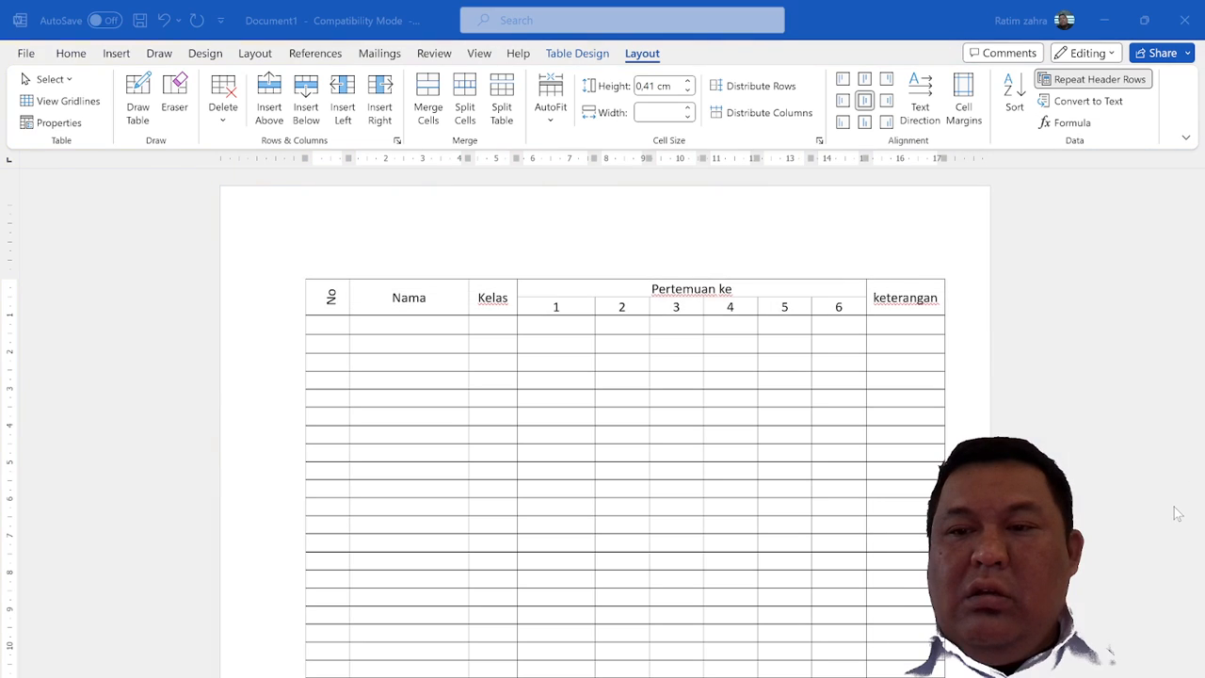
{"action": "scroll", "coordinate": [782, 462], "scroll_direction": "down", "scroll_amount": 4}
{"action": "scroll", "coordinate": [605, 423], "scroll_direction": "down", "scroll_amount": 5}
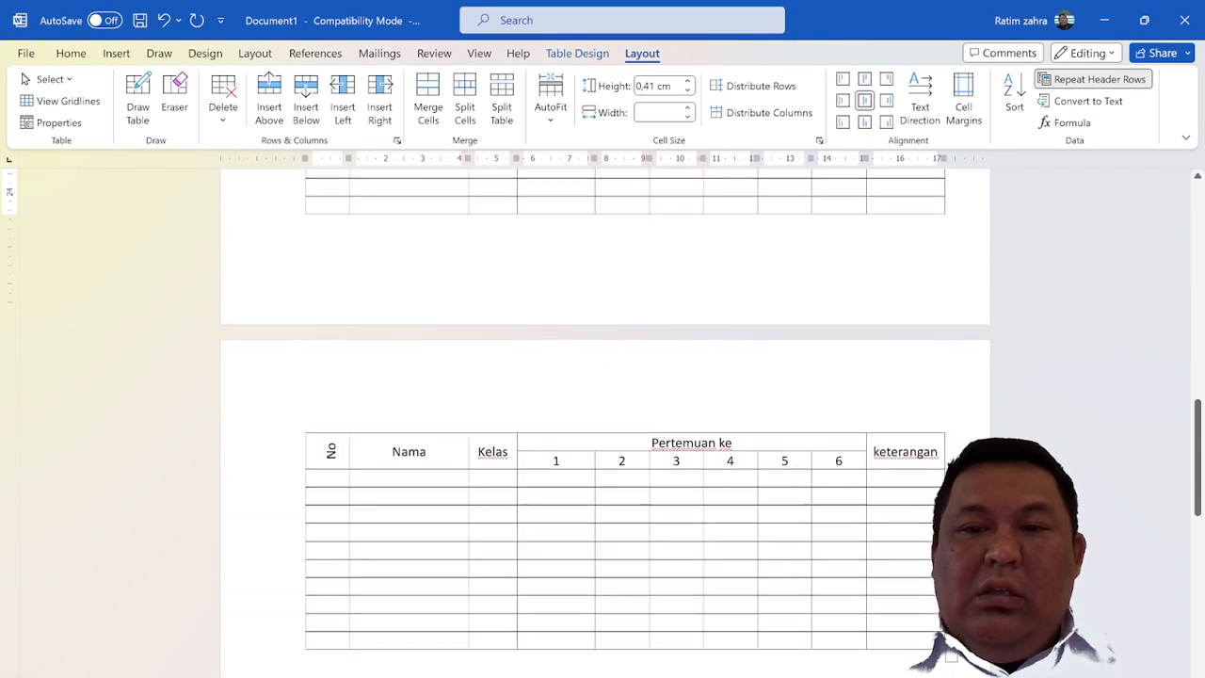
{"action": "left_click", "coordinate": [656, 460]}
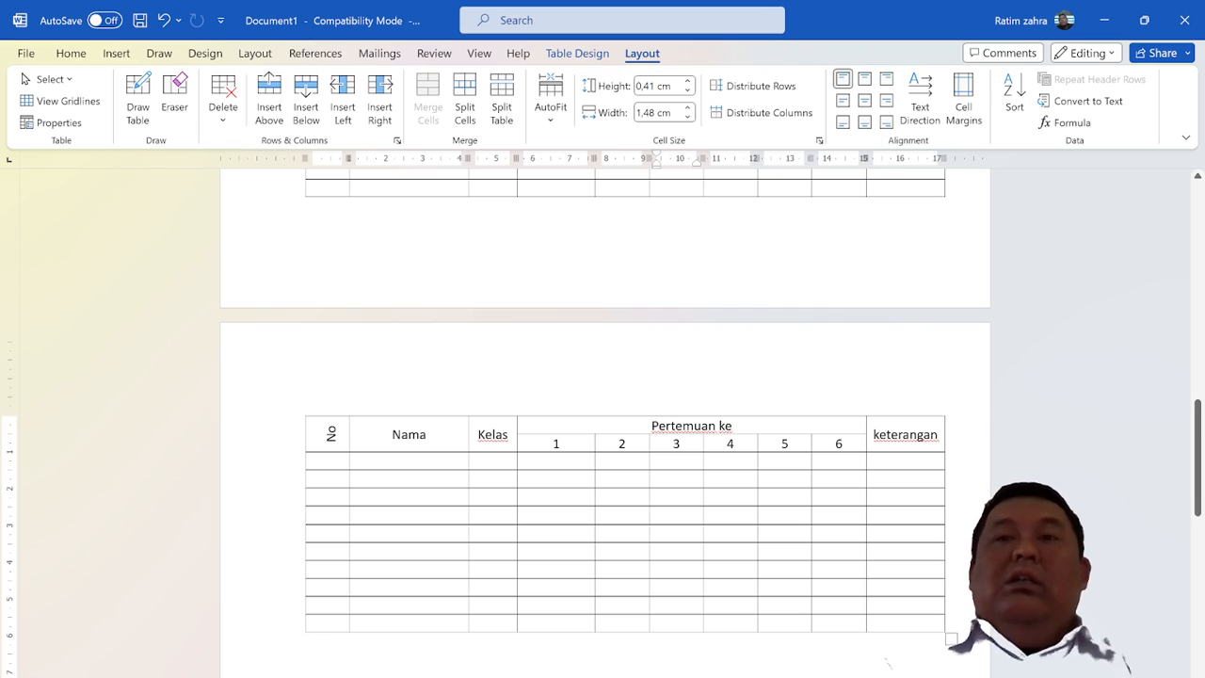
Shade both header rows, from "No" through "keterangan", light orange and check the repeated header on the second page
{"action": "scroll", "coordinate": [625, 424], "scroll_direction": "up", "scroll_amount": 6}
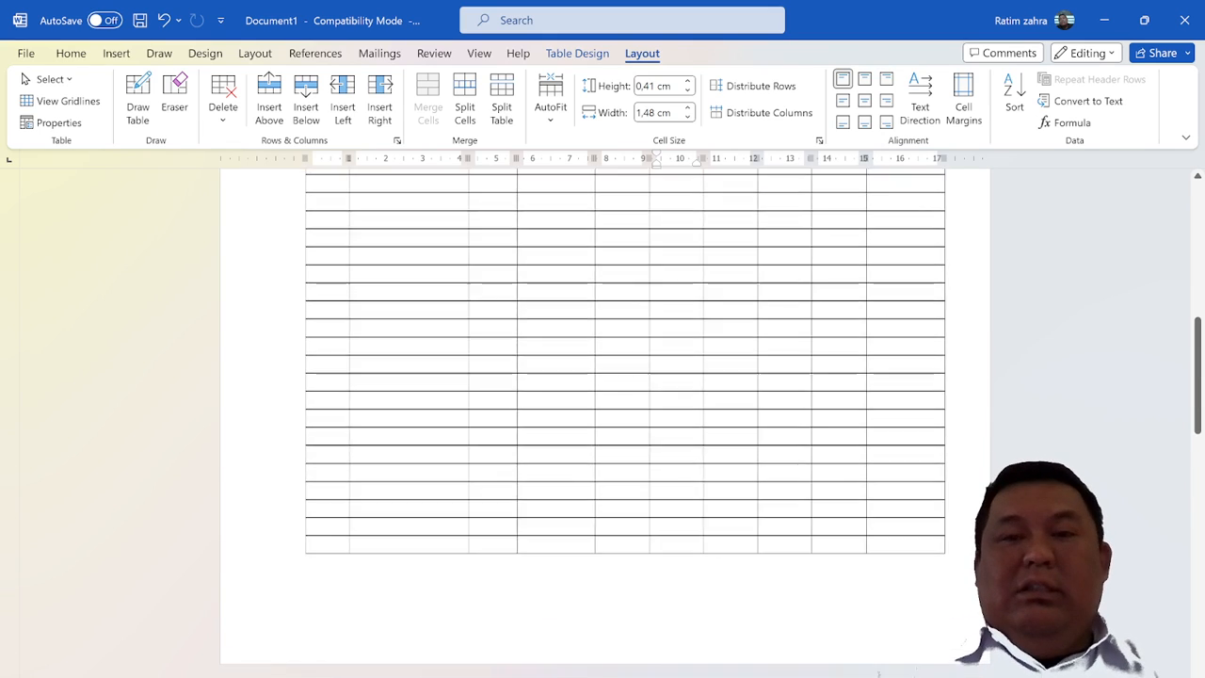
{"action": "scroll", "coordinate": [625, 423], "scroll_direction": "up", "scroll_amount": 4}
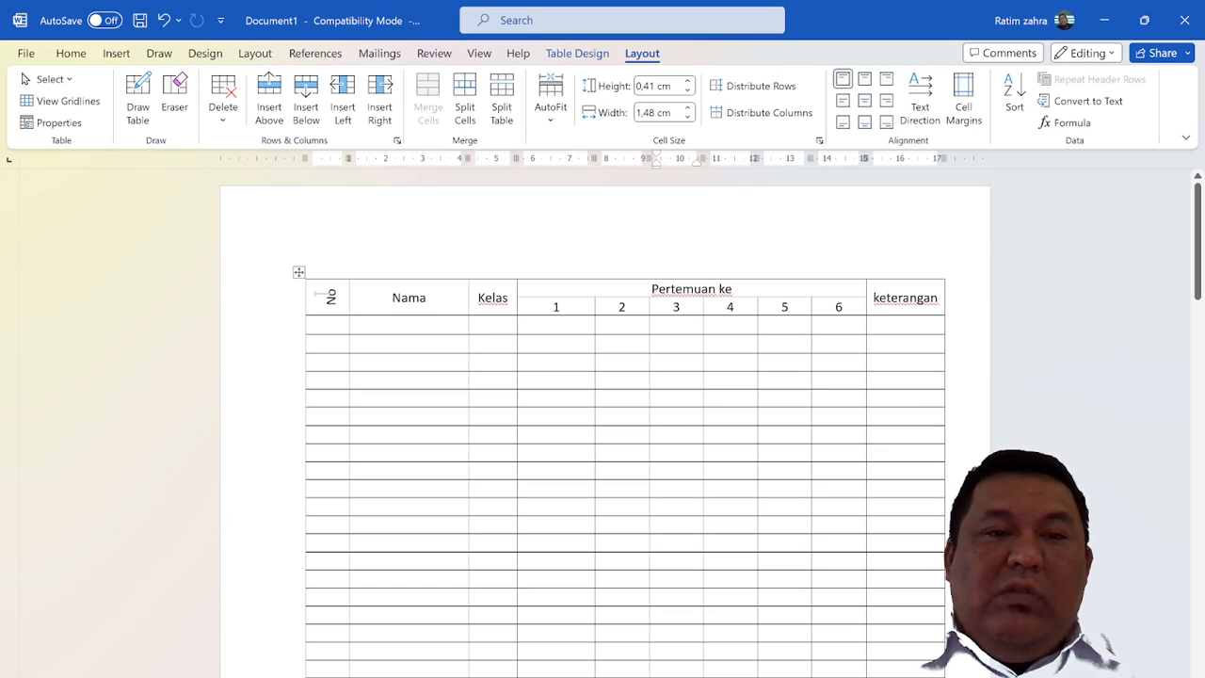
{"action": "left_click_drag", "start_coordinate": [320, 295], "coordinate": [869, 315]}
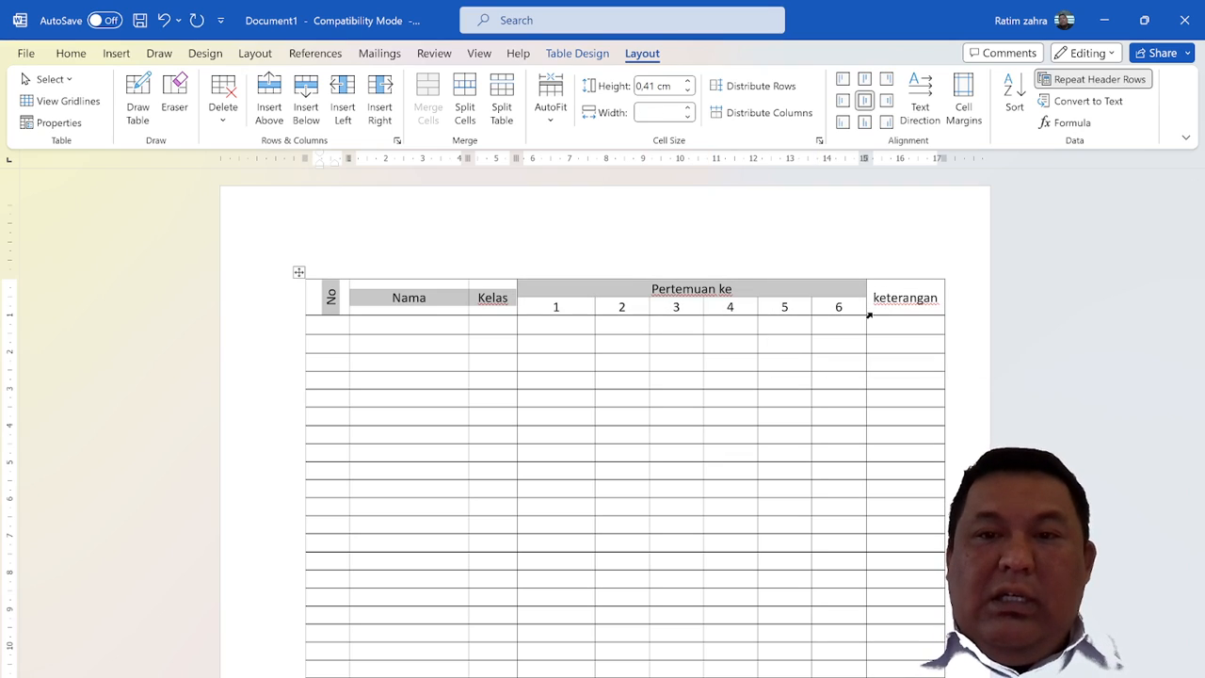
{"action": "key", "text": "shift+Left"}
{"action": "key", "text": "shift+Down"}
{"action": "key", "text": "shift+Down"}
{"action": "key", "text": "shift+Down"}
{"action": "key", "text": "shift+Down"}
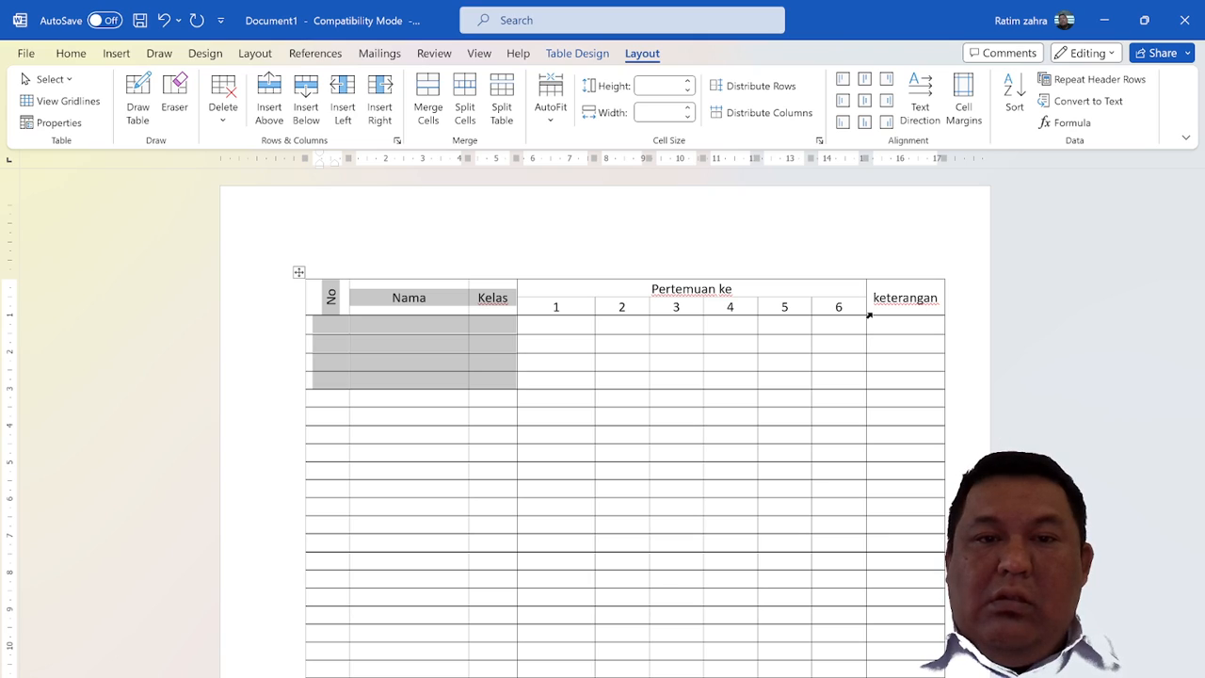
{"action": "key", "text": "shift+Right"}
{"action": "key", "text": "shift+Right"}
{"action": "key", "text": "shift+Down"}
{"action": "key", "text": "shift+Right"}
{"action": "key", "text": "shift+Right"}
{"action": "key", "text": "shift+Right"}
{"action": "key", "text": "shift+Right"}
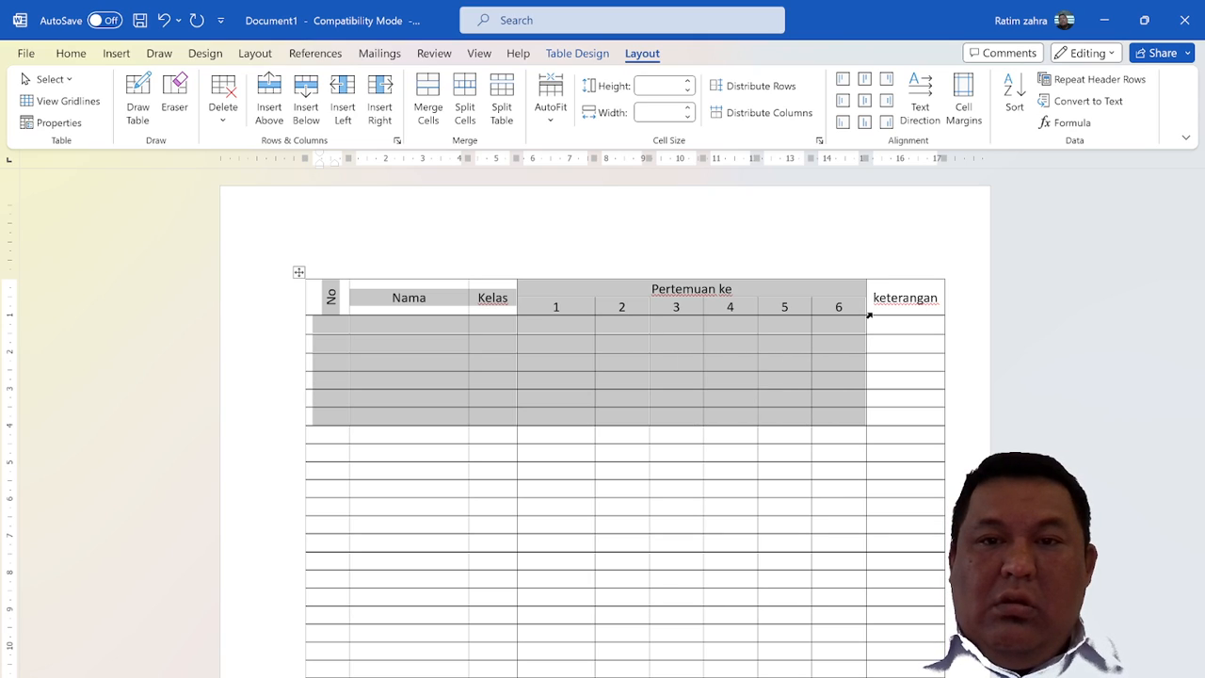
{"action": "key", "text": "shift+Right"}
{"action": "key", "text": "shift+Left"}
{"action": "key", "text": "shift+Left"}
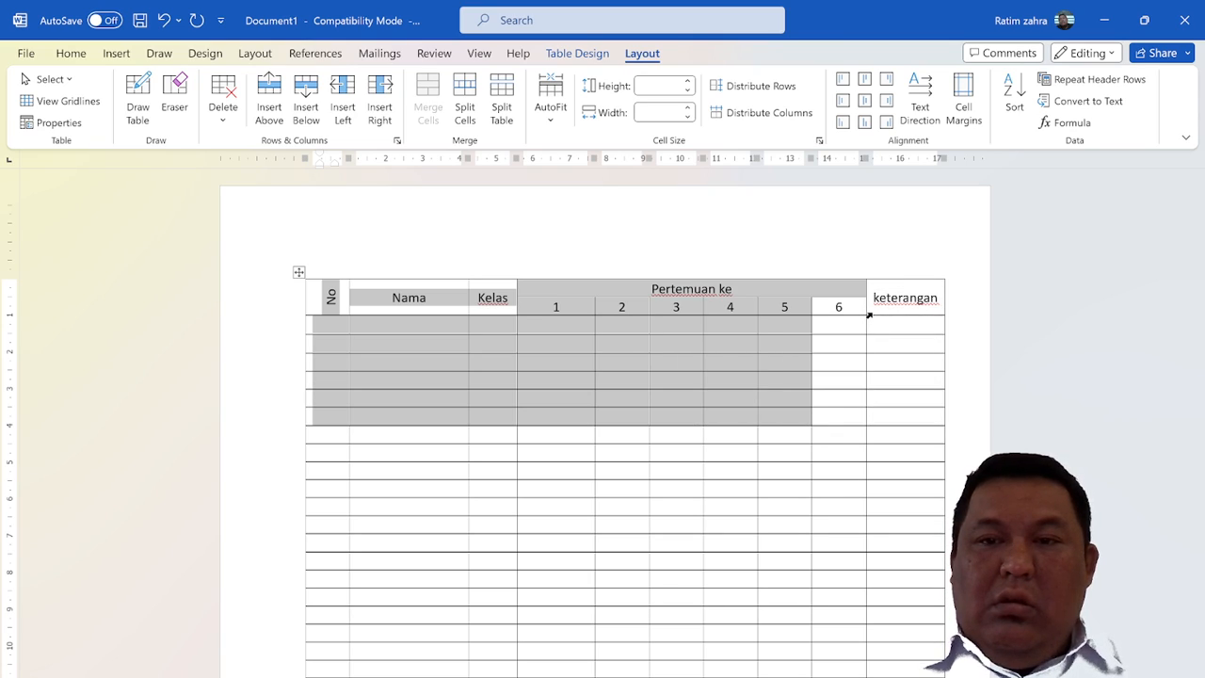
{"action": "key", "text": "shift+Right"}
{"action": "key", "text": "shift+Right"}
{"action": "key", "text": "shift+Up"}
{"action": "key", "text": "shift+Up"}
{"action": "key", "text": "shift+Up"}
{"action": "key", "text": "shift+Up"}
{"action": "key", "text": "shift+Up"}
{"action": "key", "text": "shift+Up"}
{"action": "key", "text": "shift+Up"}
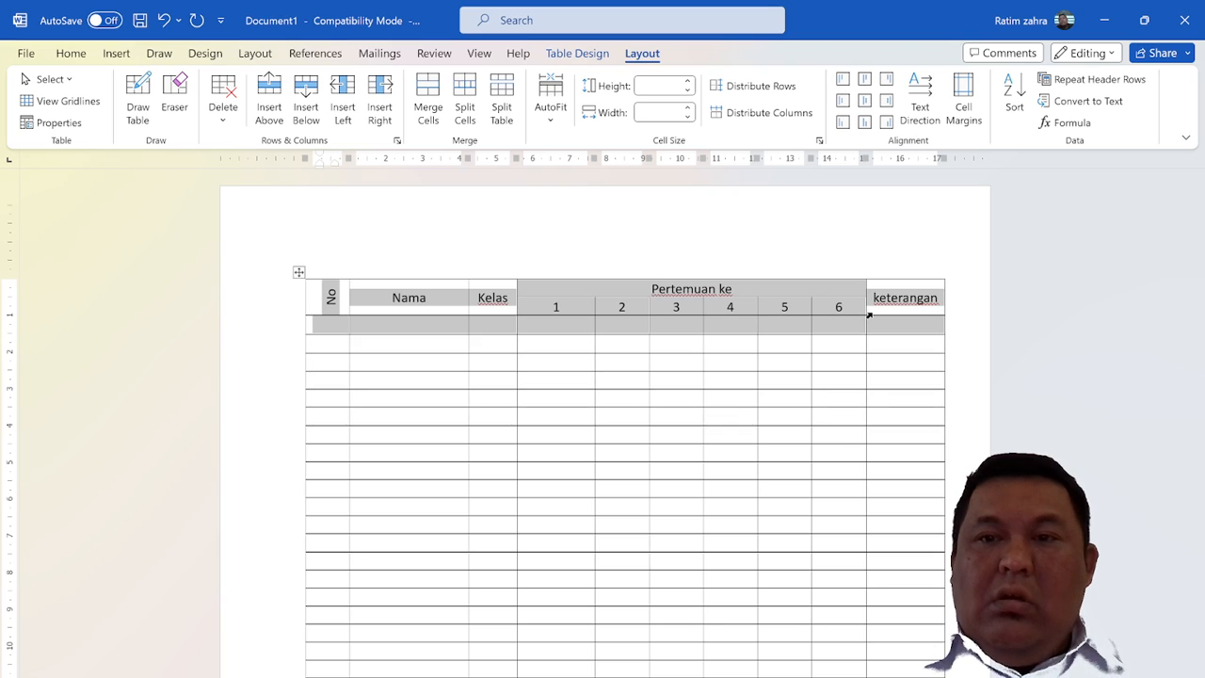
{"action": "key", "text": "shift+Down"}
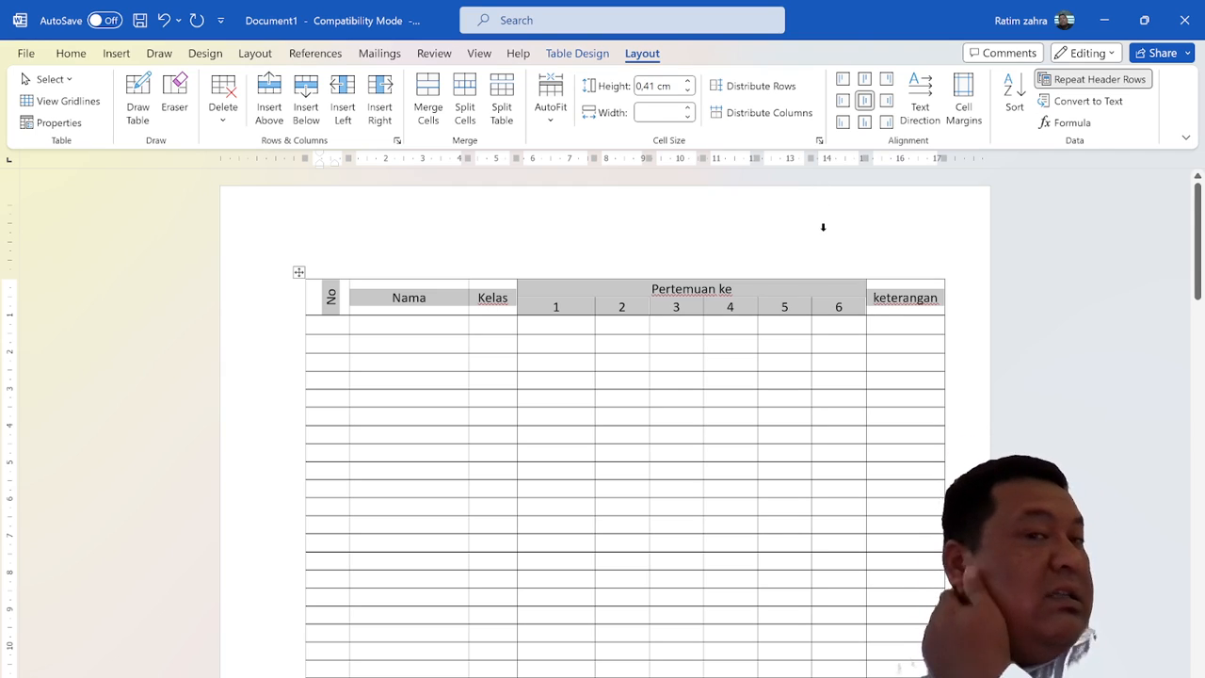
{"action": "left_click", "coordinate": [610, 52]}
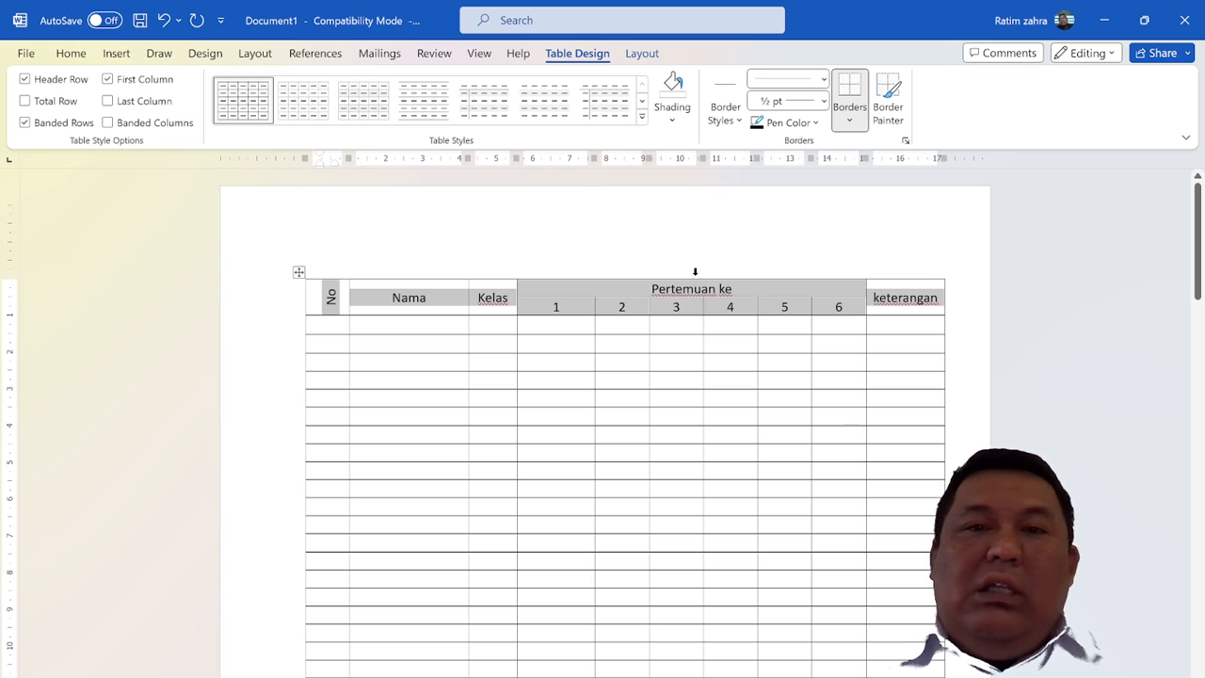
{"action": "left_click", "coordinate": [682, 125]}
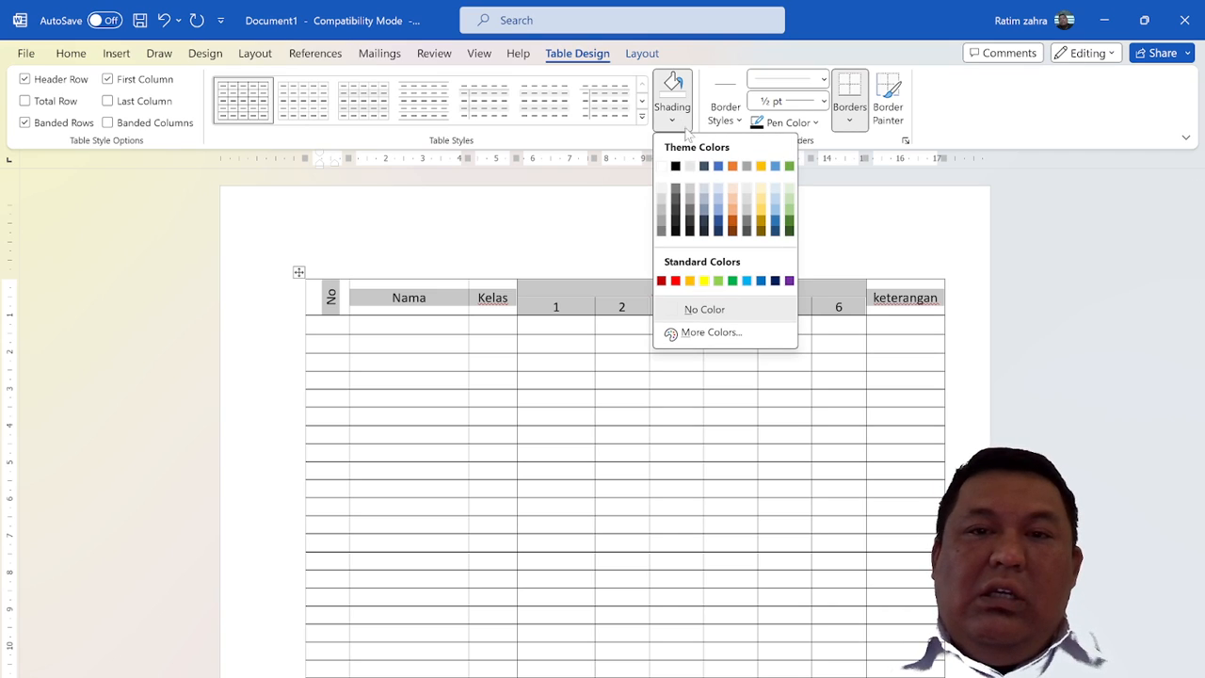
{"action": "left_click", "coordinate": [738, 203]}
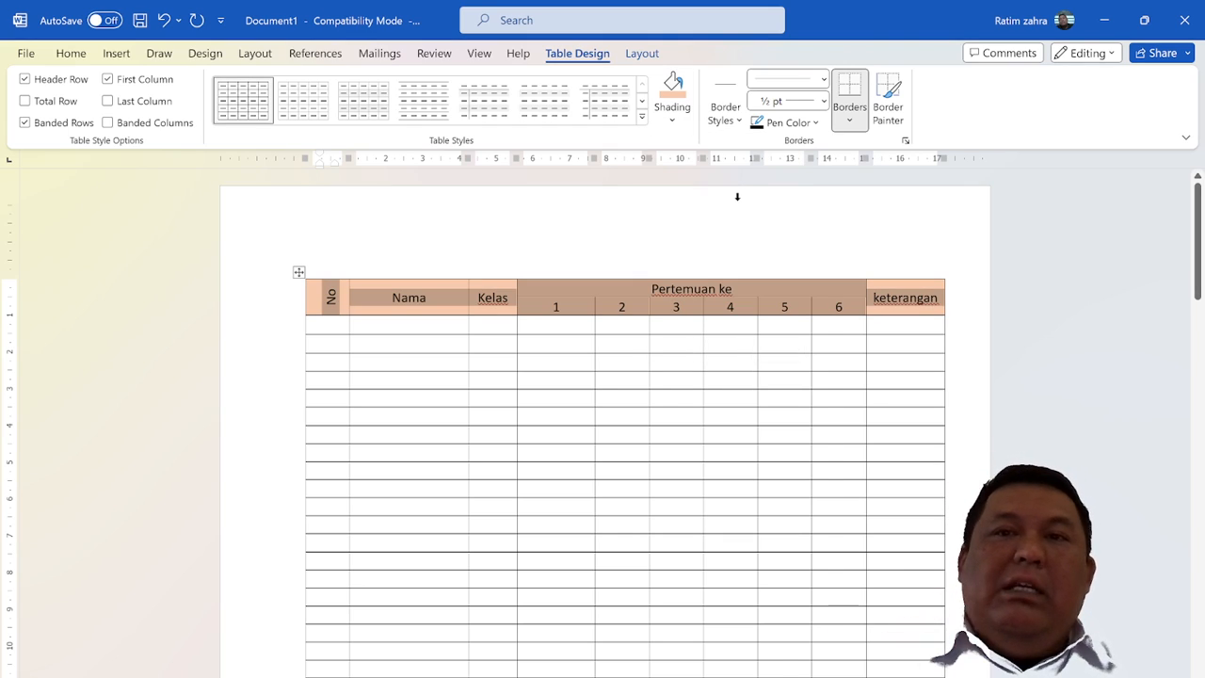
{"action": "scroll", "coordinate": [603, 424], "scroll_direction": "down", "scroll_amount": 6}
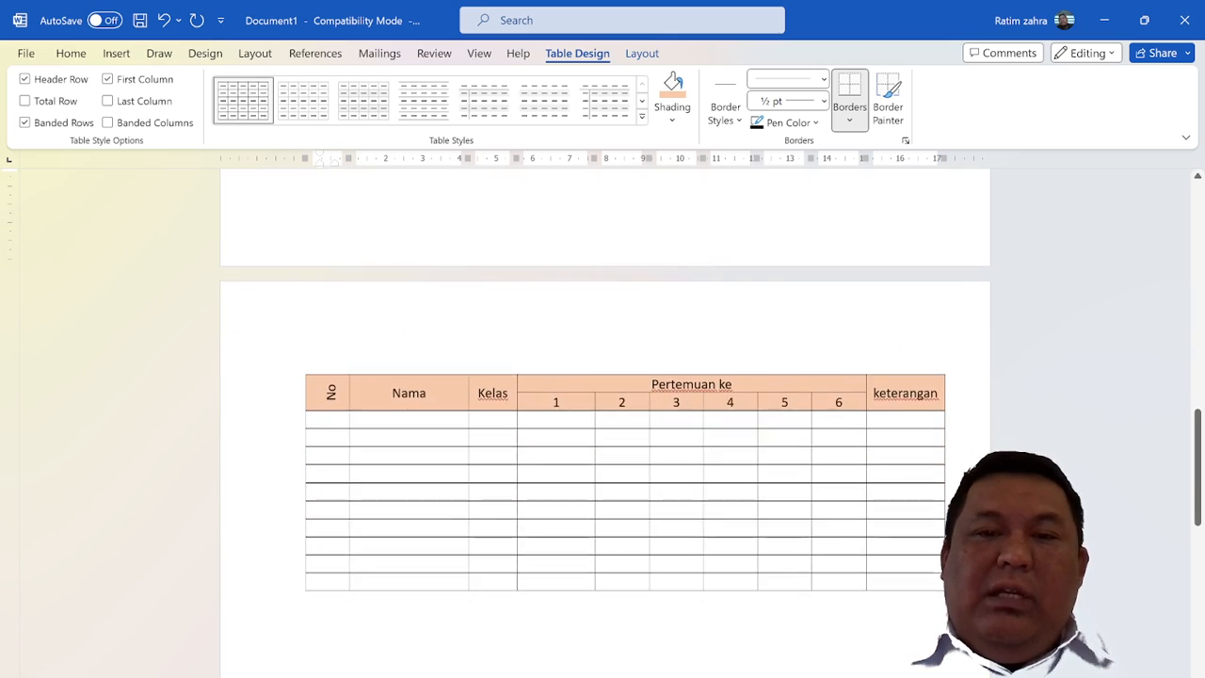
{"action": "scroll", "coordinate": [602, 423], "scroll_direction": "down", "scroll_amount": 4}
{"action": "scroll", "coordinate": [602, 423], "scroll_direction": "up", "scroll_amount": 1}
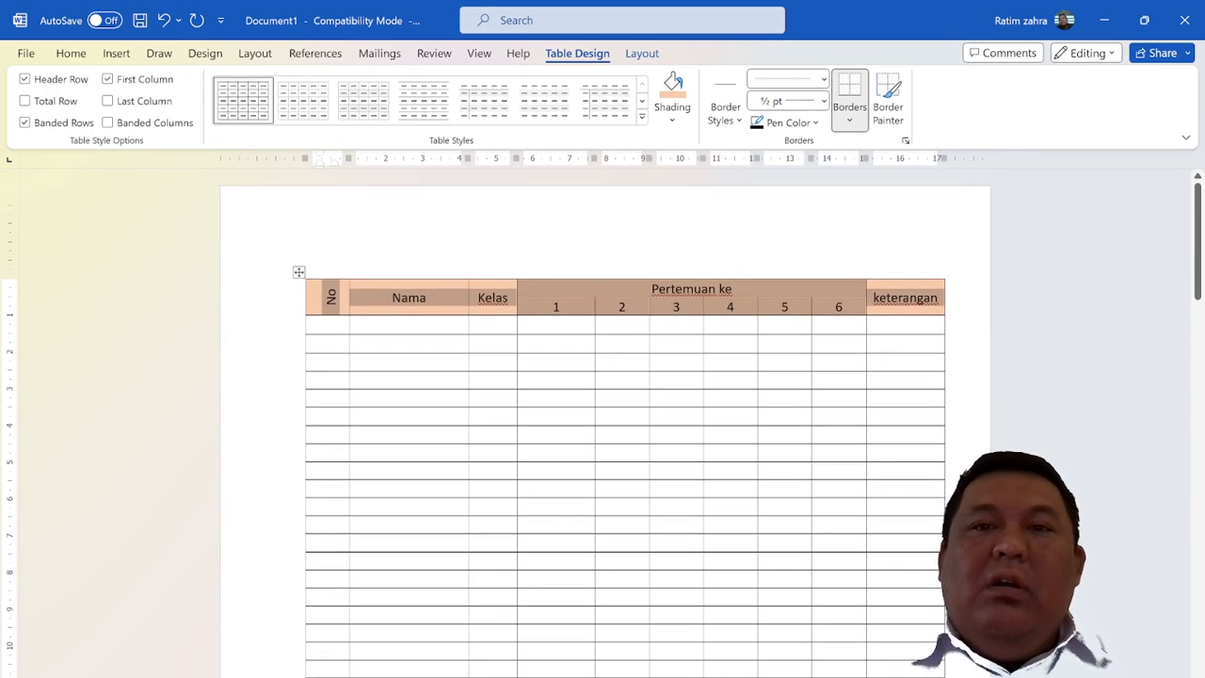
Choose the solid black 1 ½ pt theme border style and leave the border painter
{"action": "left_click", "coordinate": [740, 120]}
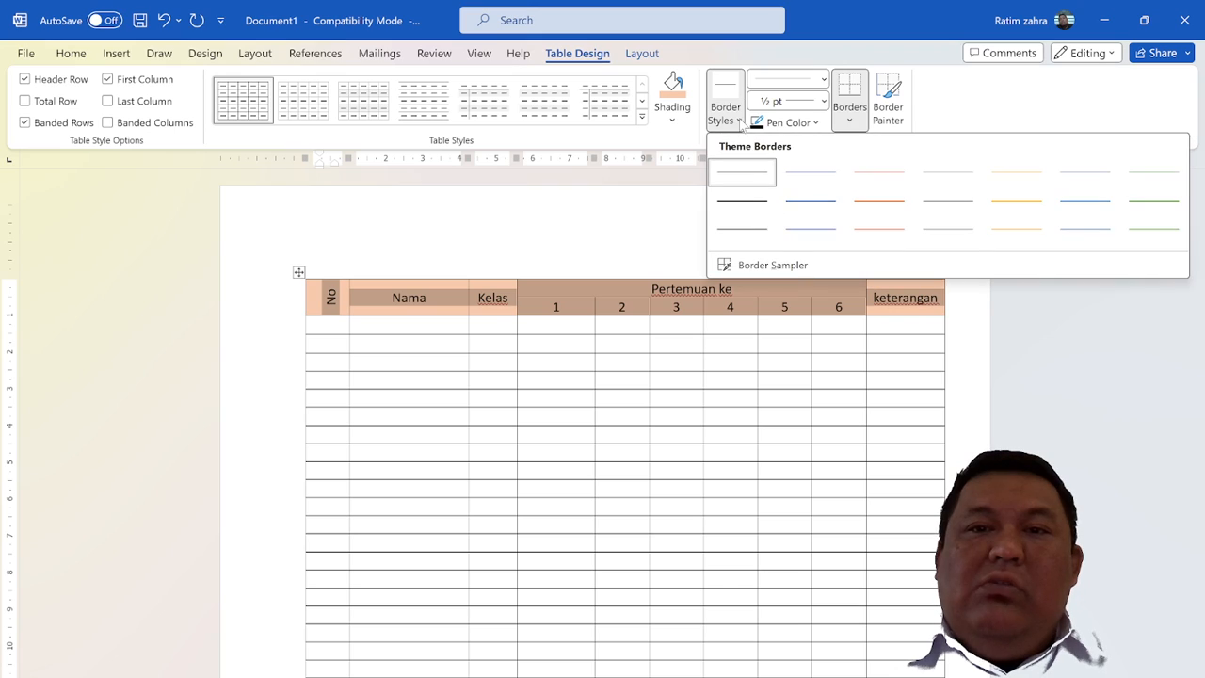
{"action": "left_click", "coordinate": [740, 200]}
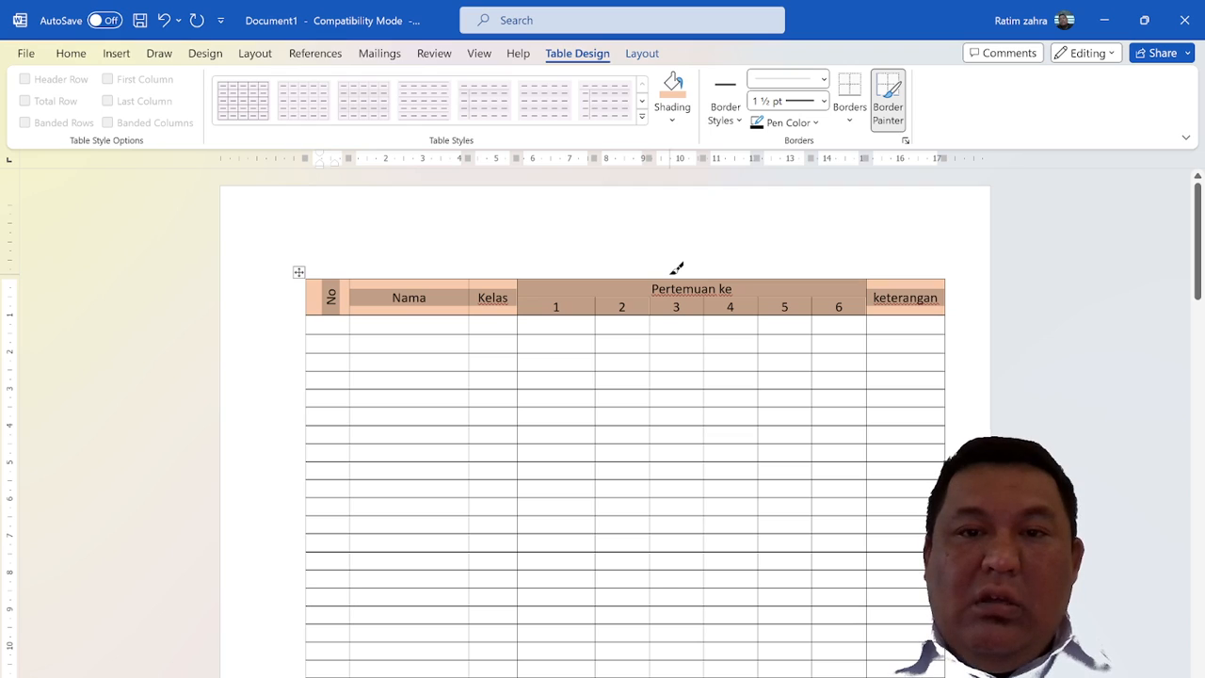
{"action": "key", "text": "Escape"}
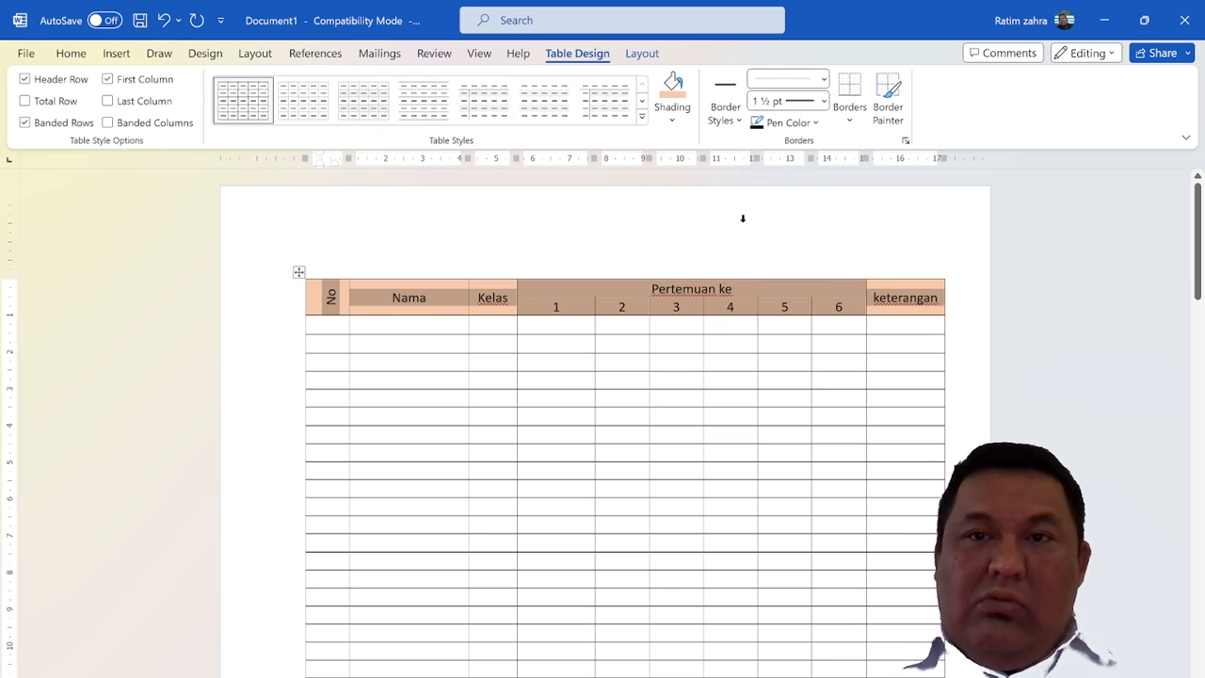
Open the Borders and Shading settings for the selected header rows and dismiss them
{"action": "left_click", "coordinate": [850, 121]}
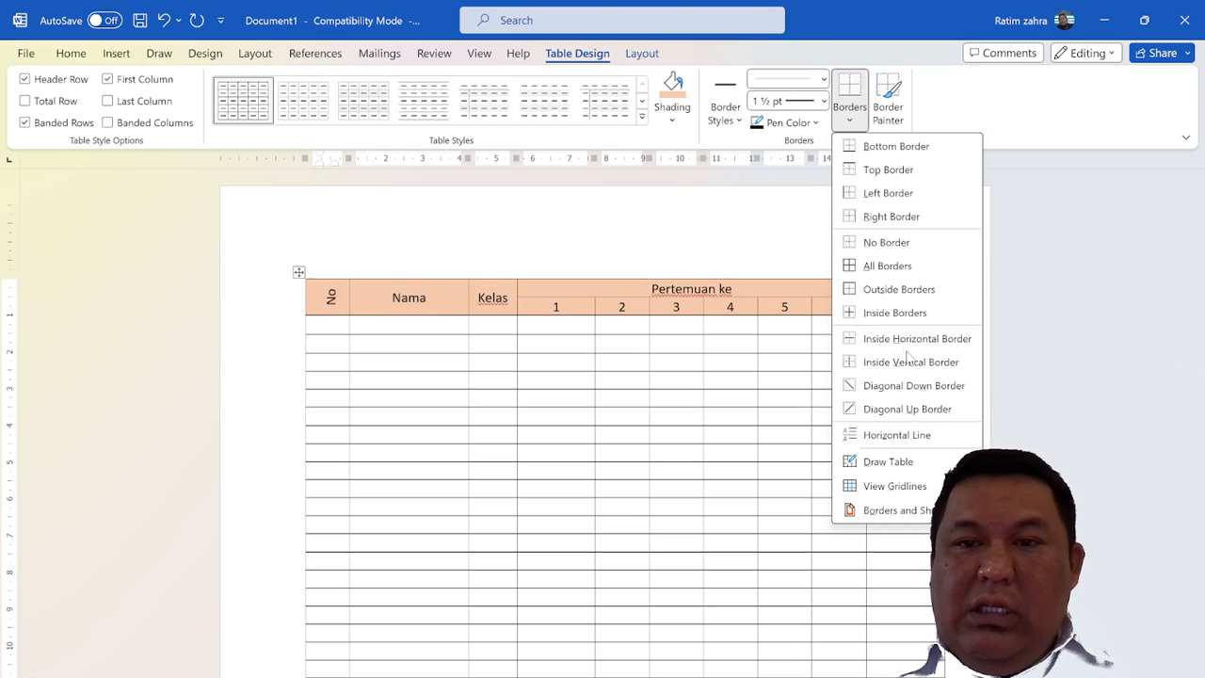
{"action": "left_click", "coordinate": [899, 510]}
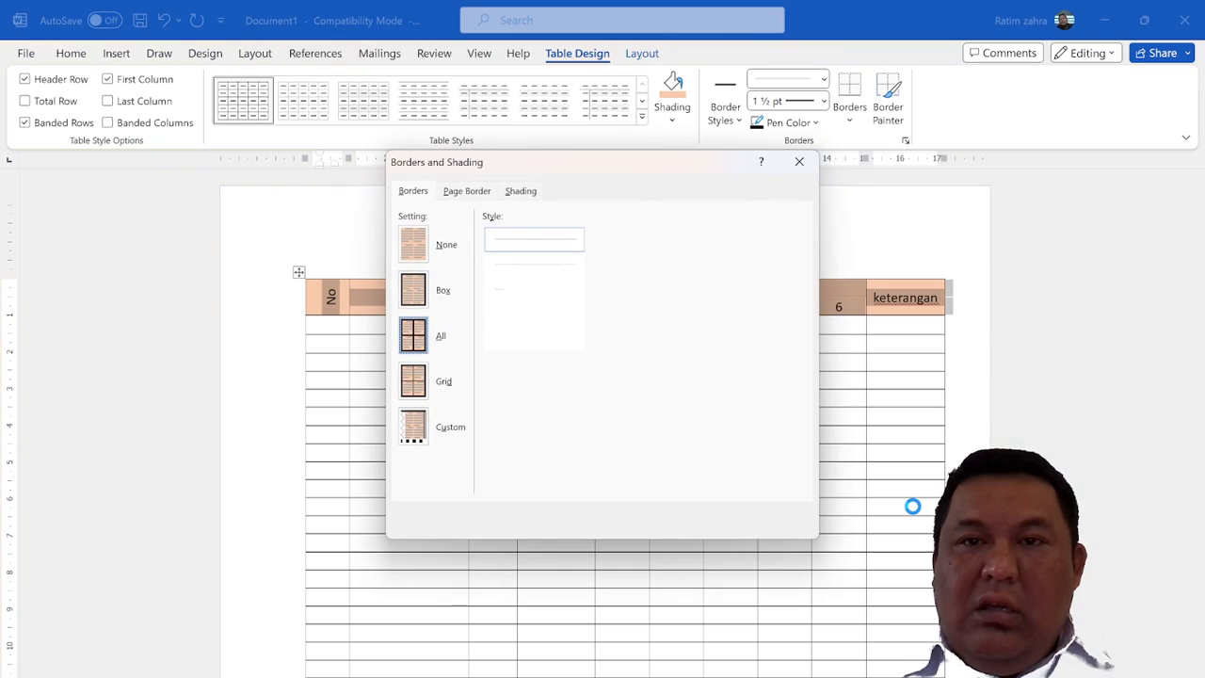
{"action": "left_click", "coordinate": [782, 522]}
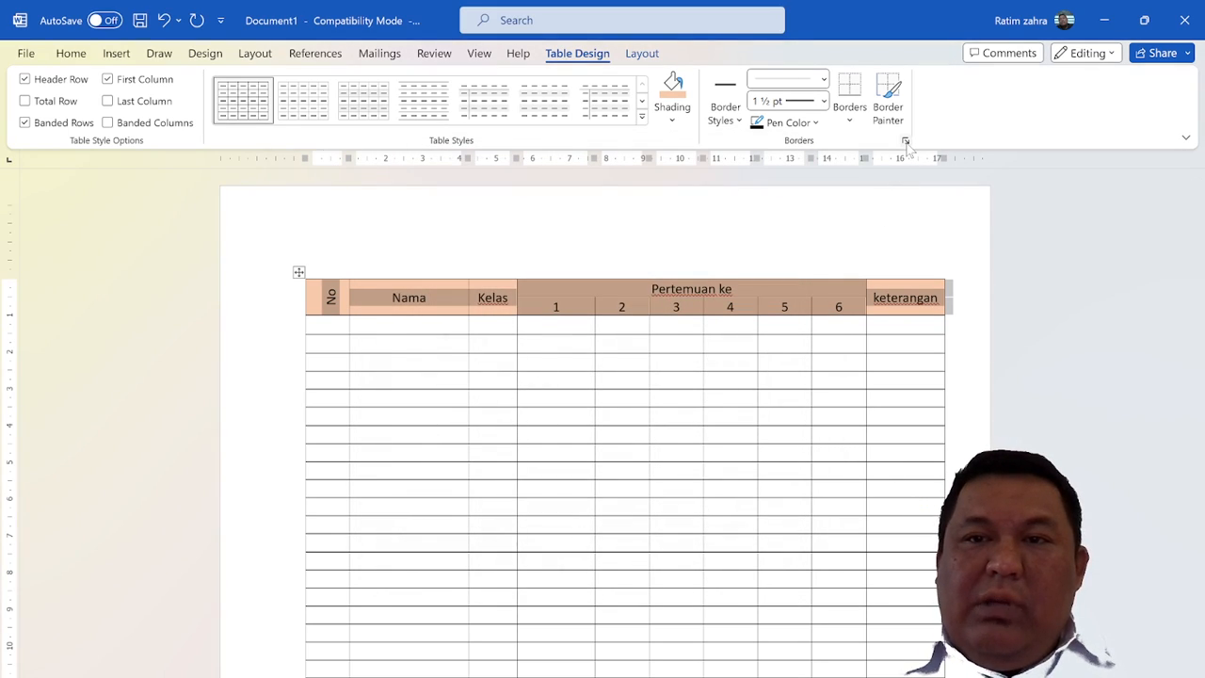
Open Borders and Shading for the selected header rows and choose a custom solid border 1 ½ pt wide
{"action": "left_click", "coordinate": [905, 141]}
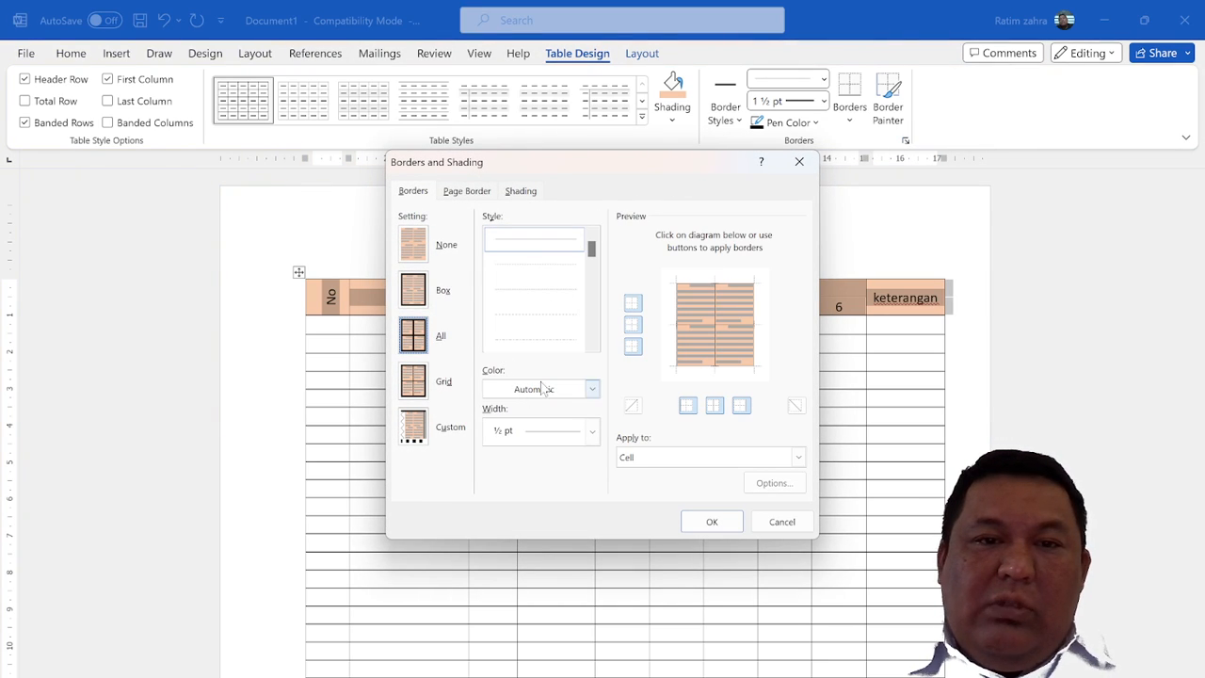
{"action": "mouse_move", "coordinate": [591, 252]}
{"action": "left_mouse_down"}
{"action": "mouse_move", "coordinate": [591, 328]}
{"action": "mouse_move", "coordinate": [578, 223]}
{"action": "left_mouse_up"}
{"action": "left_click", "coordinate": [591, 431]}
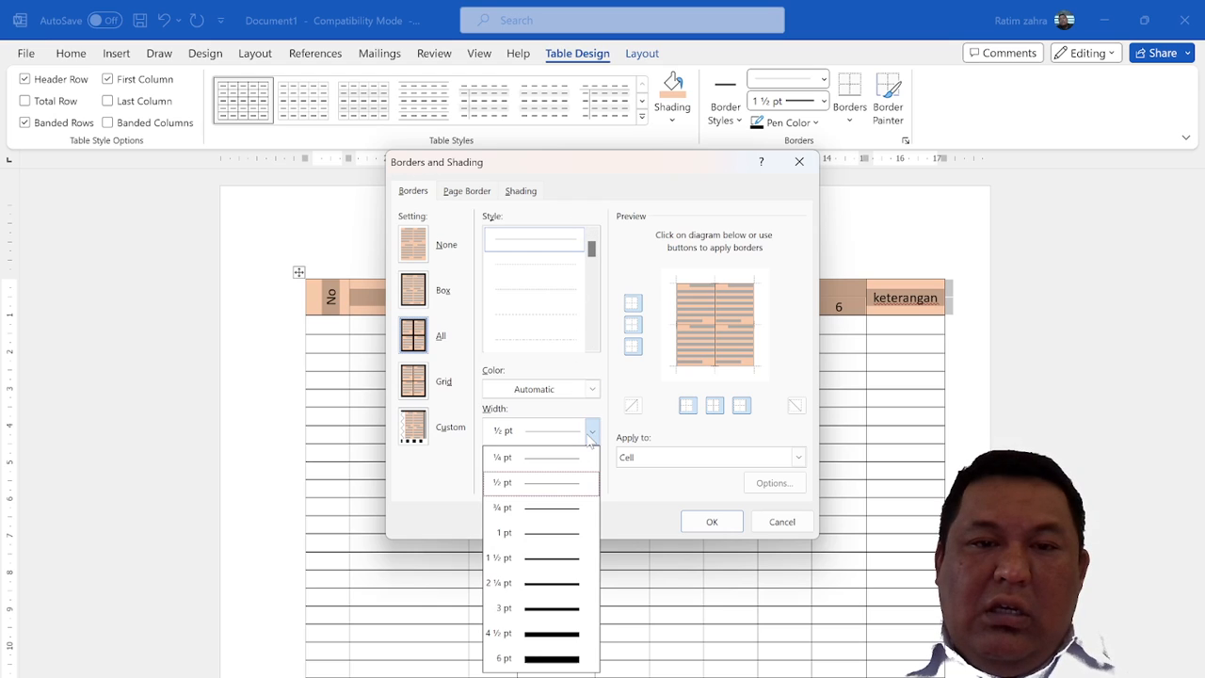
{"action": "left_click", "coordinate": [570, 559]}
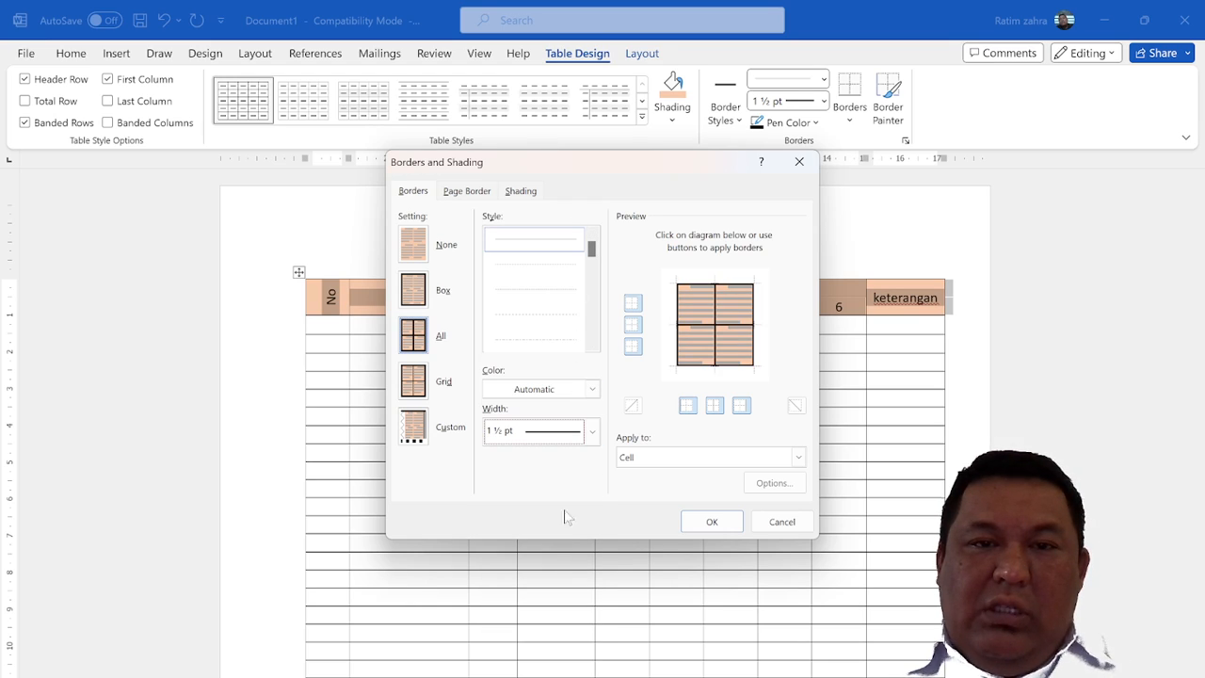
{"action": "left_click", "coordinate": [542, 266]}
{"action": "left_click", "coordinate": [558, 242]}
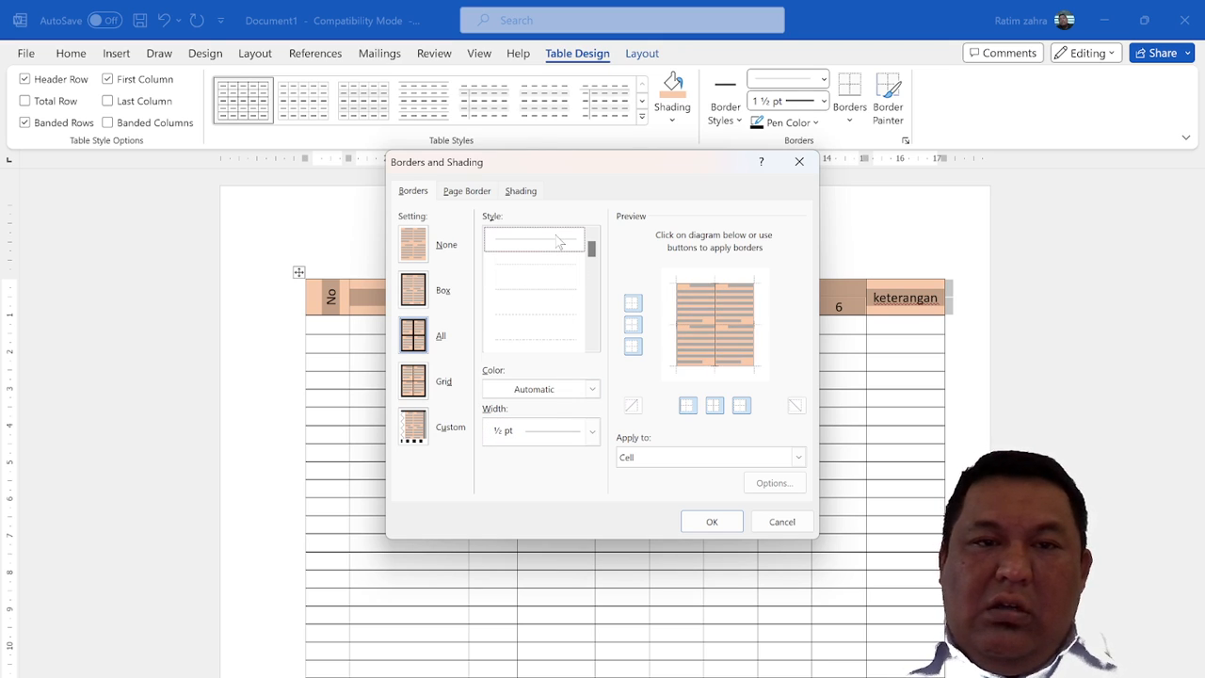
{"action": "left_click", "coordinate": [416, 431]}
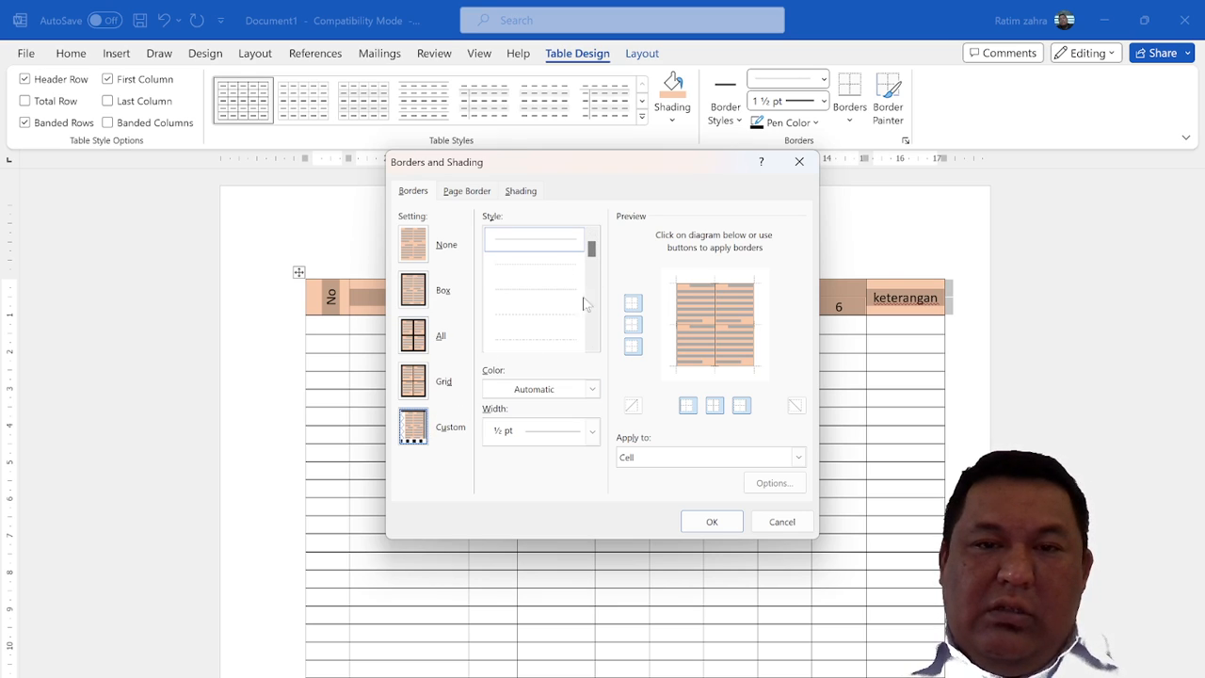
{"action": "scroll", "coordinate": [593, 256], "scroll_direction": "down", "scroll_amount": 5}
{"action": "scroll", "coordinate": [592, 256], "scroll_direction": "up", "scroll_amount": 5}
{"action": "left_click", "coordinate": [591, 430]}
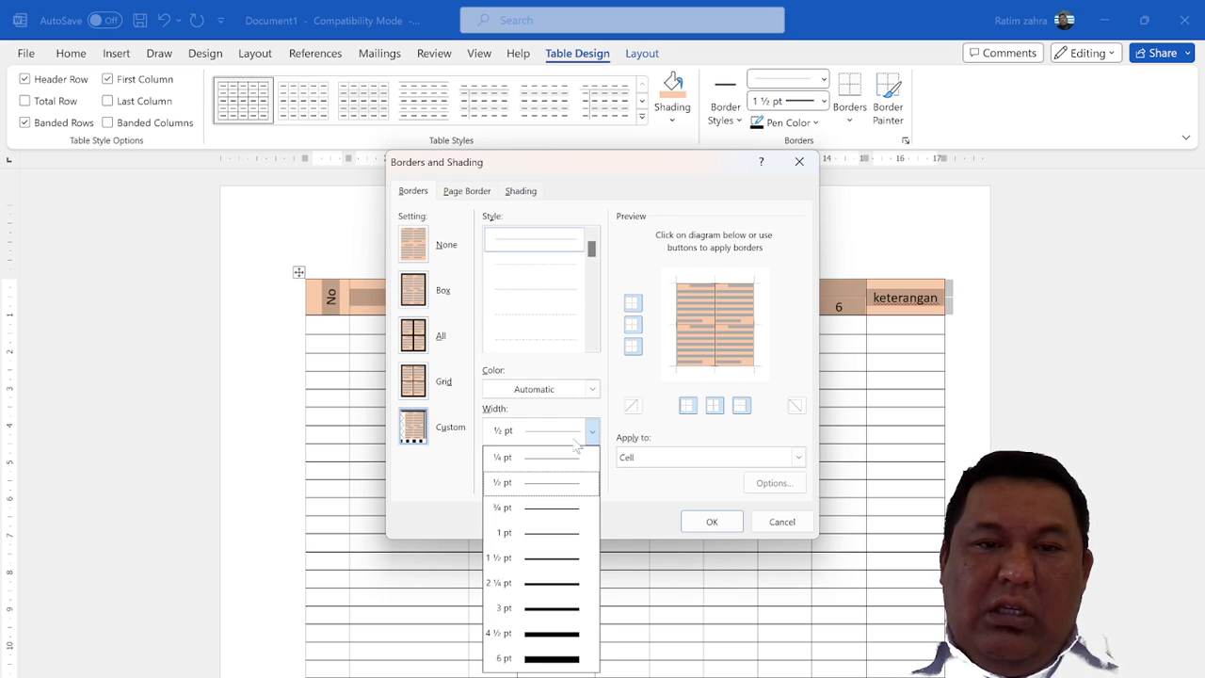
{"action": "left_click", "coordinate": [558, 556]}
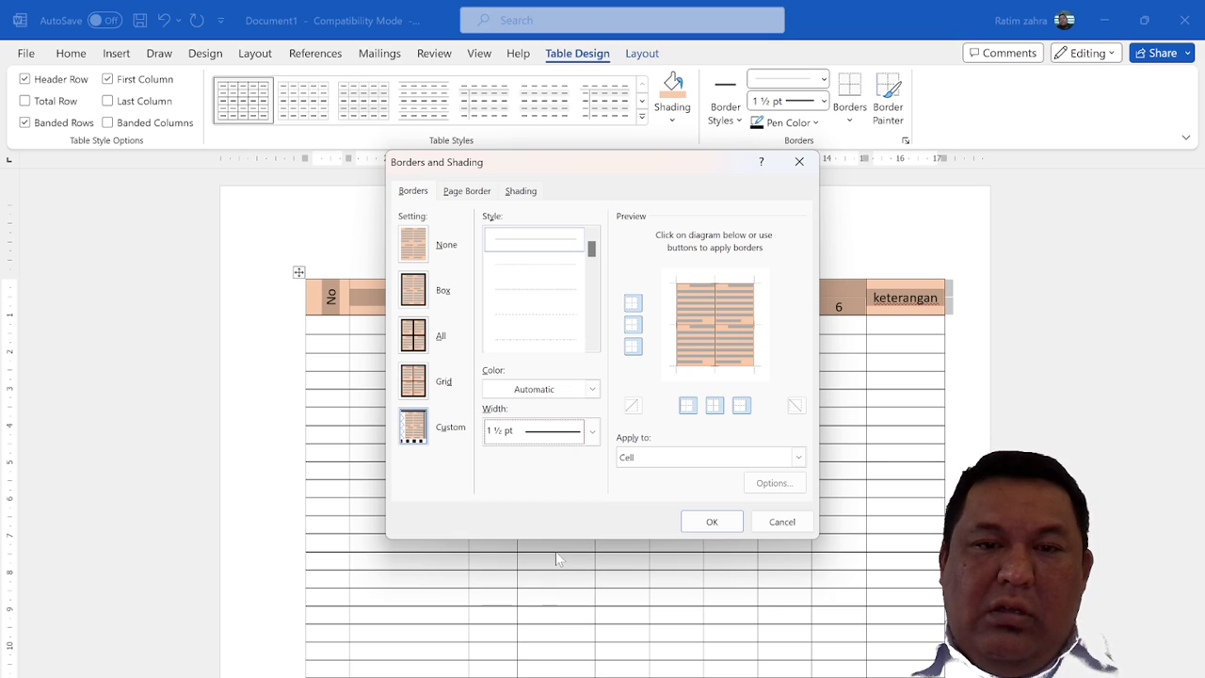
Apply the 1 ½ pt line to the four outer edges of the header block, keeping the inner lines thin
{"action": "left_click", "coordinate": [690, 285]}
{"action": "left_click", "coordinate": [678, 310]}
{"action": "left_click", "coordinate": [701, 367]}
{"action": "left_click", "coordinate": [753, 345]}
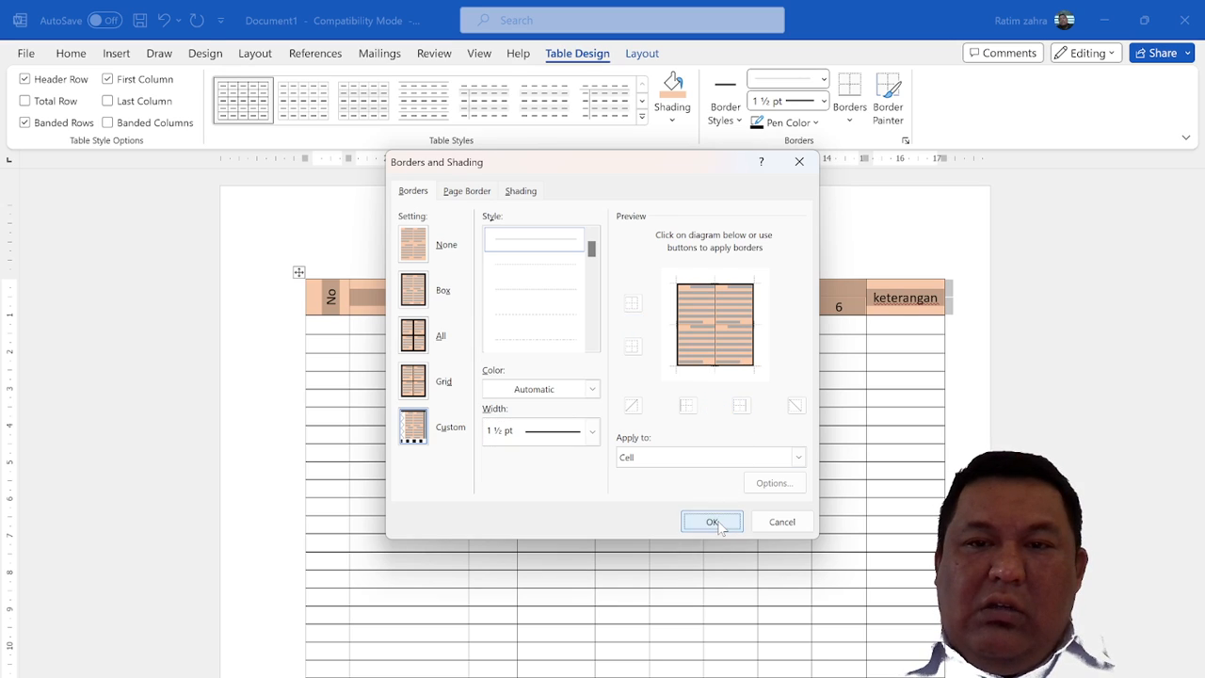
{"action": "left_click", "coordinate": [712, 521]}
{"action": "left_click", "coordinate": [602, 419]}
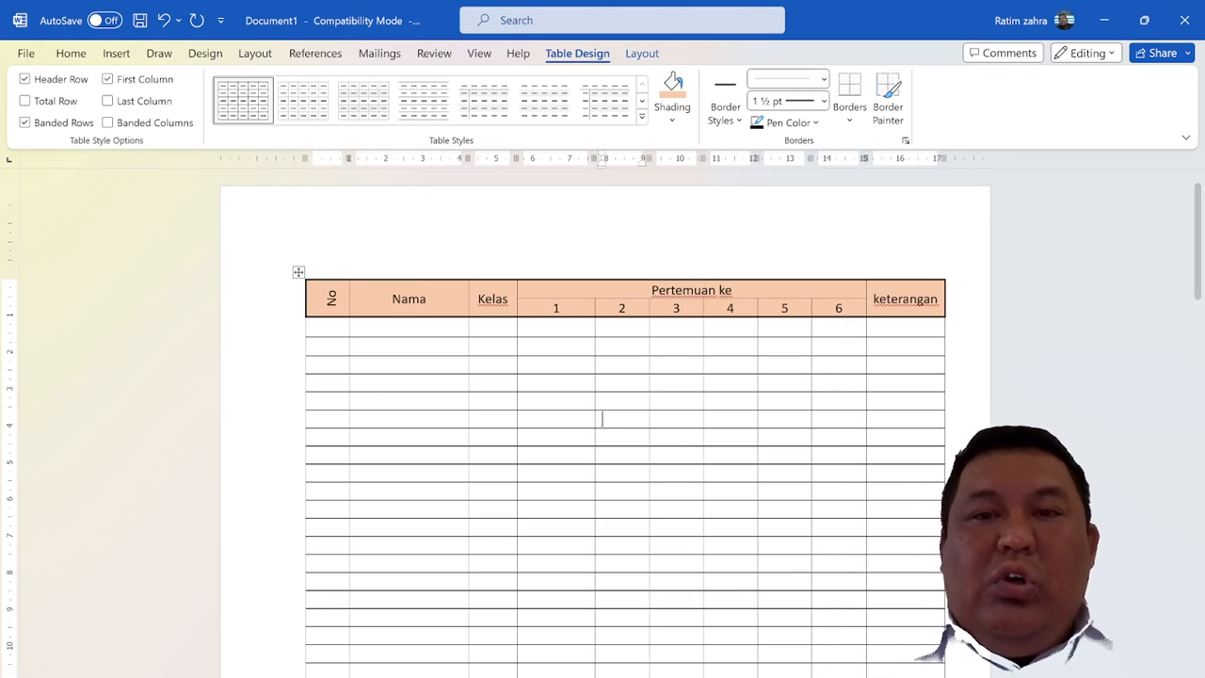
View the Borders and Shading settings for the whole table and dismiss them
{"action": "left_click", "coordinate": [904, 141]}
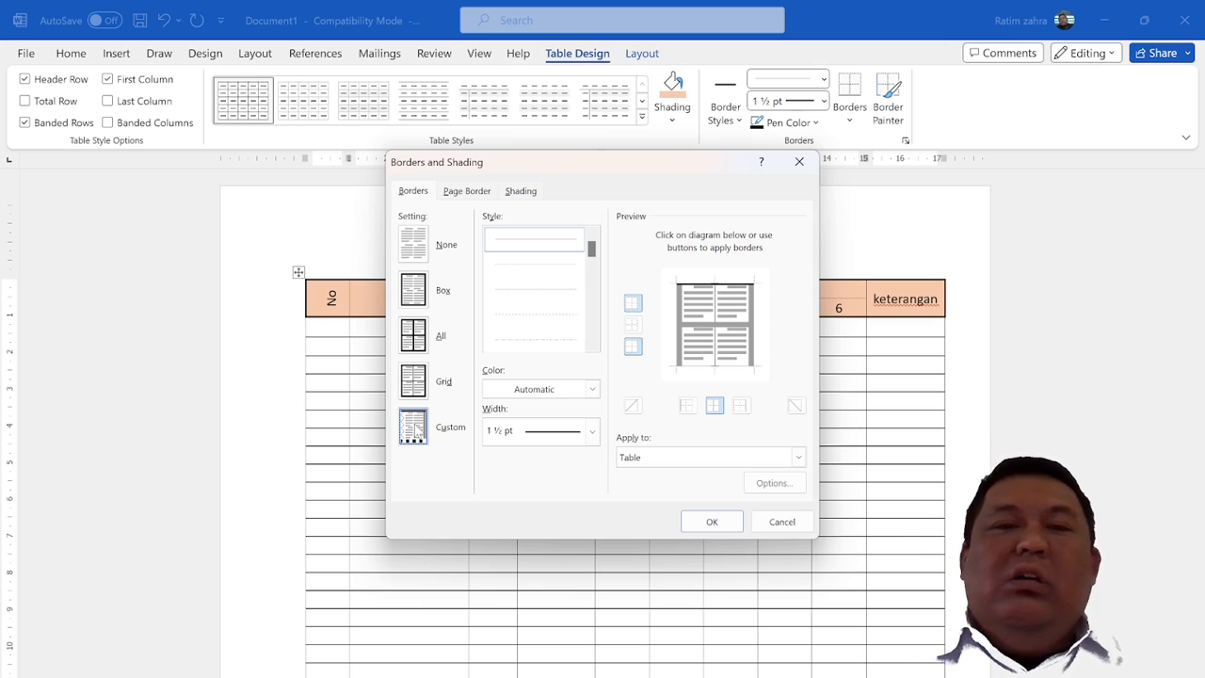
{"action": "left_click", "coordinate": [782, 523]}
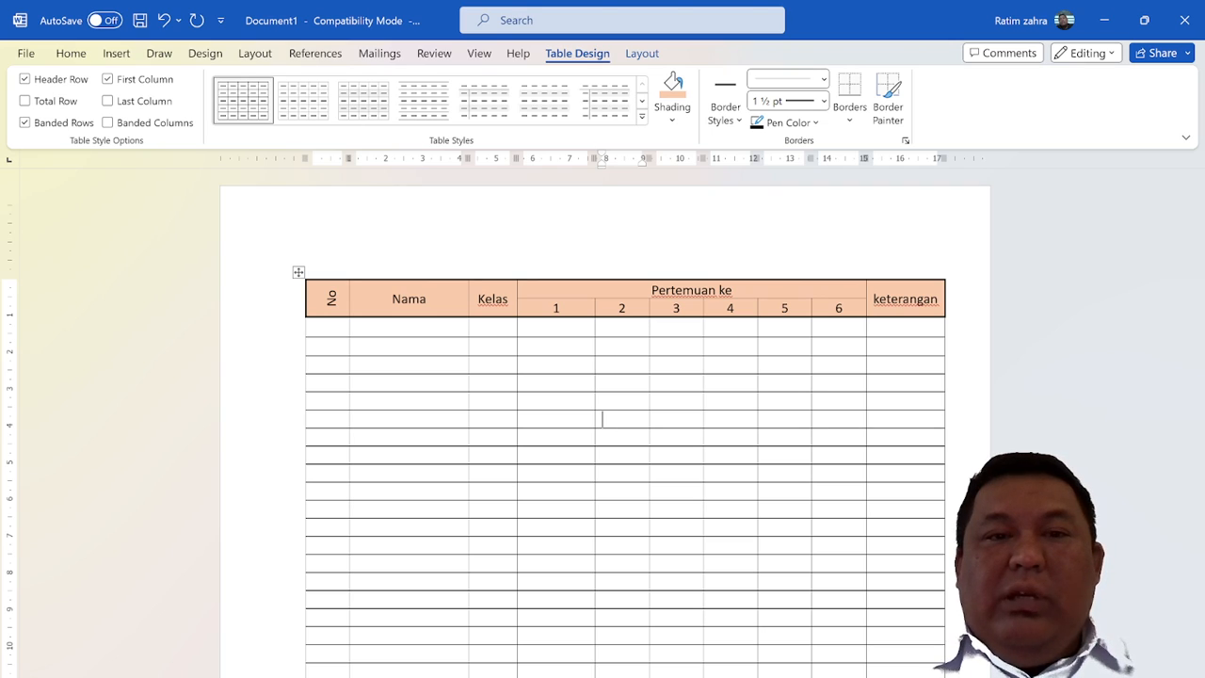
Try the Grid Table 4 - Accent 6 style on the whole table and undo it
{"action": "left_click", "coordinate": [298, 271]}
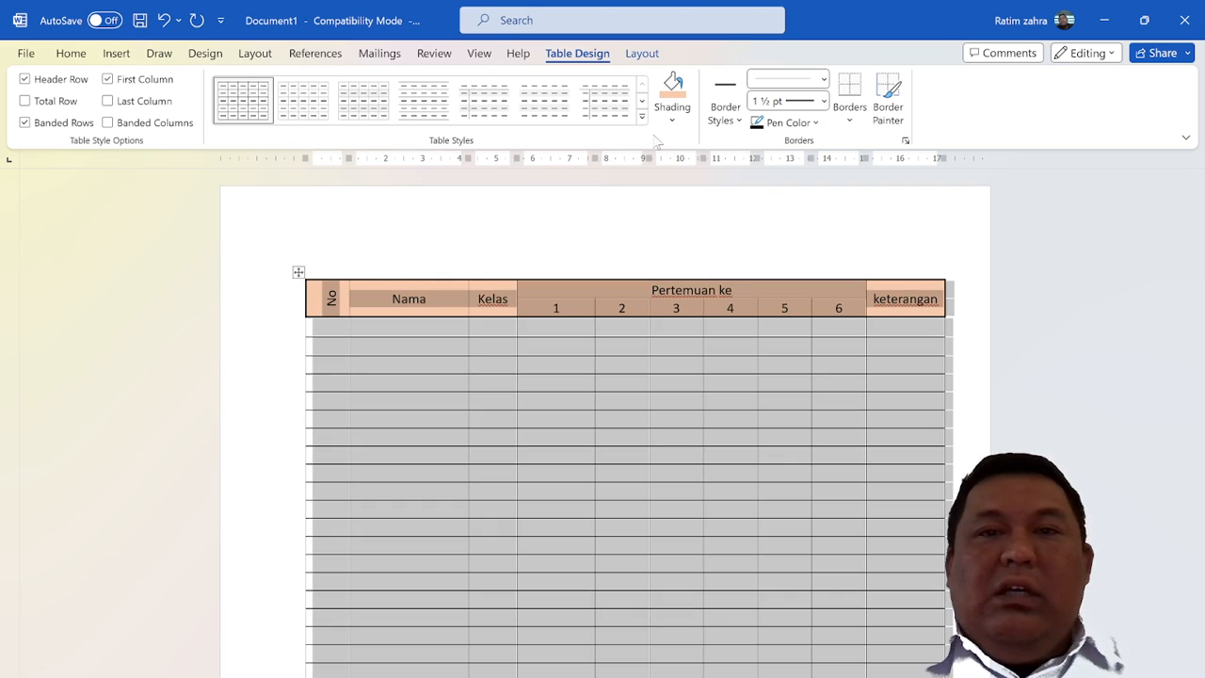
{"action": "left_click", "coordinate": [642, 116]}
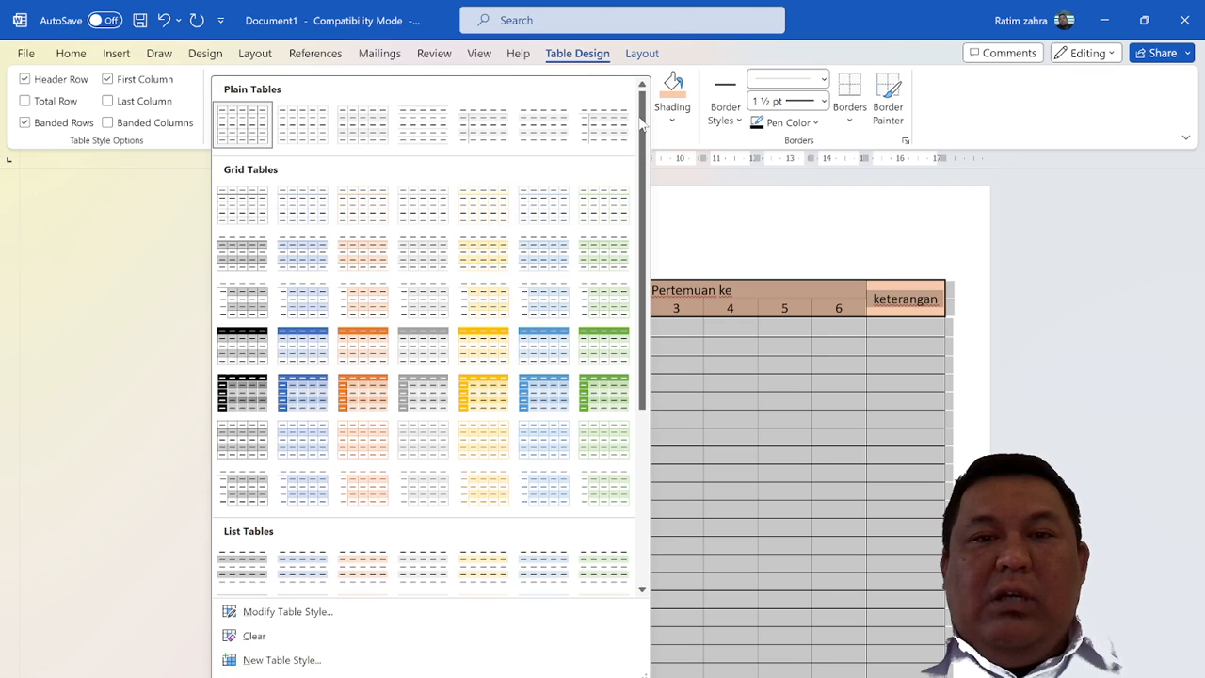
{"action": "left_click", "coordinate": [599, 338]}
{"action": "left_click", "coordinate": [593, 333]}
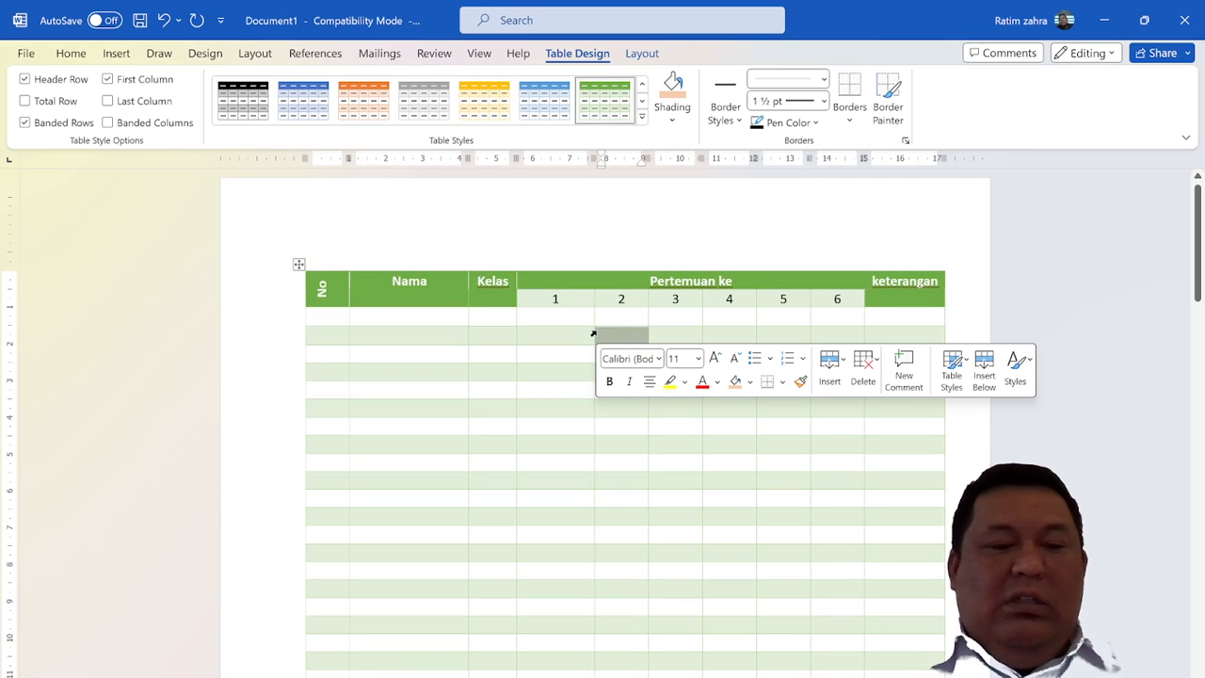
{"action": "key", "text": "ctrl+z"}
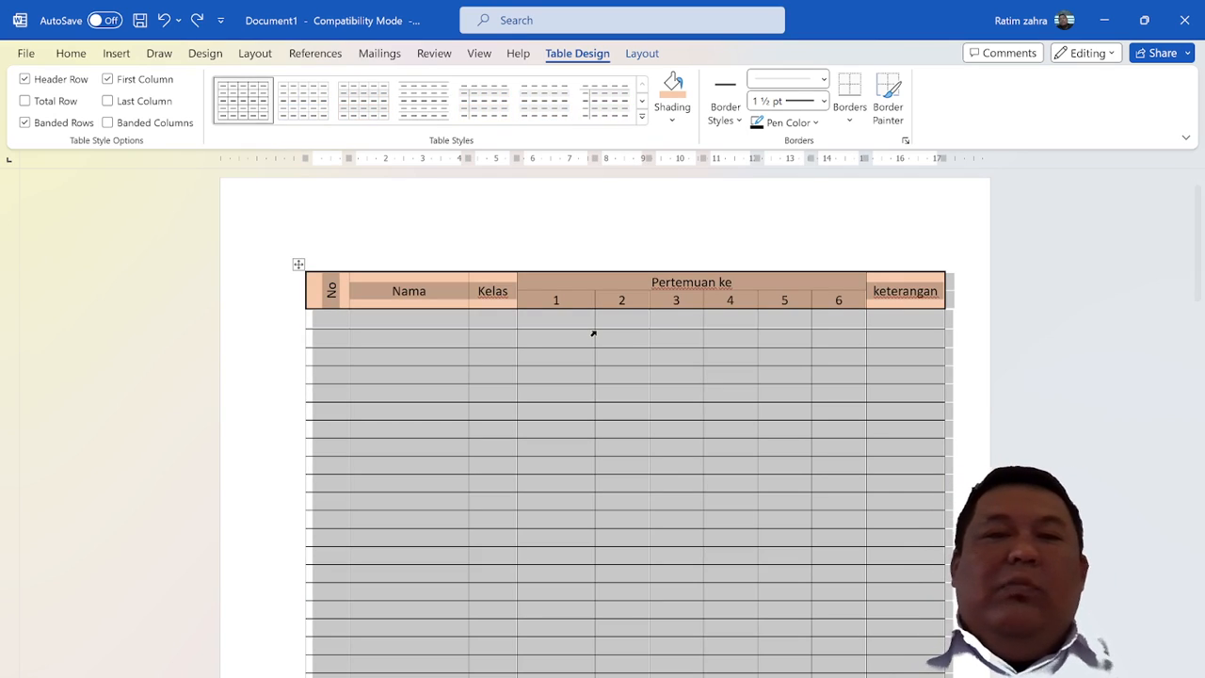
{"action": "left_click", "coordinate": [530, 312]}
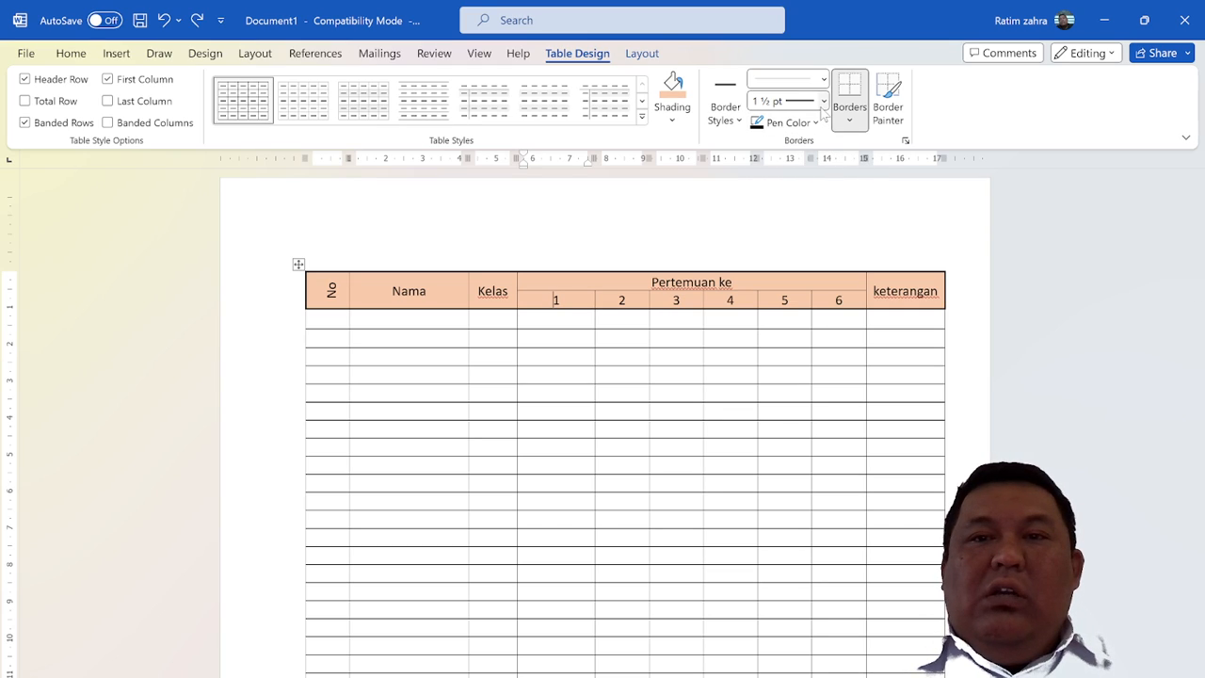
Try all borders at ¾ pt on the header cells from "No" through "6" and undo the change
{"action": "left_click_drag", "start_coordinate": [327, 301], "coordinate": [839, 306]}
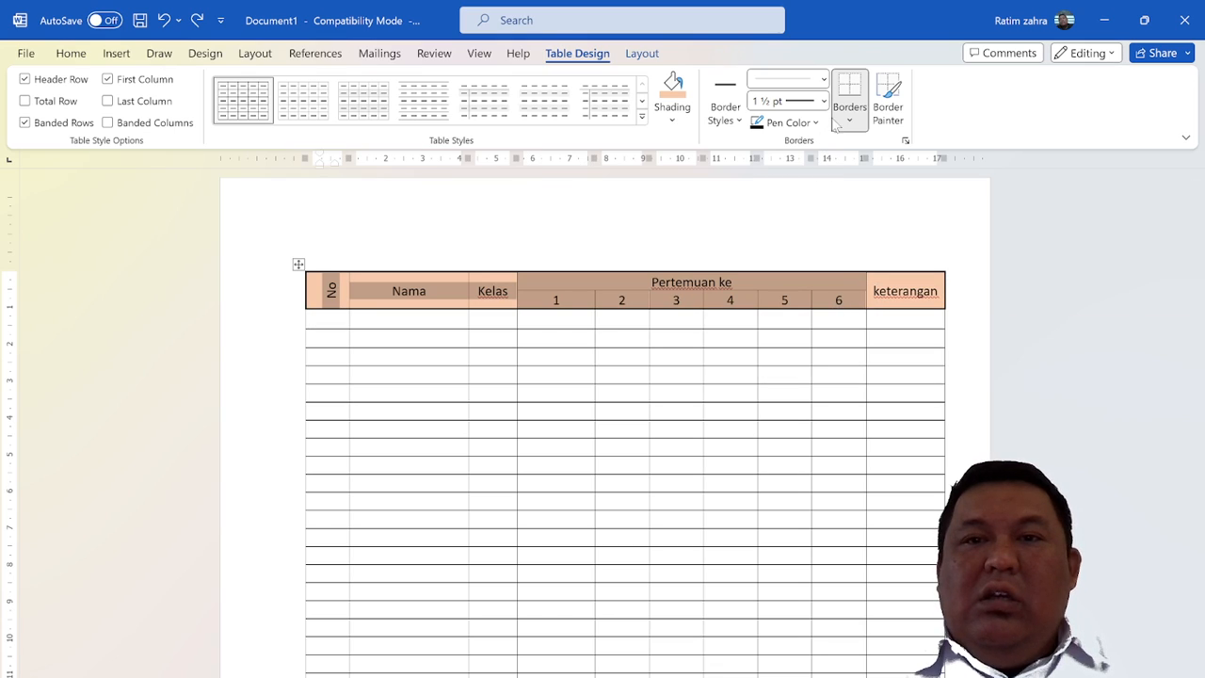
{"action": "left_click", "coordinate": [825, 83]}
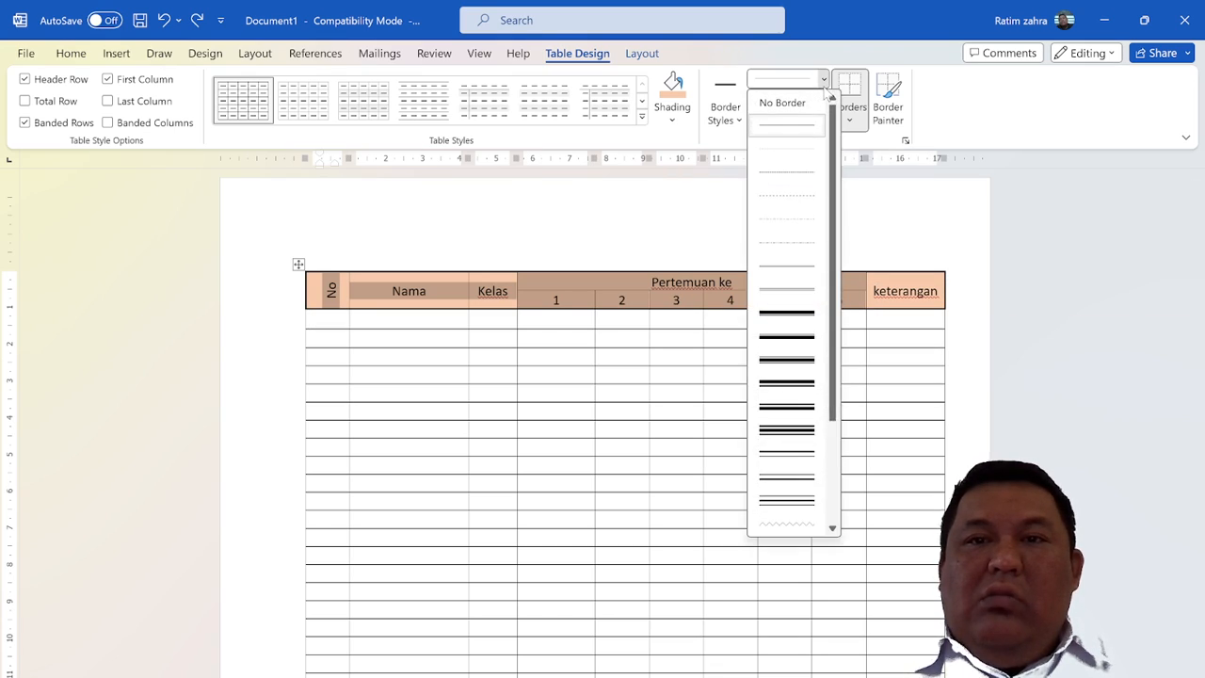
{"action": "left_click", "coordinate": [826, 84]}
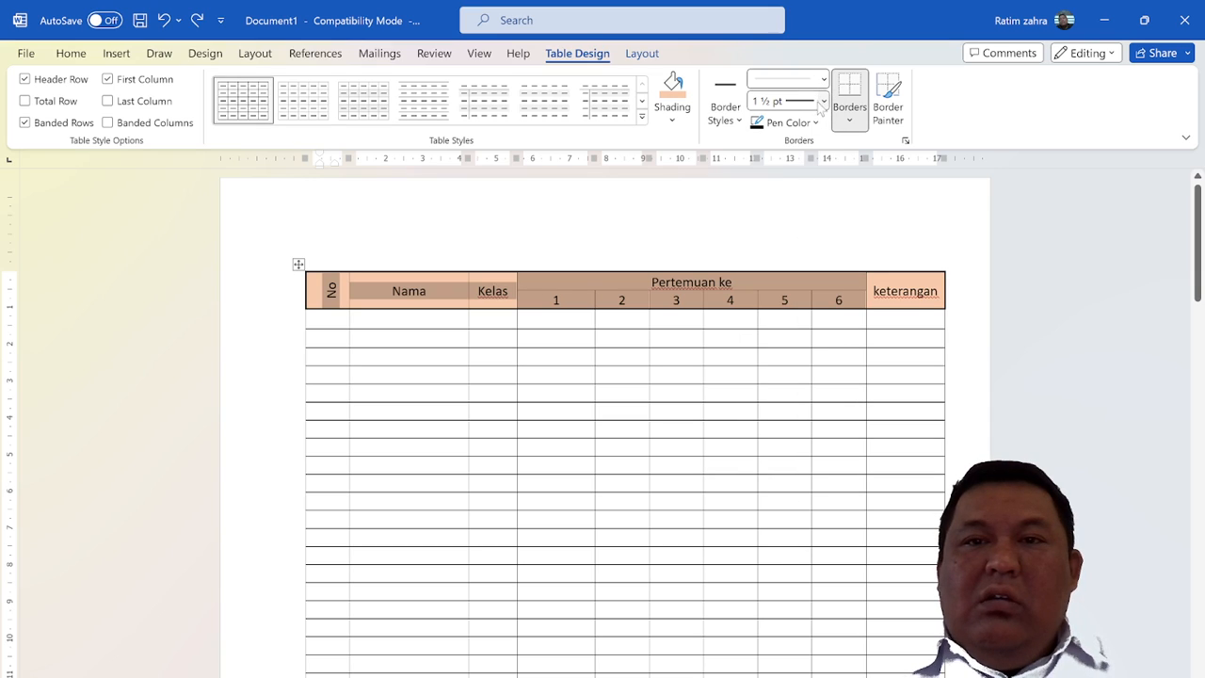
{"action": "left_click", "coordinate": [823, 101]}
{"action": "left_click", "coordinate": [803, 171]}
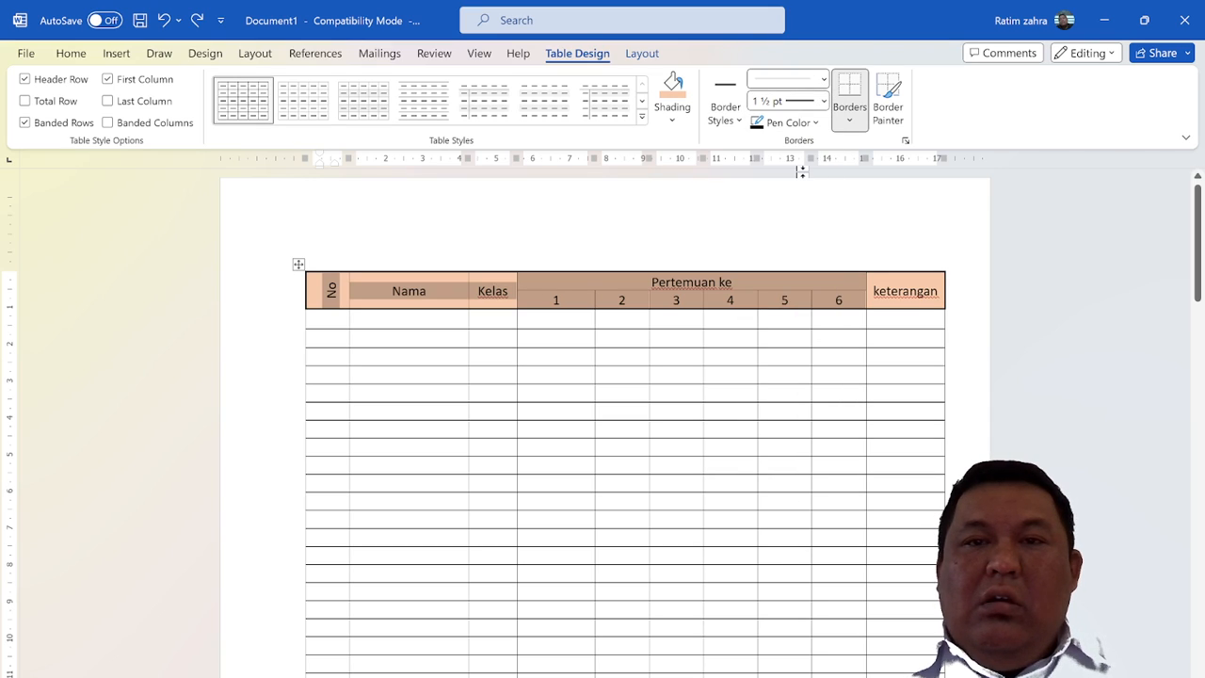
{"action": "left_click", "coordinate": [850, 120]}
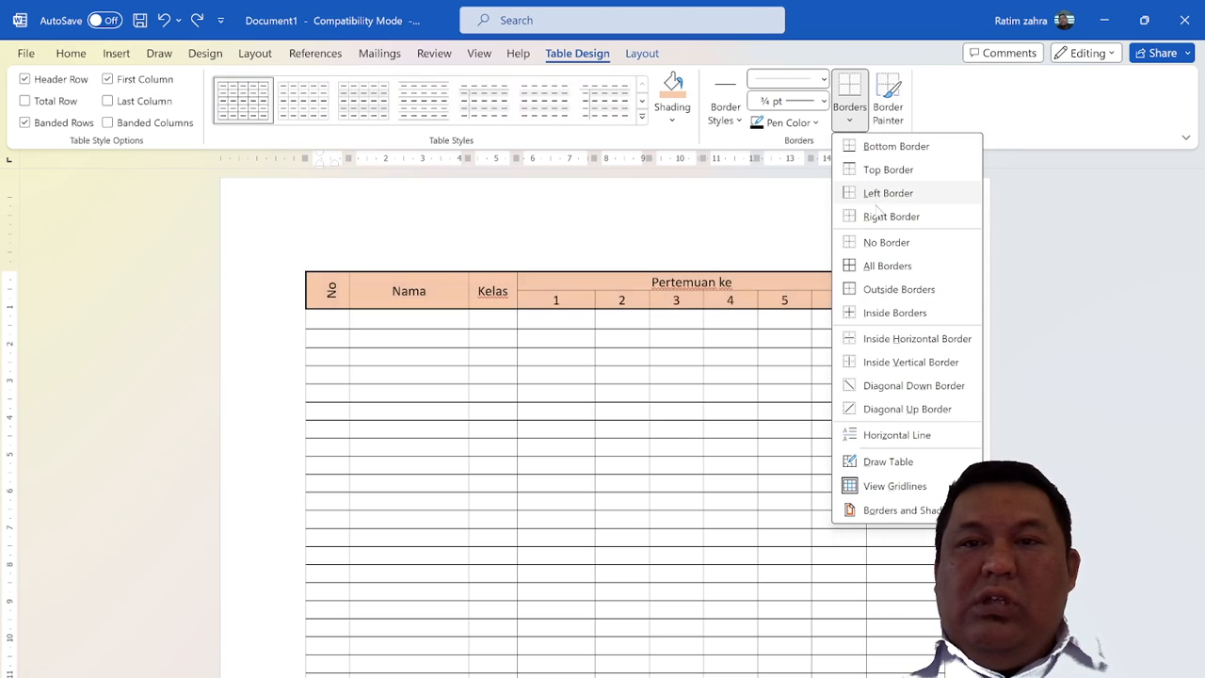
{"action": "left_click", "coordinate": [871, 267]}
{"action": "left_click", "coordinate": [711, 356]}
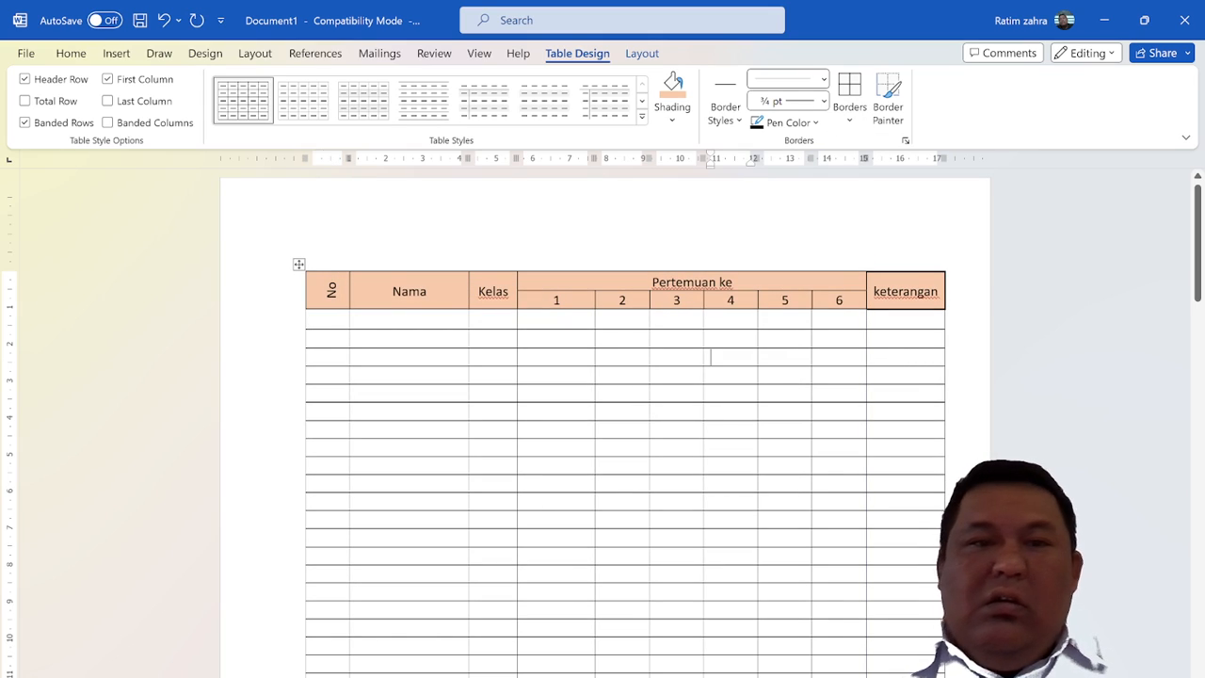
{"action": "key", "text": "ctrl+z"}
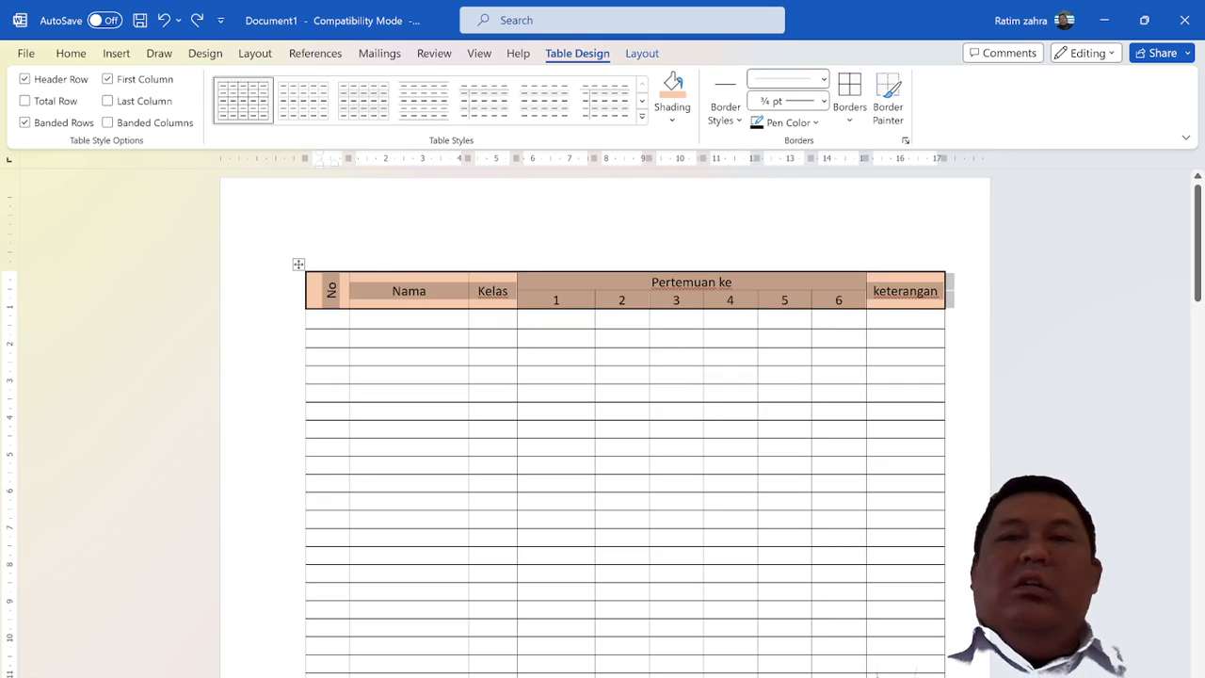
Open the Borders and Shading settings for both header rows, "No" through "keterangan"
{"action": "left_click", "coordinate": [904, 140]}
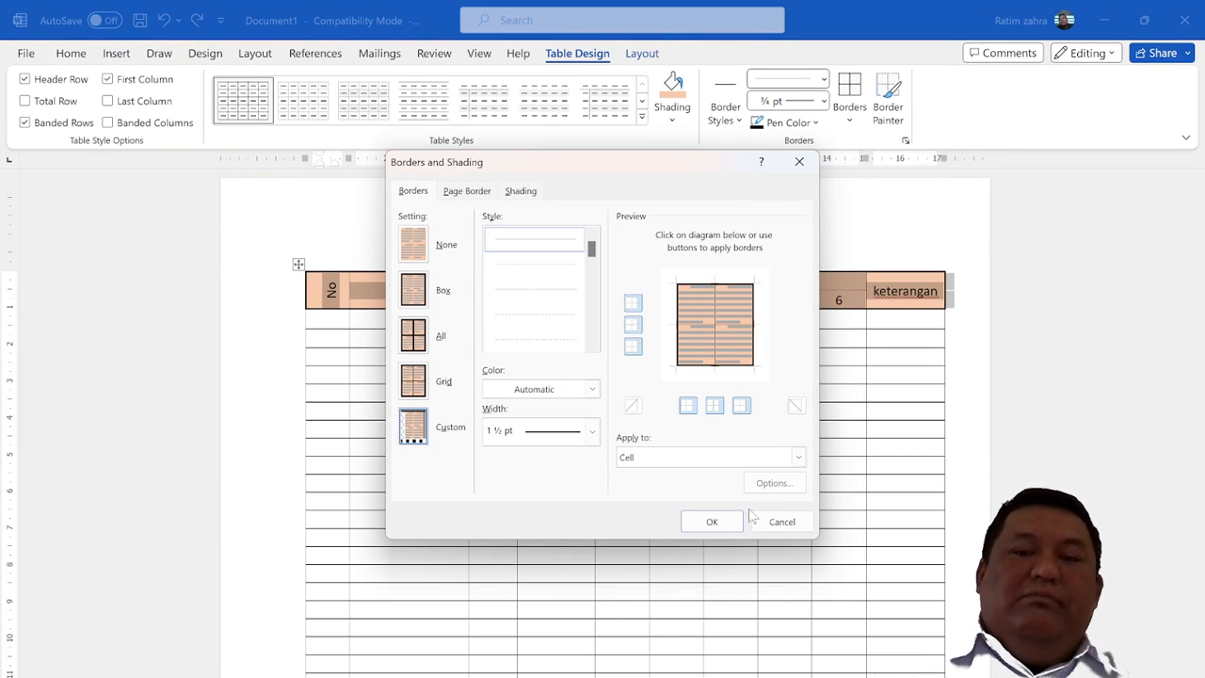